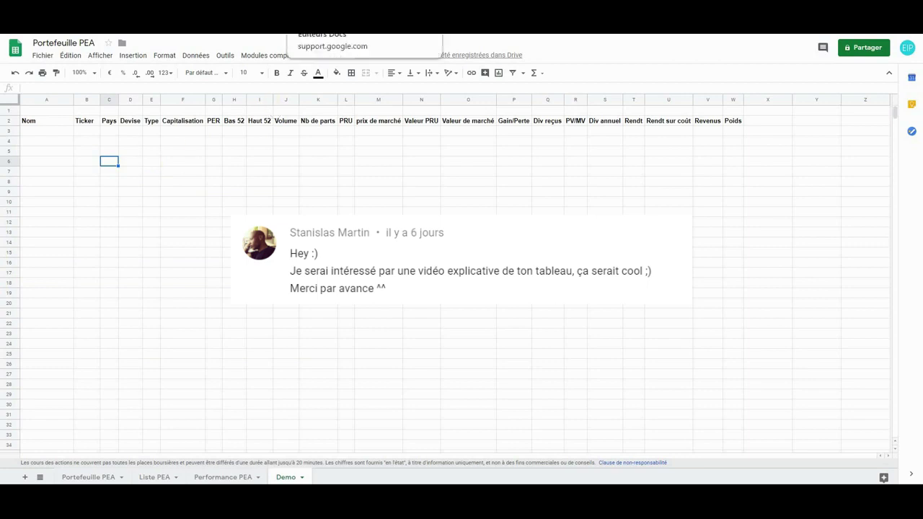
- Look over the GOOGLEFINANCE help page and the Google Finance market overview, and return to the Portefeuille PEA spreadsheet
{"action": "left_click", "coordinate": [332, 32]}
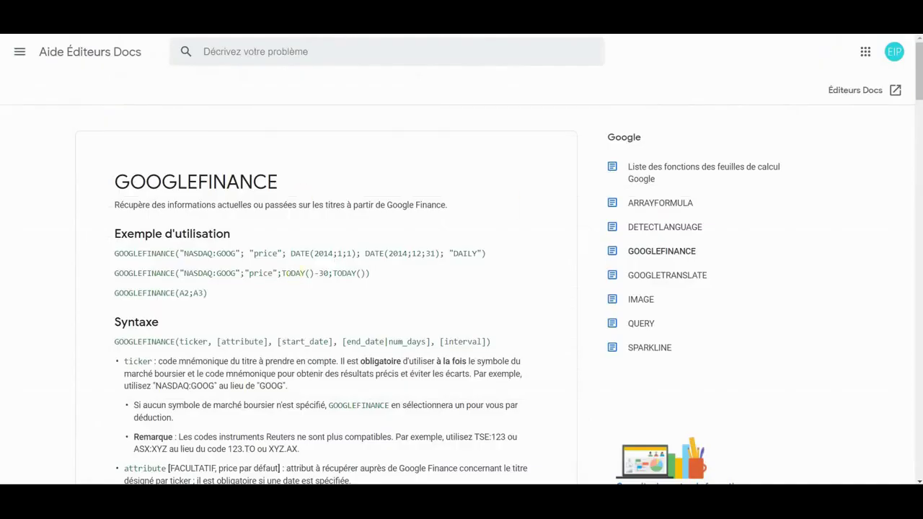
{"action": "mouse_move", "coordinate": [919, 80]}
{"action": "left_mouse_down"}
{"action": "mouse_move", "coordinate": [919, 209]}
{"action": "mouse_move", "coordinate": [914, 68]}
{"action": "left_mouse_up"}
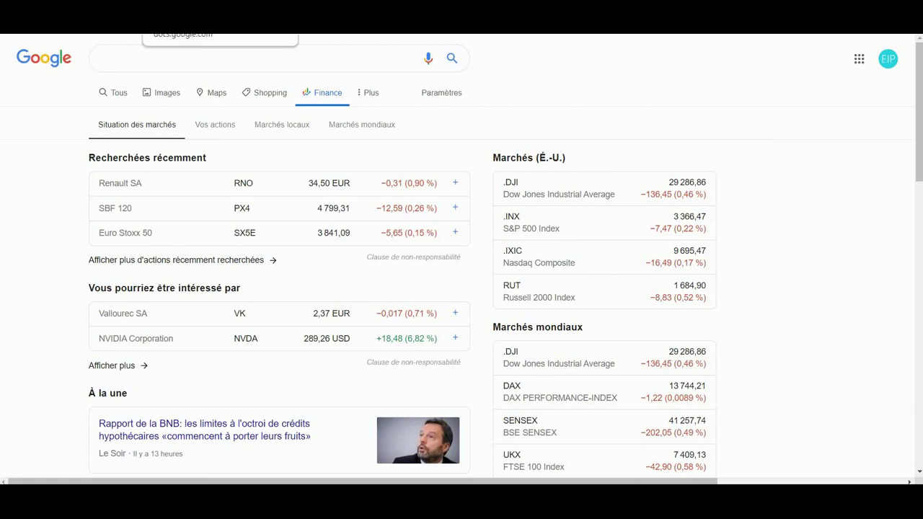
{"action": "left_click", "coordinate": [216, 34]}
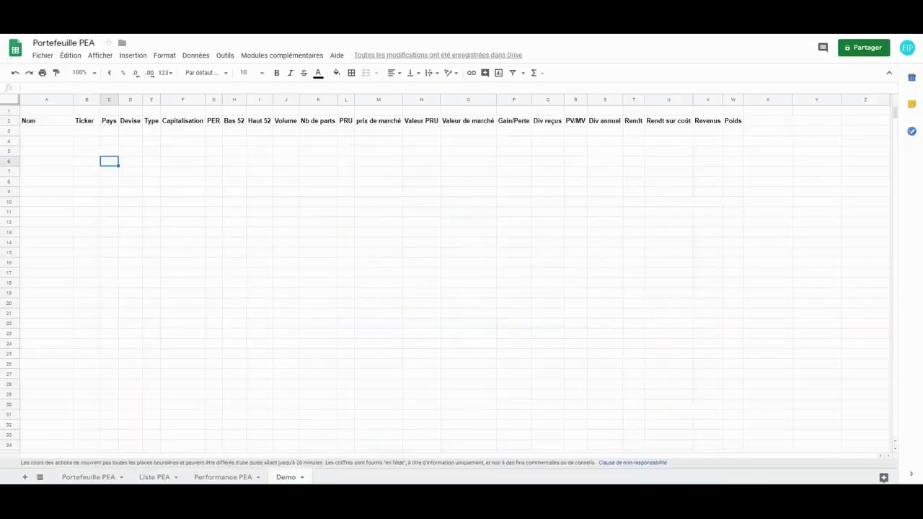
- Review the column headers in row 2 of the Demo sheet one by one, from Nom to Poids
{"action": "left_click", "coordinate": [59, 122]}
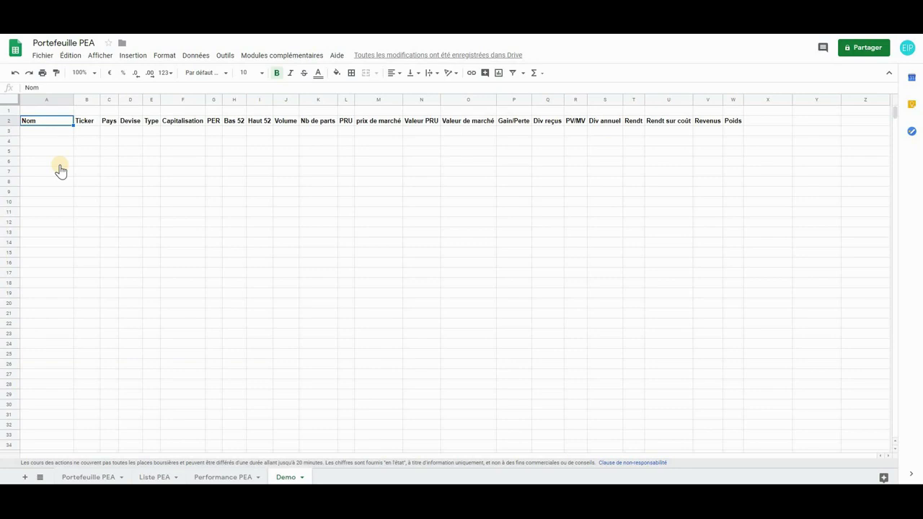
{"action": "key", "text": "Tab"}
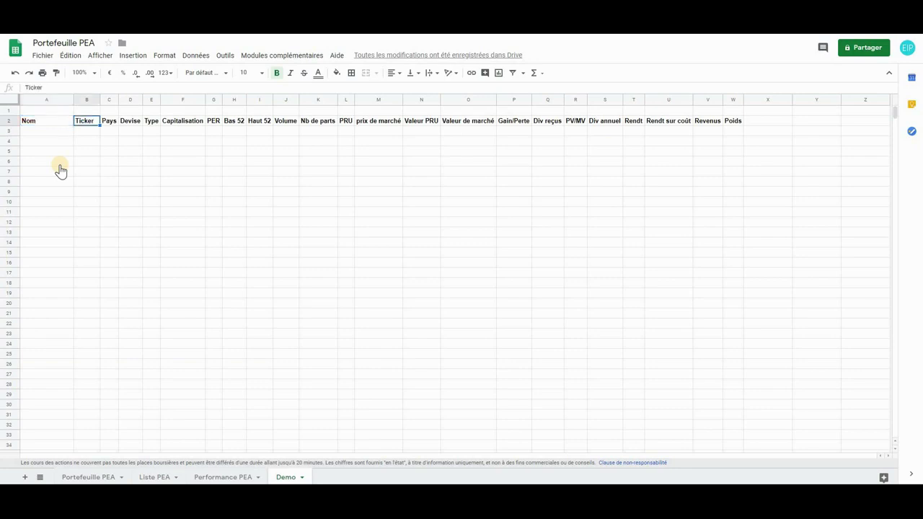
{"action": "key", "text": "Tab"}
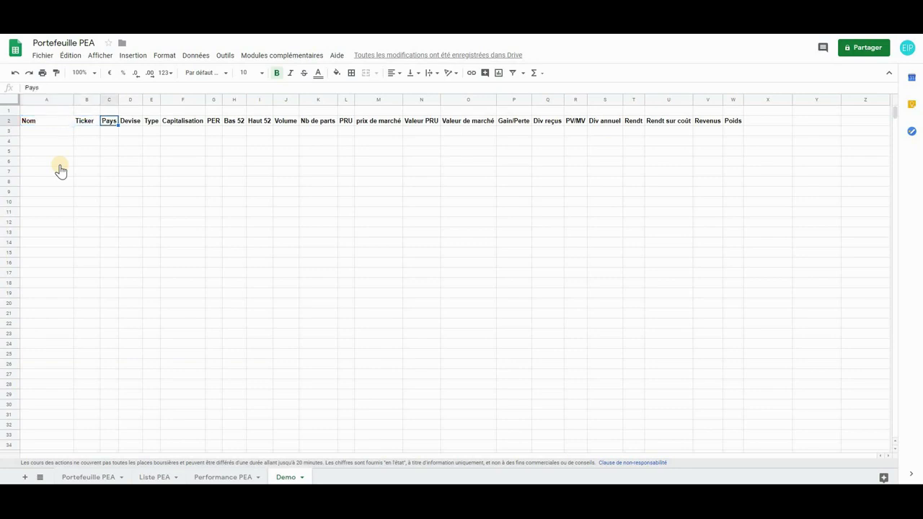
{"action": "key", "text": "Tab"}
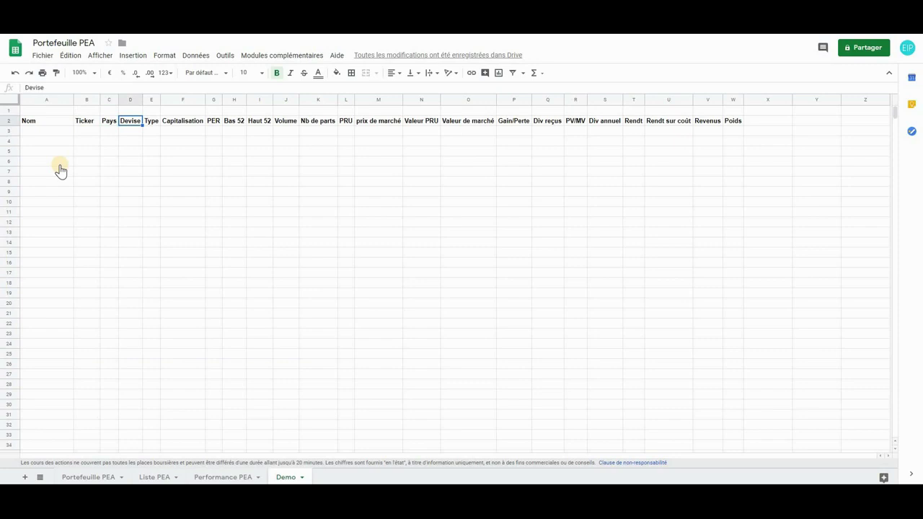
{"action": "key", "text": "Tab"}
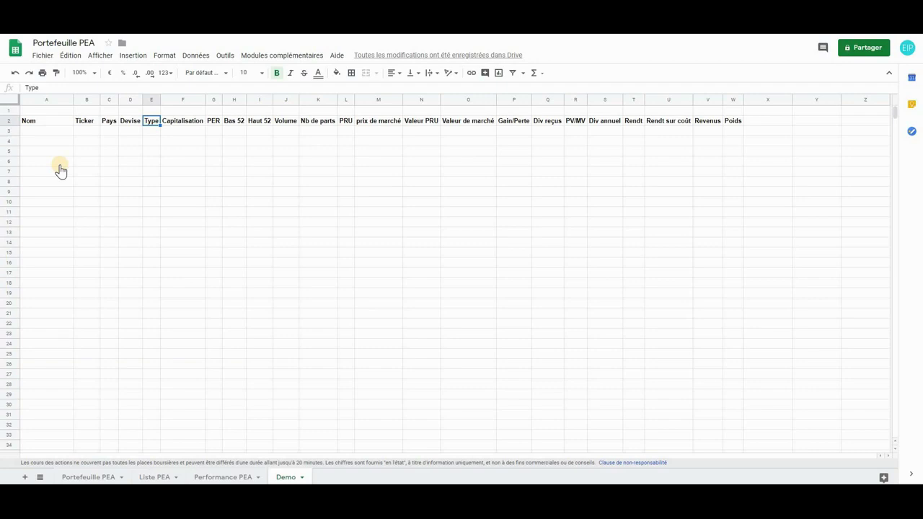
{"action": "key", "text": "Right"}
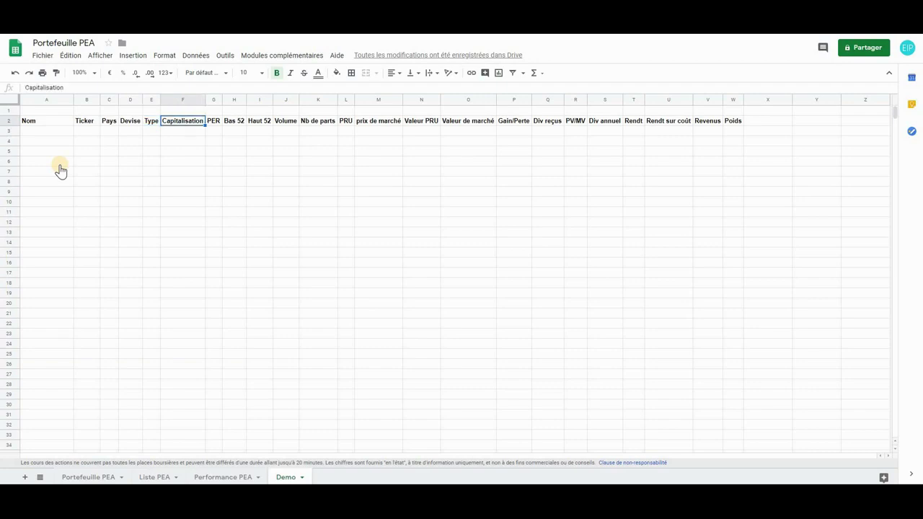
{"action": "key", "text": "Right"}
{"action": "key", "text": "Right"}
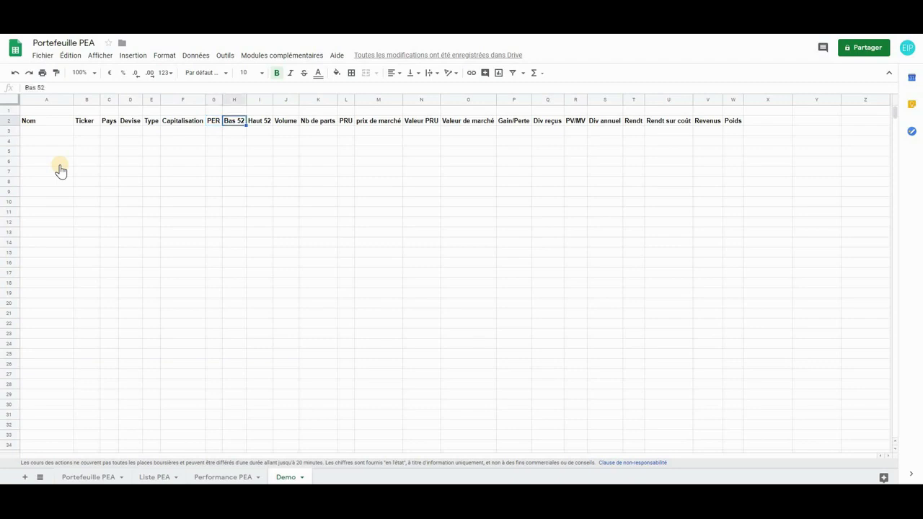
{"action": "key", "text": "Right"}
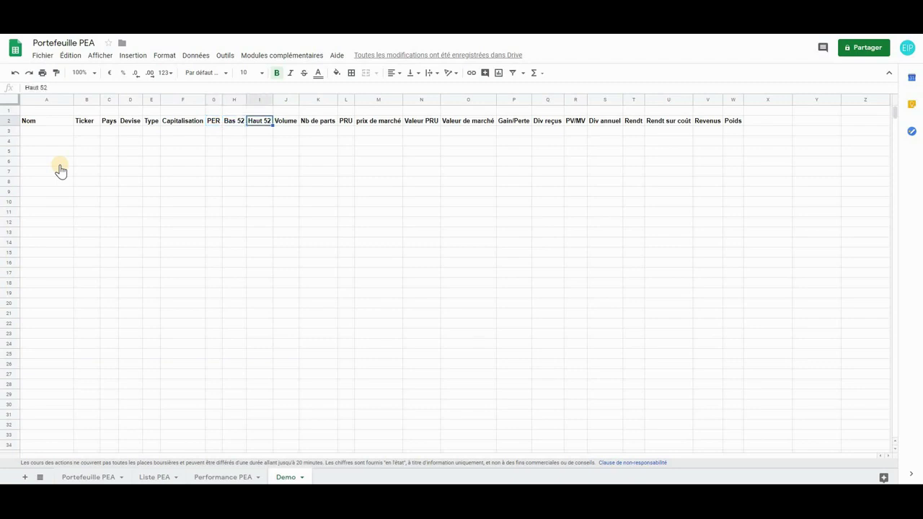
{"action": "key", "text": "Right"}
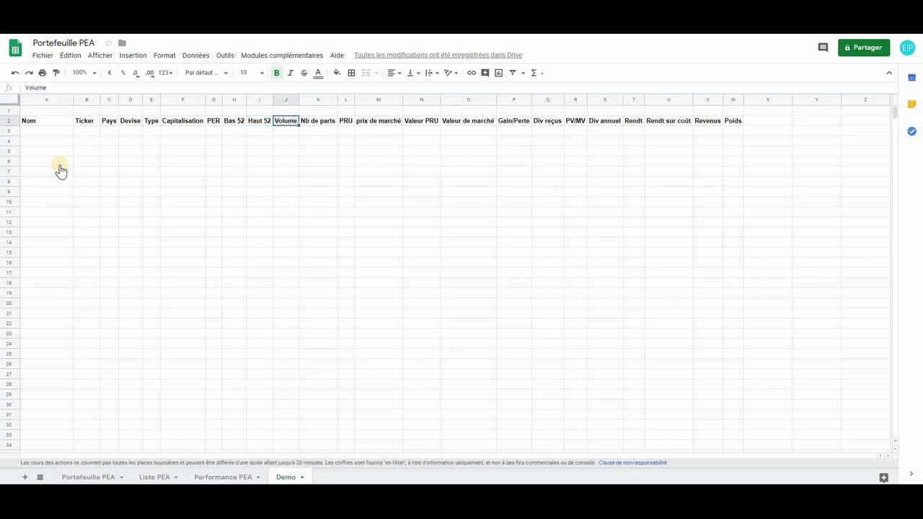
{"action": "key", "text": "Right"}
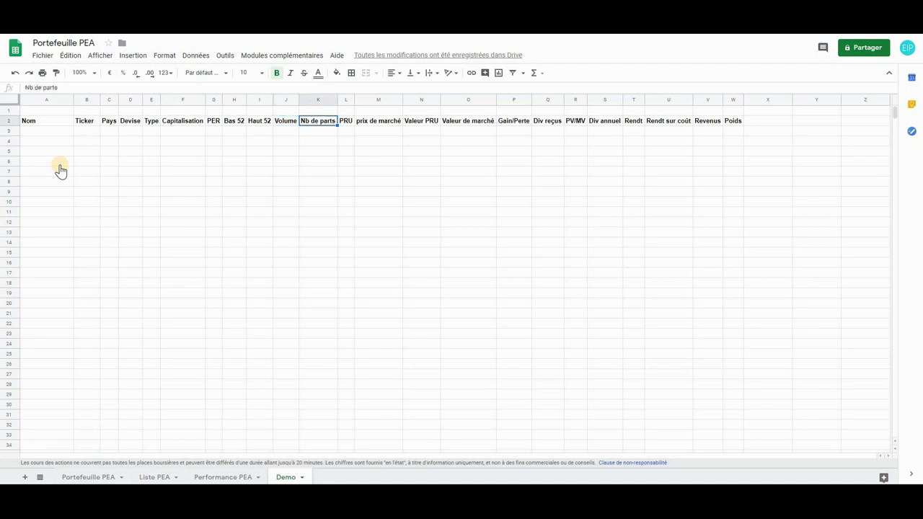
{"action": "key", "text": "Right"}
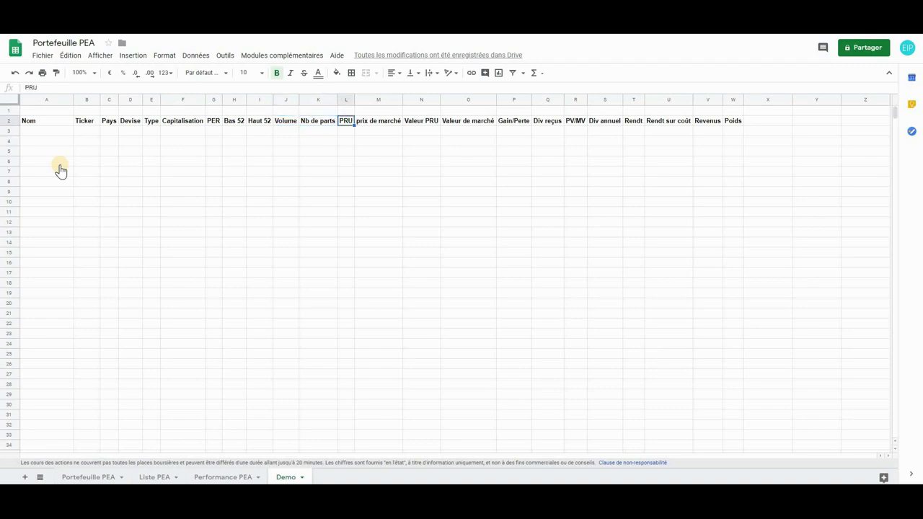
{"action": "key", "text": "Right"}
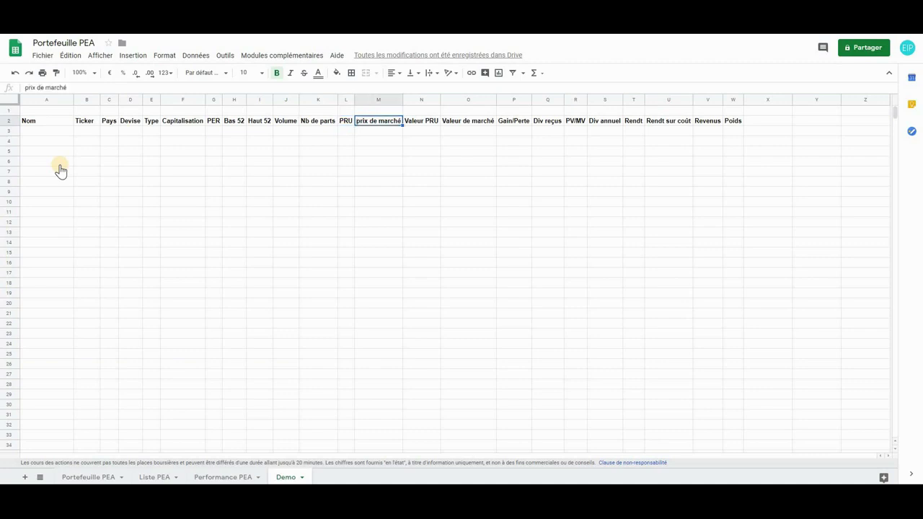
{"action": "key", "text": "Right"}
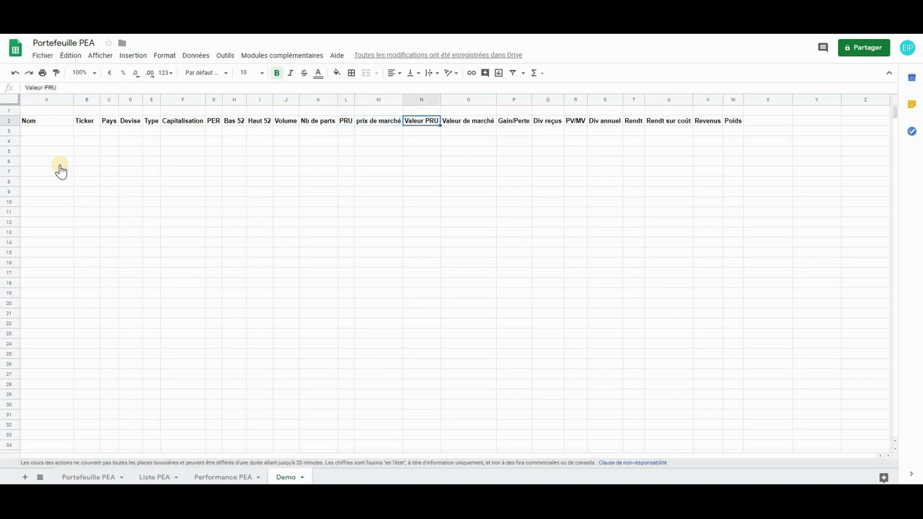
{"action": "key", "text": "Right"}
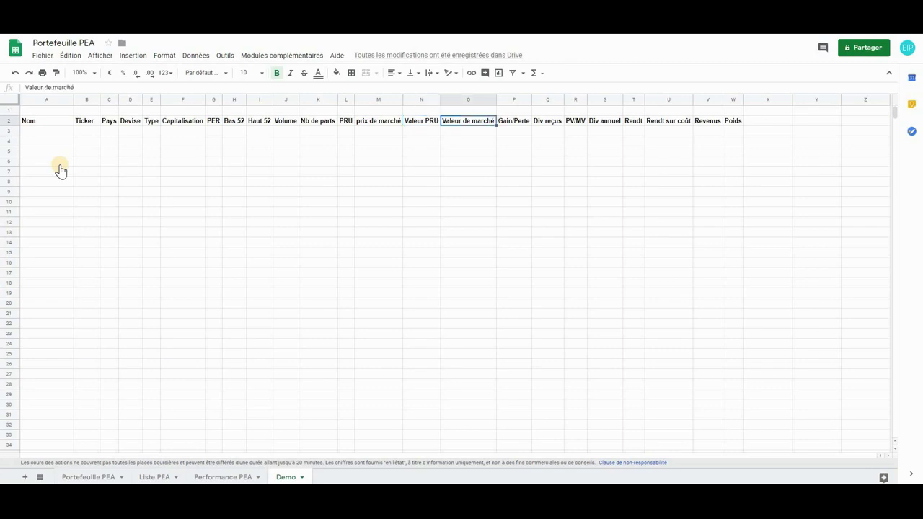
{"action": "key", "text": "Right"}
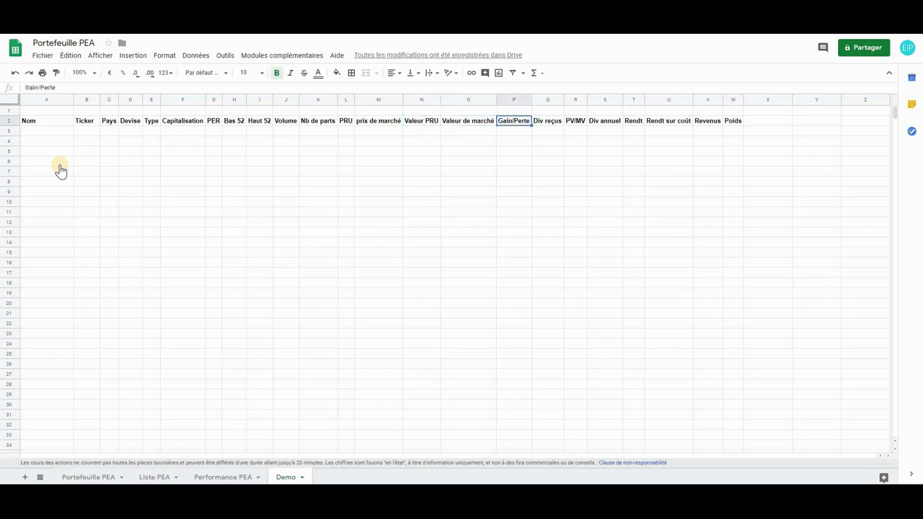
{"action": "key", "text": "Right"}
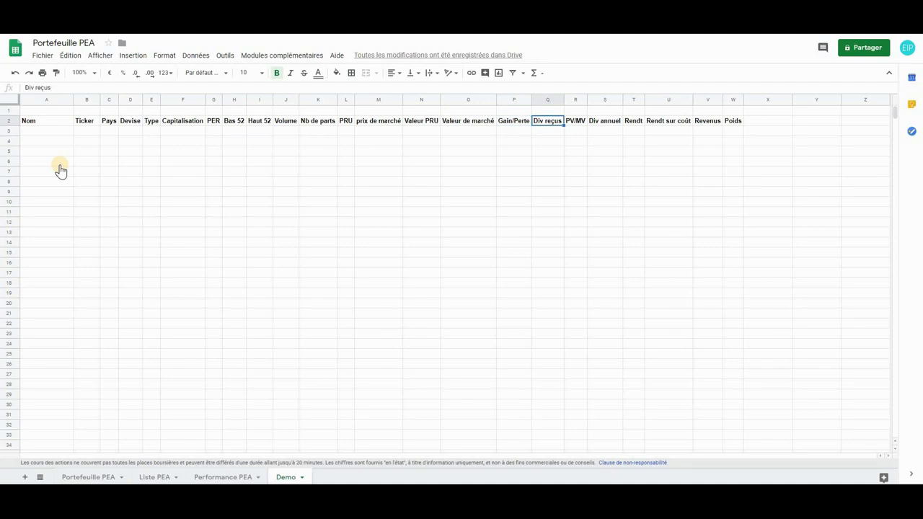
{"action": "key", "text": "Right"}
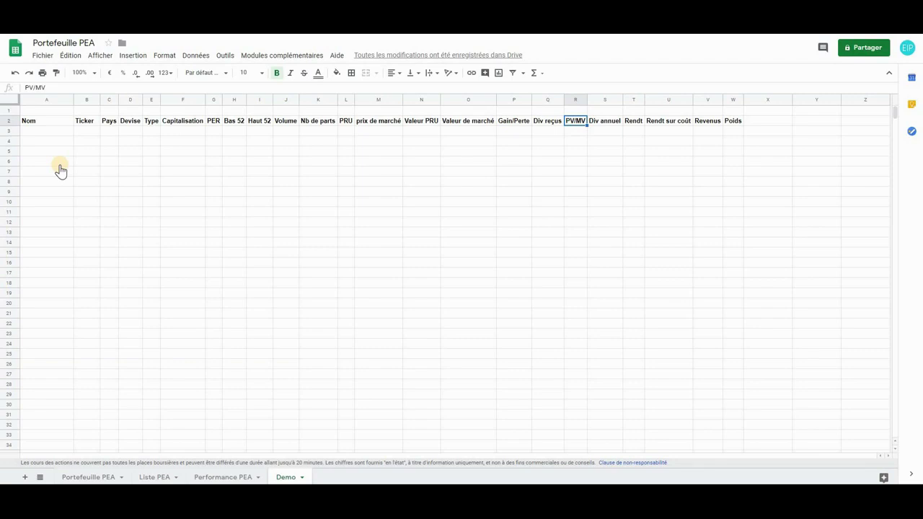
{"action": "key", "text": "Right"}
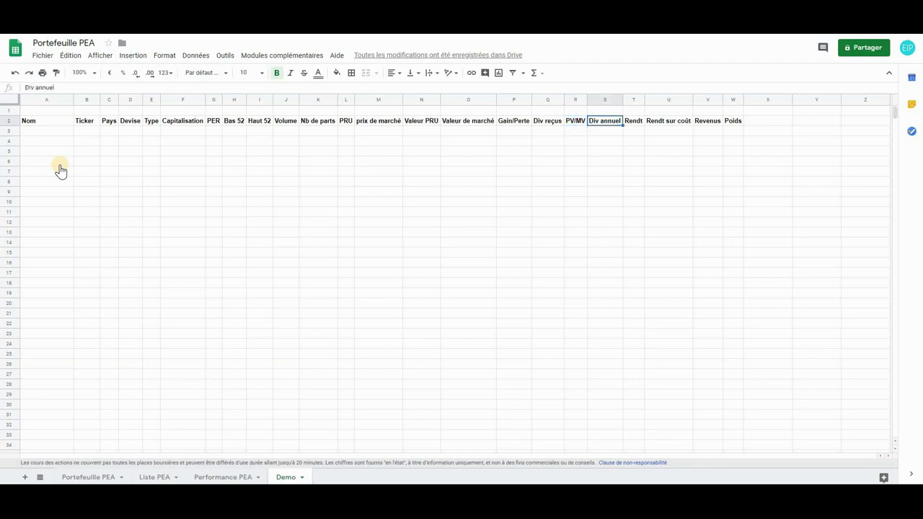
{"action": "key", "text": "Right"}
{"action": "key", "text": "Right"}
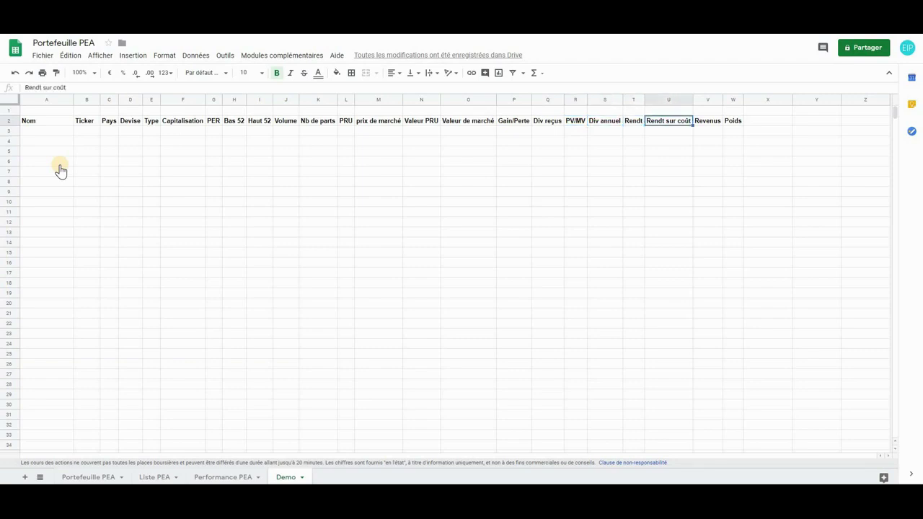
{"action": "key", "text": "Right"}
{"action": "key", "text": "Right"}
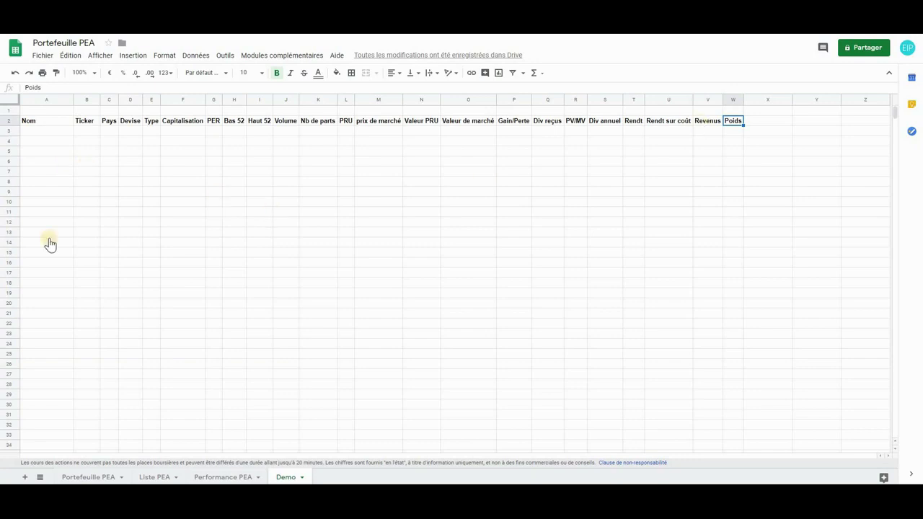
- Switch to Google Finance, search for "total" and open the Total stock quoted as EPA: FP
{"action": "left_click", "coordinate": [86, 132]}
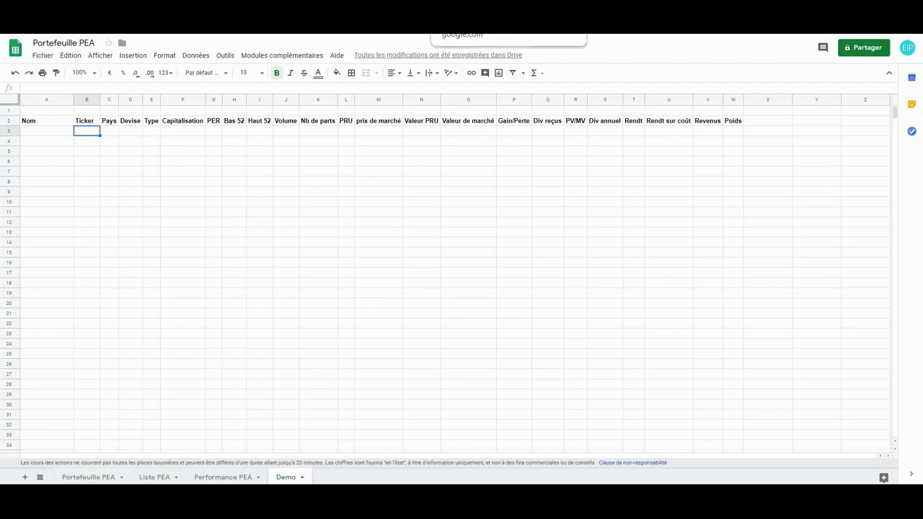
{"action": "left_click", "coordinate": [469, 29]}
{"action": "left_click", "coordinate": [126, 64]}
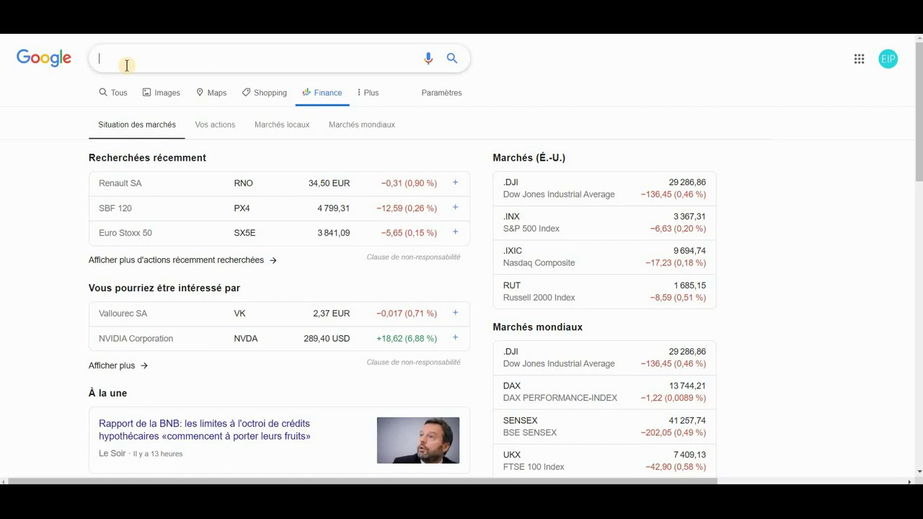
{"action": "type", "text": "total"}
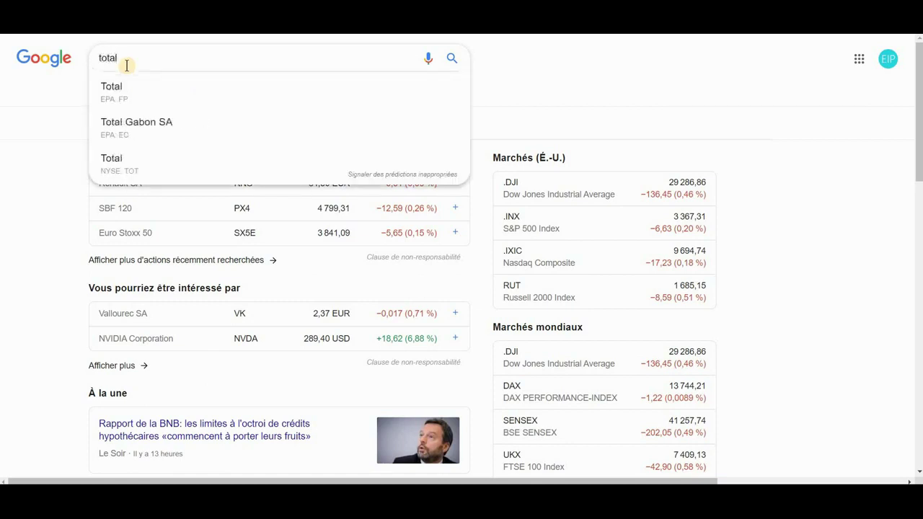
{"action": "left_click", "coordinate": [120, 92]}
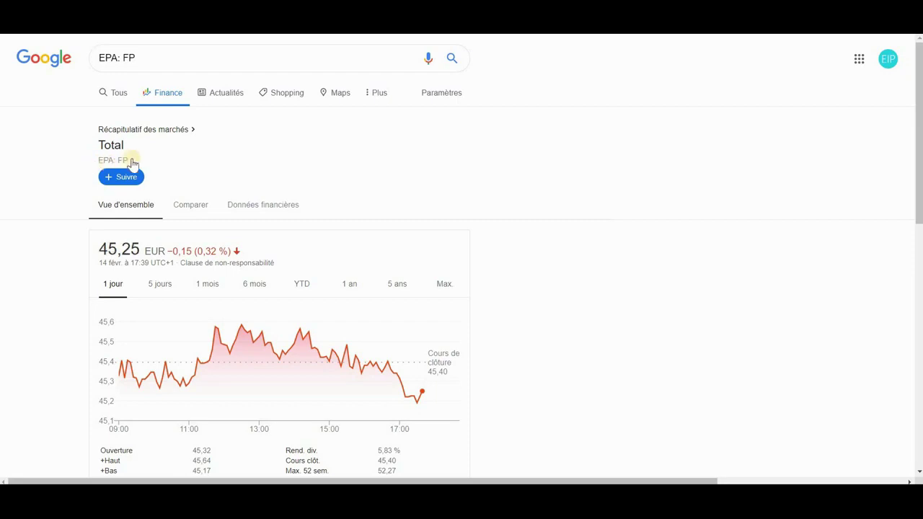
- Return to the Portefeuille PEA spreadsheet and enter EPA:FP as the ticker in cell B3
{"action": "left_click", "coordinate": [224, 93]}
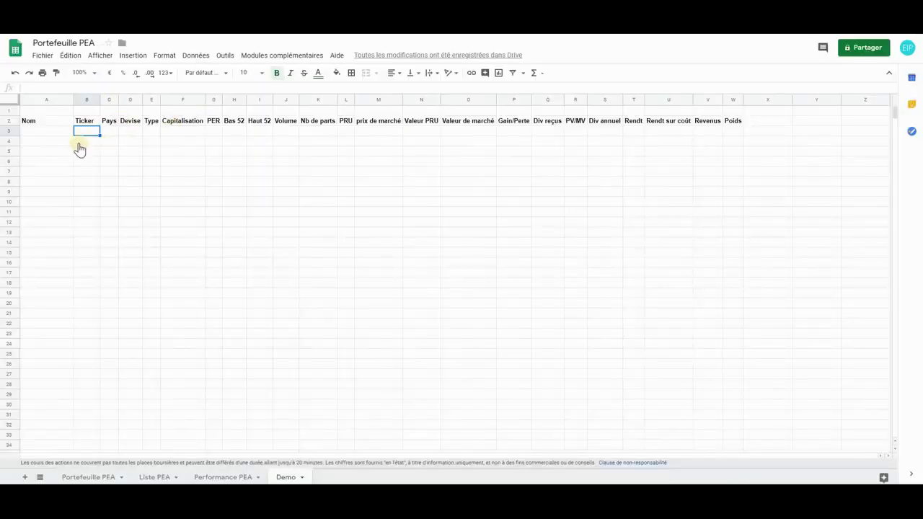
{"action": "type", "text": "EPA:FP"}
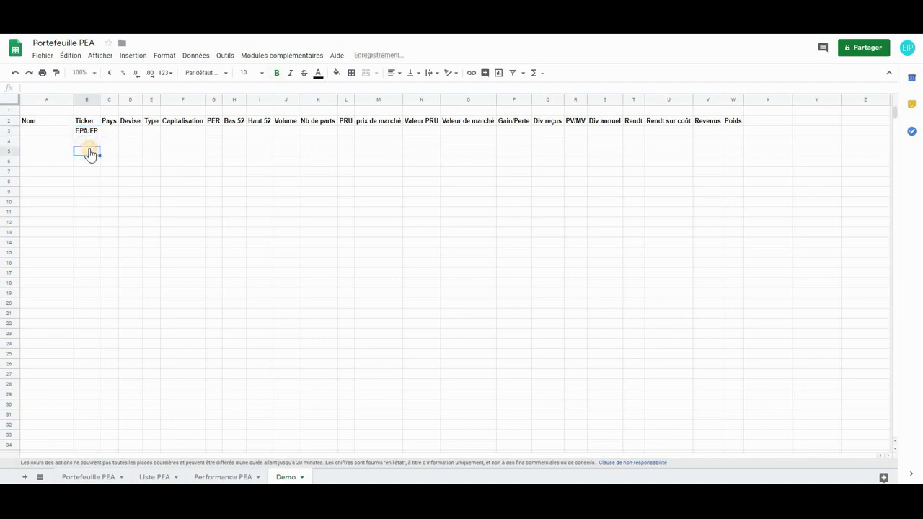
{"action": "left_click", "coordinate": [88, 150]}
{"action": "left_click", "coordinate": [84, 132]}
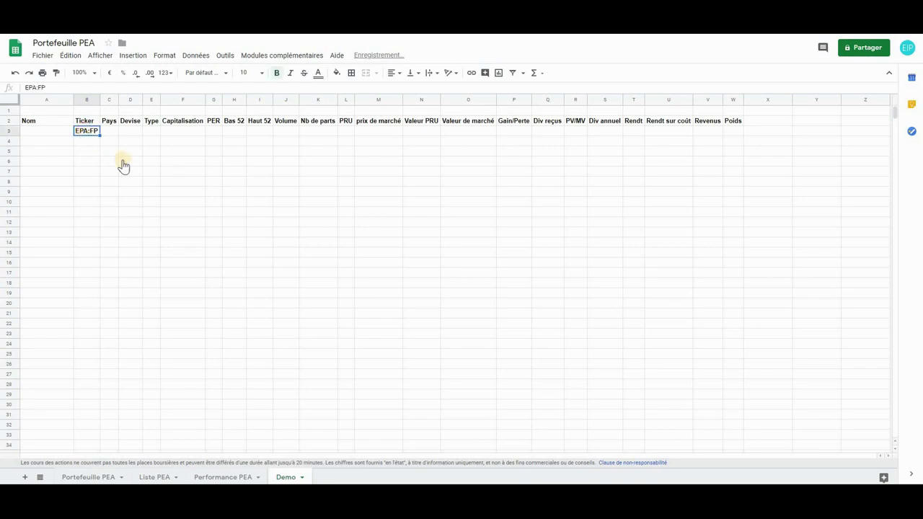
- Enter the formula =GOOGLEFINANCE(B3;"name") in cell A3 to retrieve the company name from its ticker
{"action": "left_click", "coordinate": [50, 133]}
{"action": "type", "text": "="}
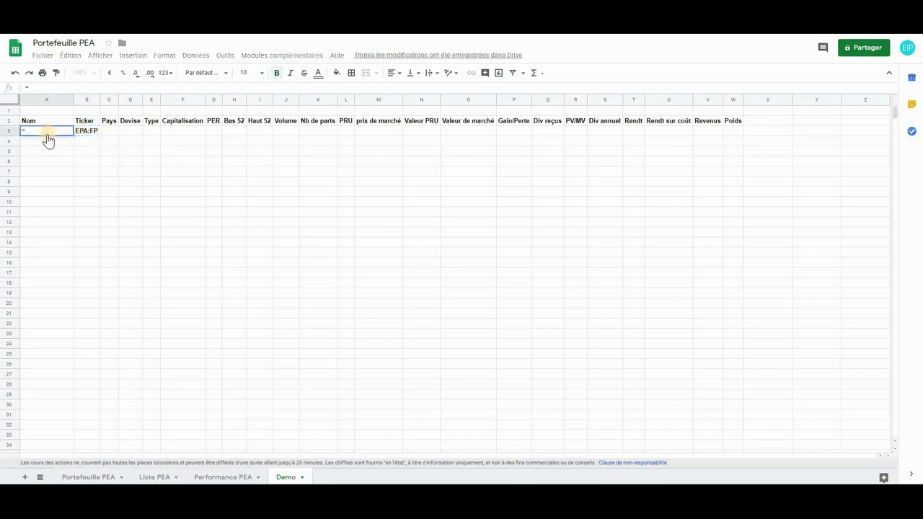
{"action": "type", "text": "google"}
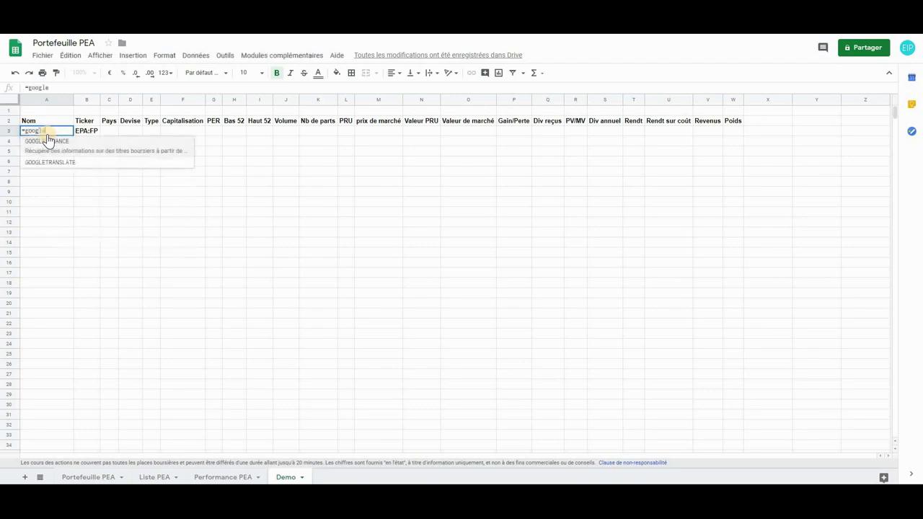
{"action": "left_click", "coordinate": [49, 142]}
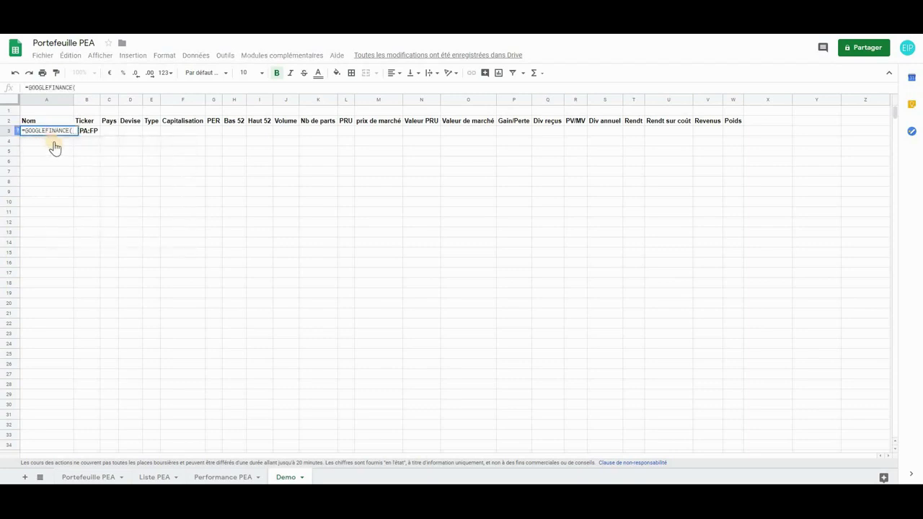
{"action": "left_click", "coordinate": [88, 132]}
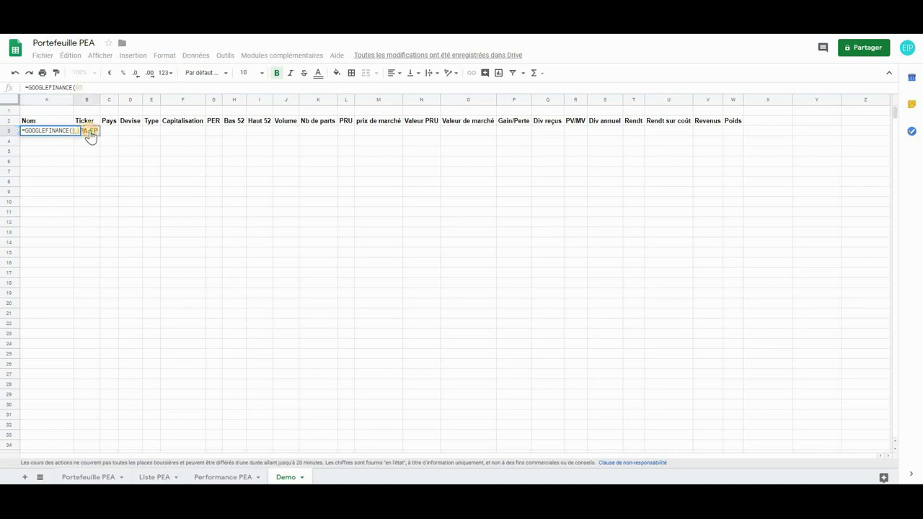
{"action": "type", "text": ";\""}
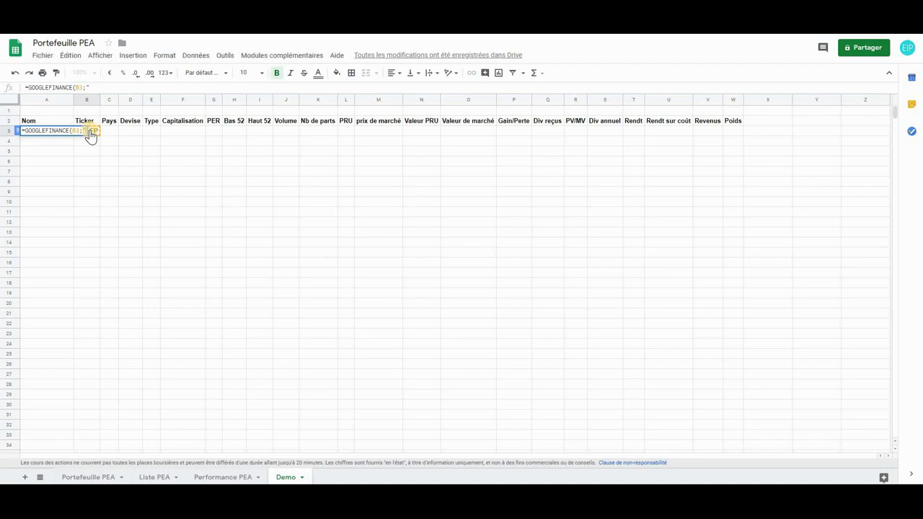
{"action": "type", "text": "name\")"}
{"action": "key", "text": "Return"}
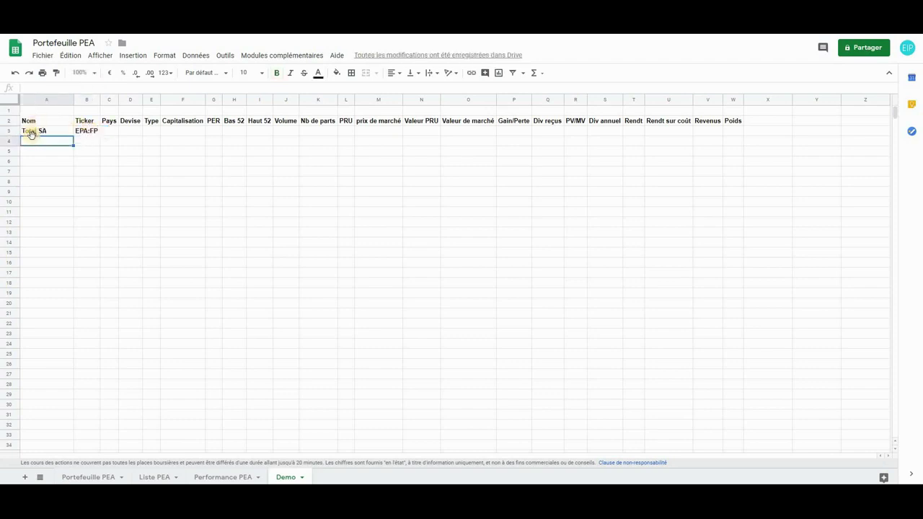
- Switch to Google Finance, search for "bic" and open the Bic stock quoted as EPA: BB
{"action": "left_click", "coordinate": [85, 144]}
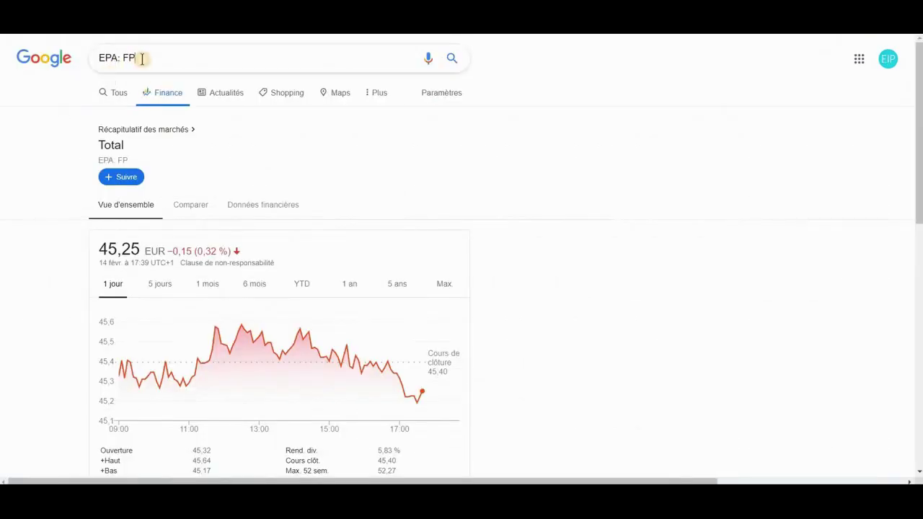
{"action": "triple_click", "coordinate": [140, 58]}
{"action": "type", "text": "bic"}
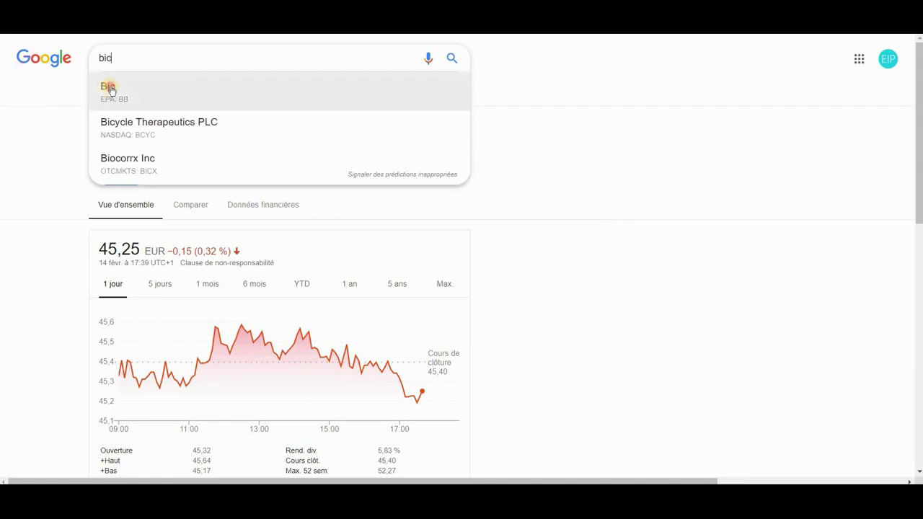
{"action": "left_click", "coordinate": [108, 88]}
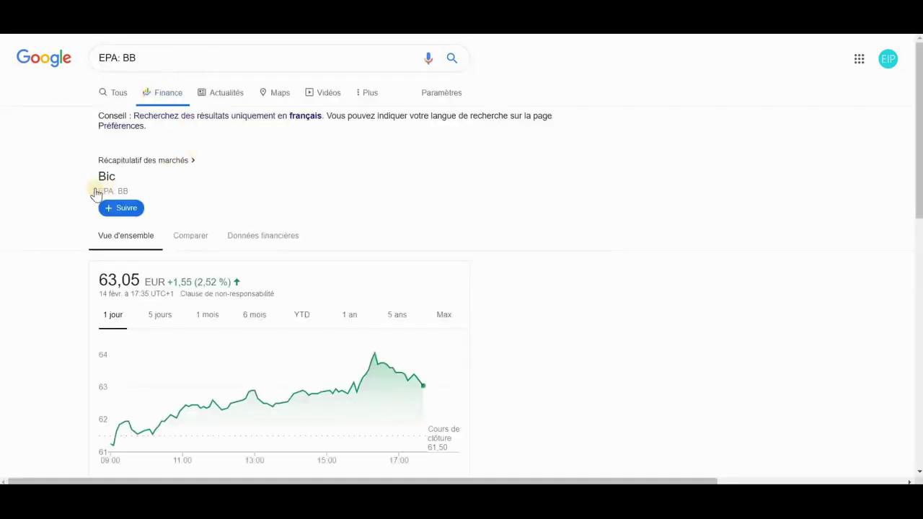
- Return to the Portefeuille PEA spreadsheet and enter EPA:BB as the ticker in cell B4
{"action": "key", "text": "ctrl+Tab"}
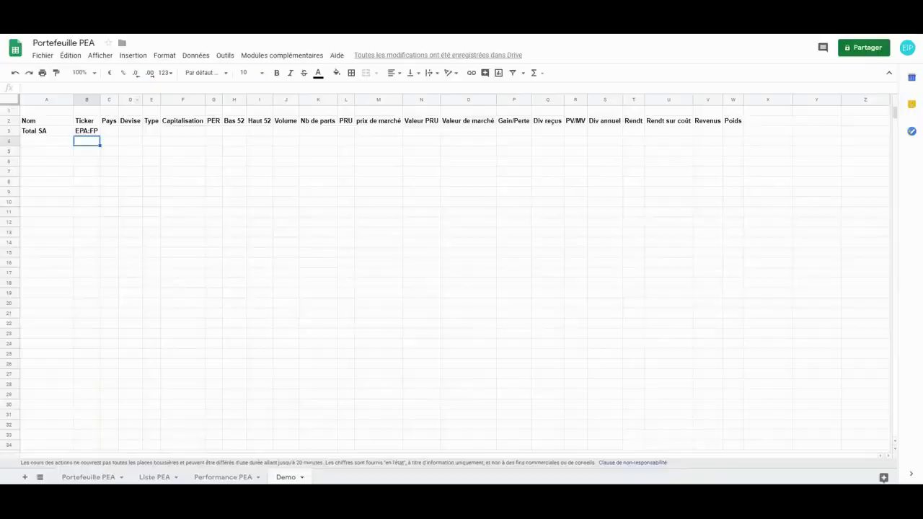
{"action": "type", "text": "EPA:BB"}
{"action": "left_click", "coordinate": [151, 232]}
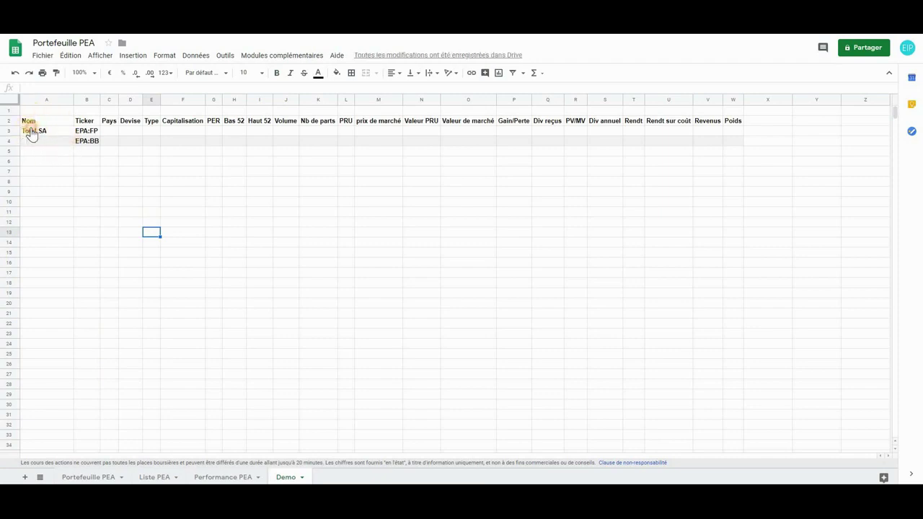
- Clear the formatting of the entire Demo sheet
{"action": "left_click_drag", "start_coordinate": [33, 132], "coordinate": [741, 230]}
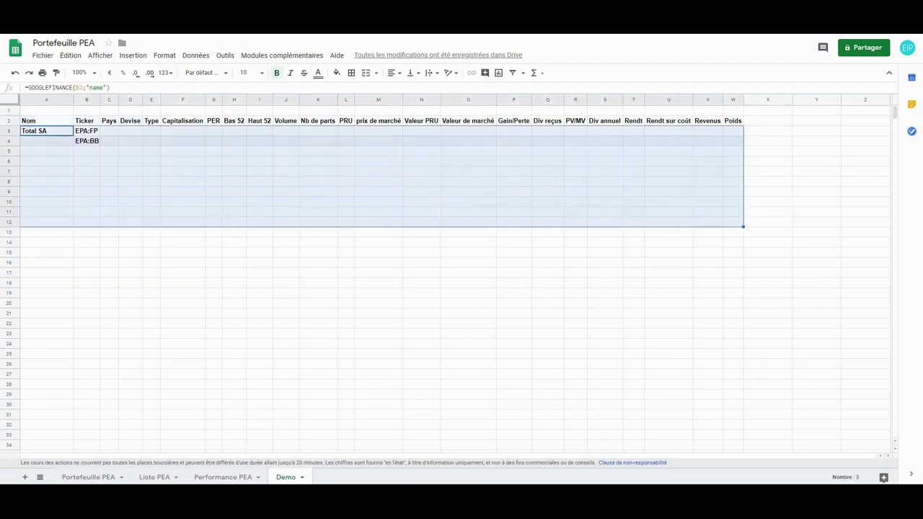
{"action": "left_click", "coordinate": [13, 99]}
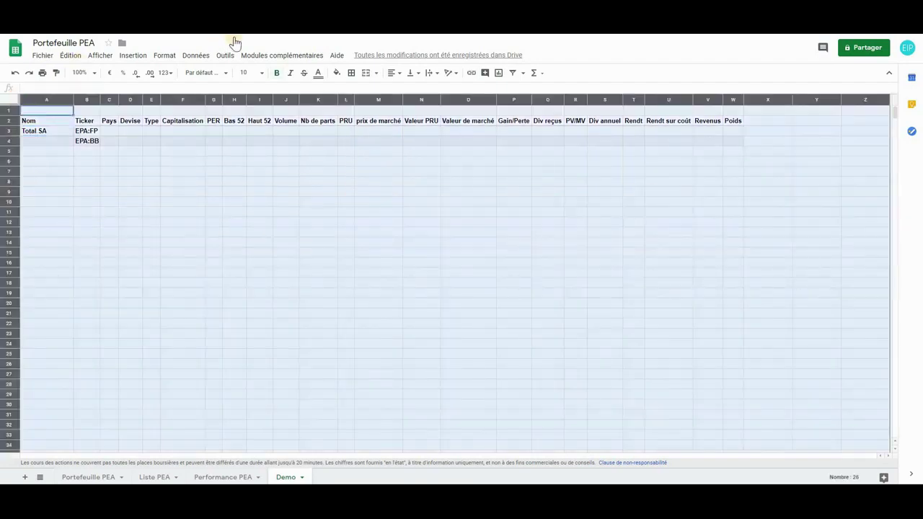
{"action": "left_click", "coordinate": [163, 56]}
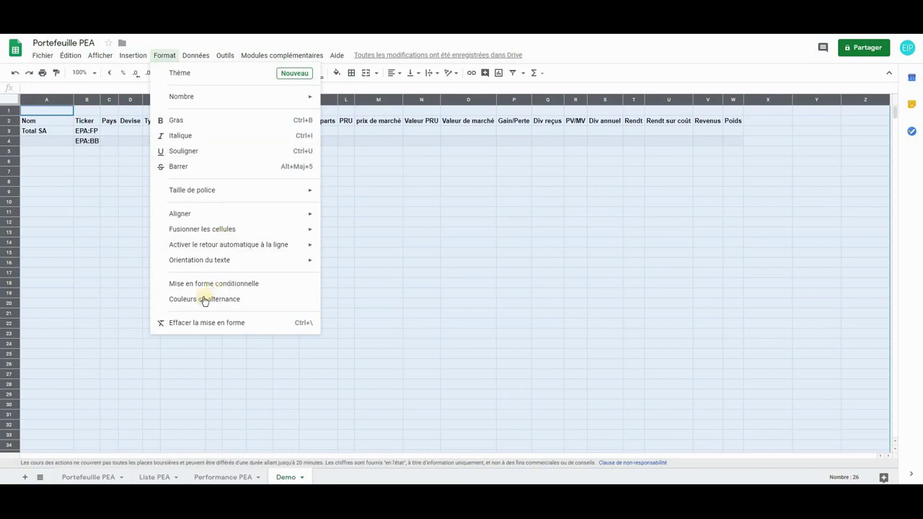
{"action": "left_click", "coordinate": [208, 323]}
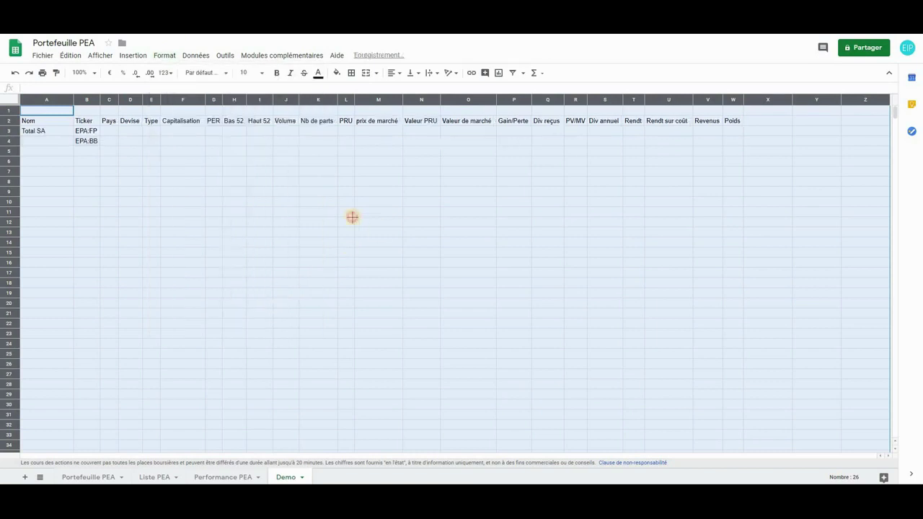
{"action": "left_click", "coordinate": [351, 216]}
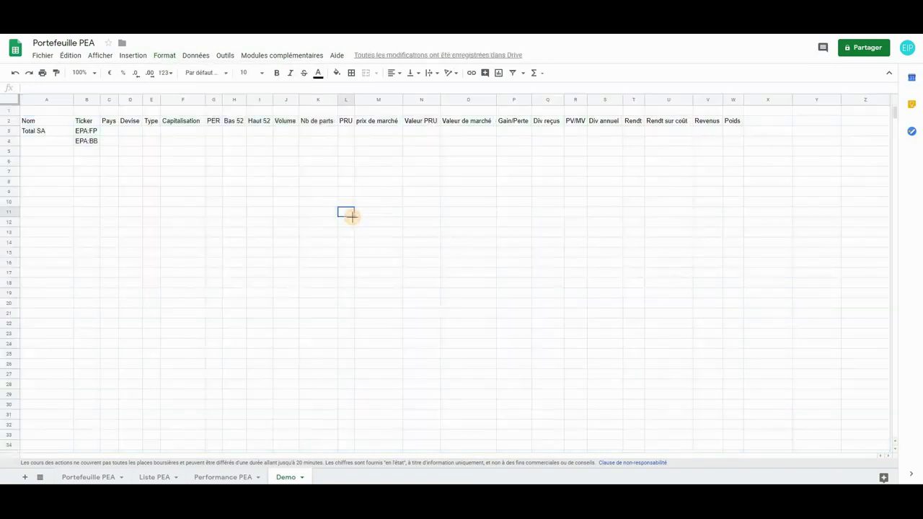
- Copy the company name formula from cell A3 down to cell A4
{"action": "left_click", "coordinate": [85, 143]}
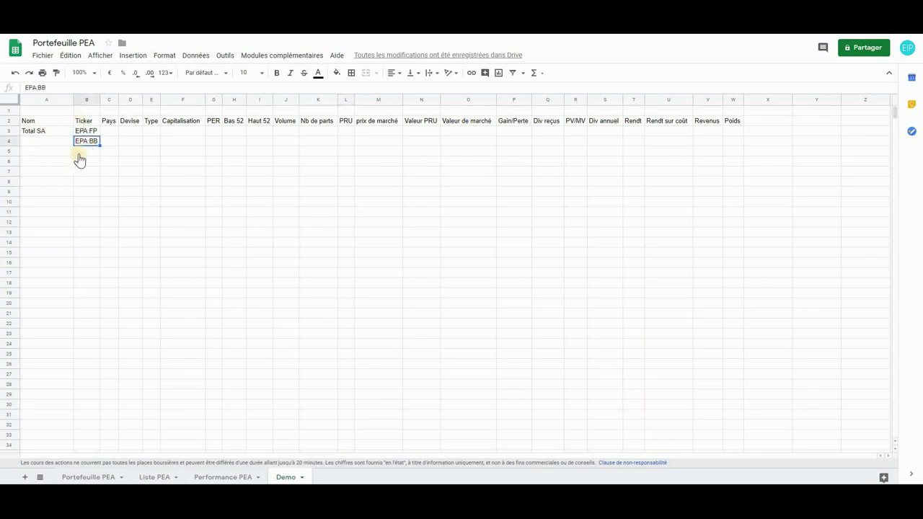
{"action": "left_click", "coordinate": [58, 132]}
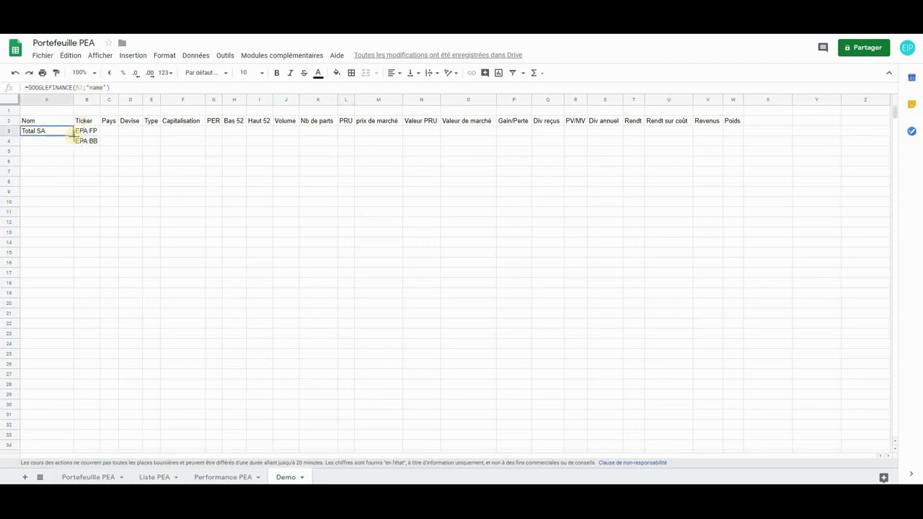
{"action": "left_click_drag", "start_coordinate": [72, 136], "coordinate": [74, 149]}
{"action": "left_click", "coordinate": [88, 163]}
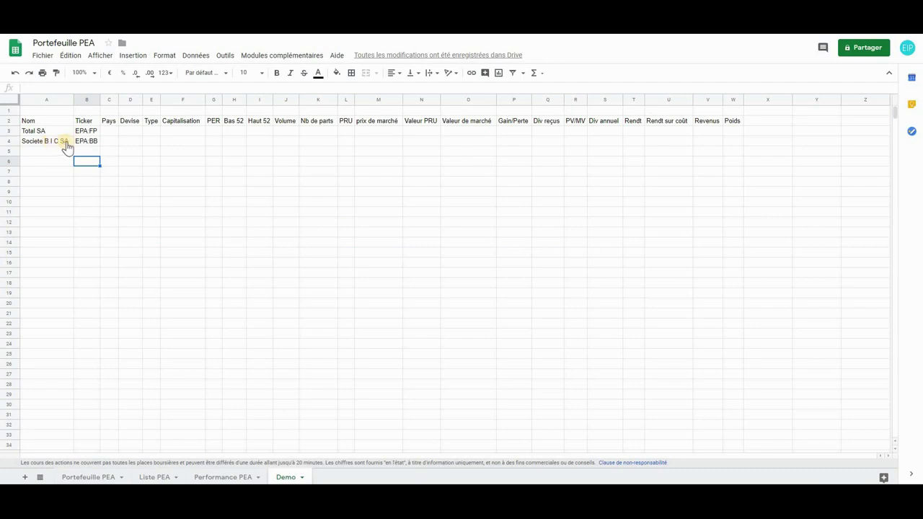
- Replace the formula in cell A4 with the plain text name Société BIC
{"action": "left_click", "coordinate": [66, 146]}
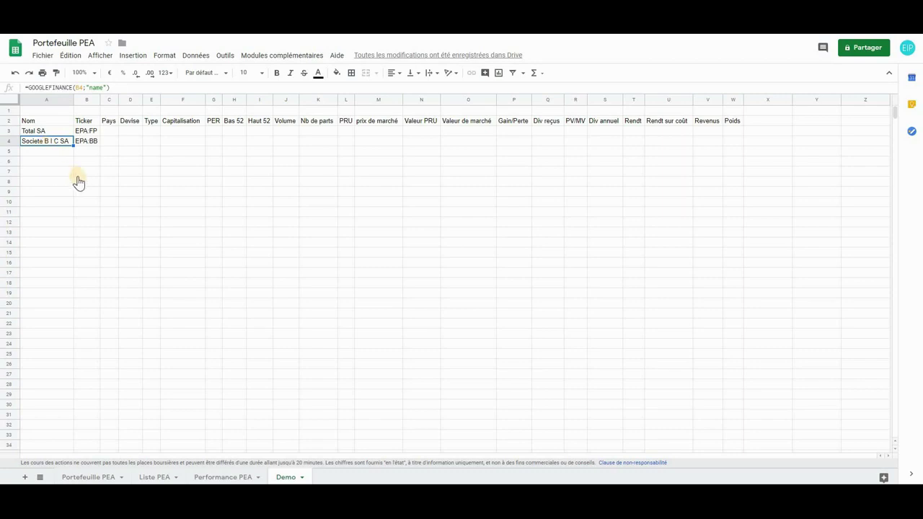
{"action": "type", "text": "Socié"}
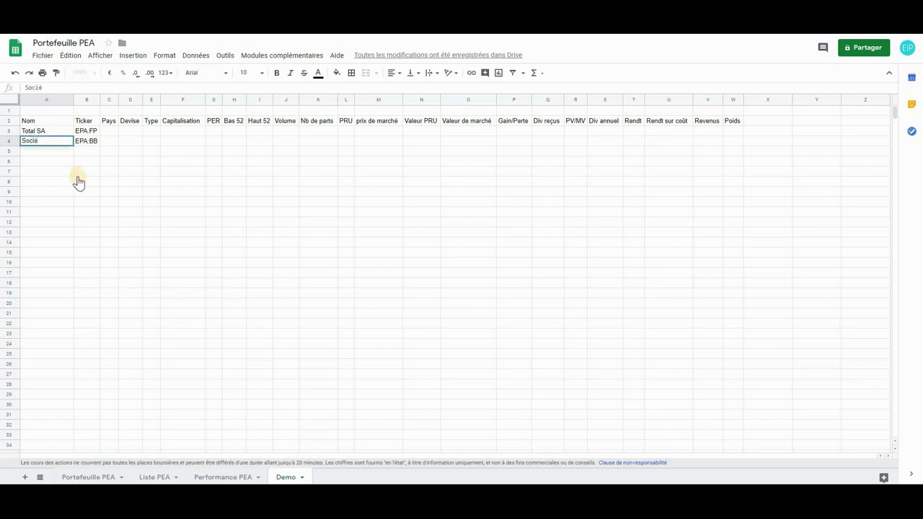
{"action": "type", "text": "té BIC"}
{"action": "left_click", "coordinate": [86, 173]}
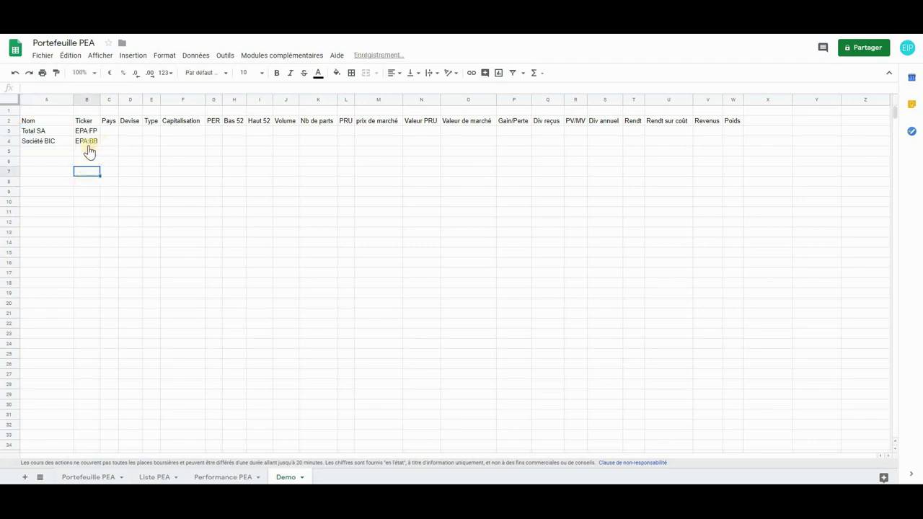
- Switch to Google Finance, search for "Renault" to find its EPA ticker, and return to the Portefeuille PEA spreadsheet
{"action": "left_click", "coordinate": [87, 142]}
{"action": "key", "text": "ctrl+Tab"}
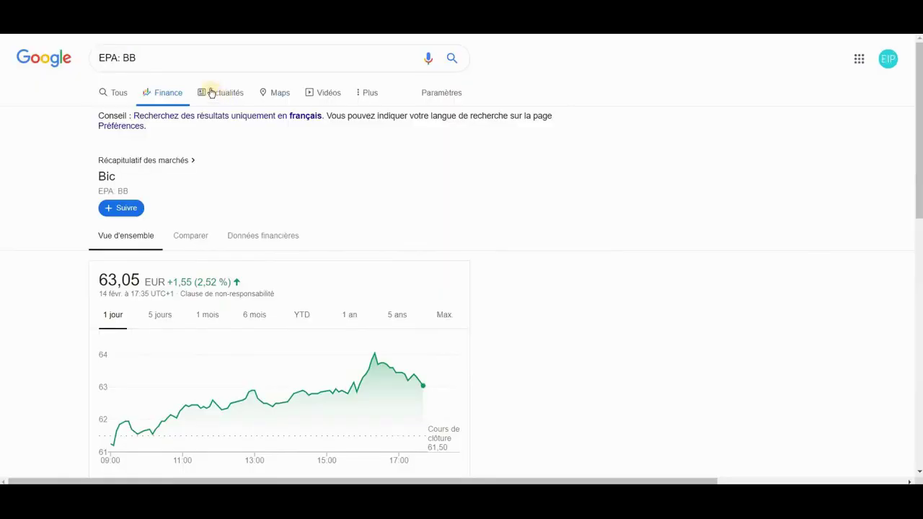
{"action": "left_click", "coordinate": [195, 64]}
{"action": "key", "text": "ctrl+a"}
{"action": "type", "text": "Rena"}
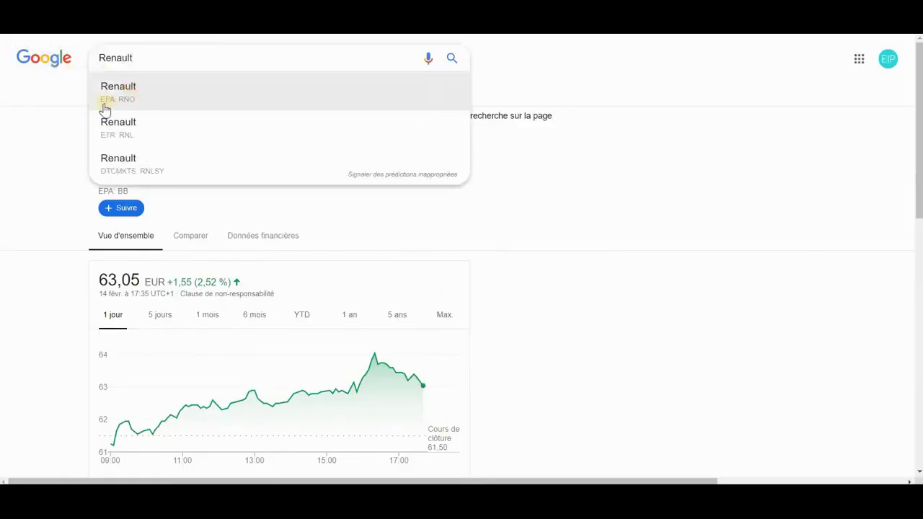
{"action": "left_click", "coordinate": [148, 103]}
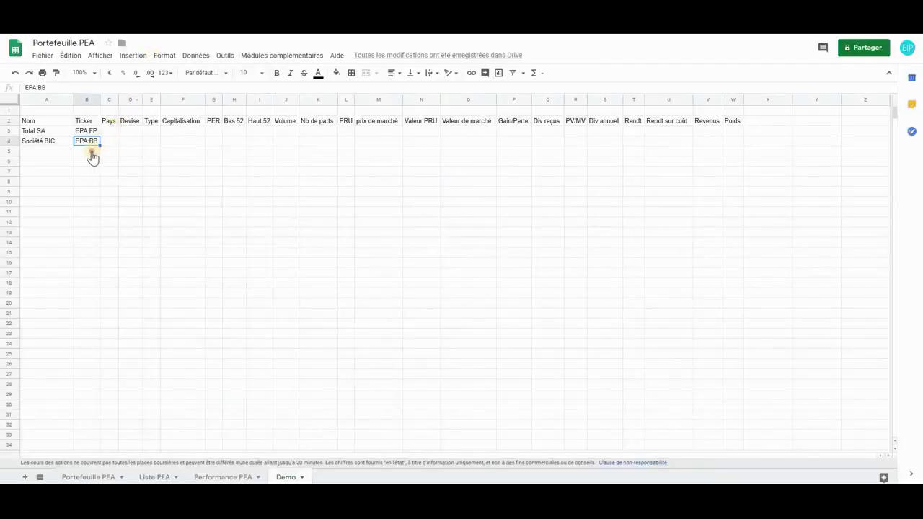
- Enter EPA:RNO as the ticker in cell B5
{"action": "left_click", "coordinate": [91, 155]}
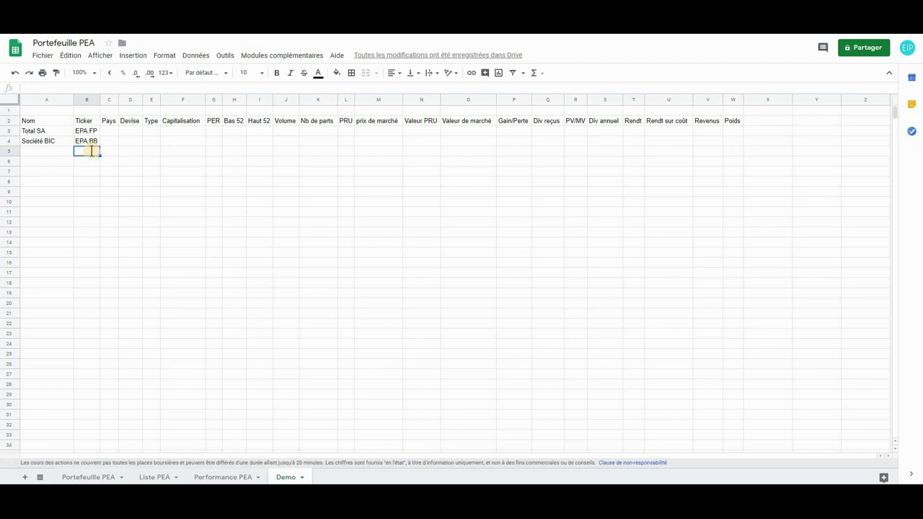
{"action": "type", "text": "EPA:RNO"}
{"action": "left_click", "coordinate": [132, 203]}
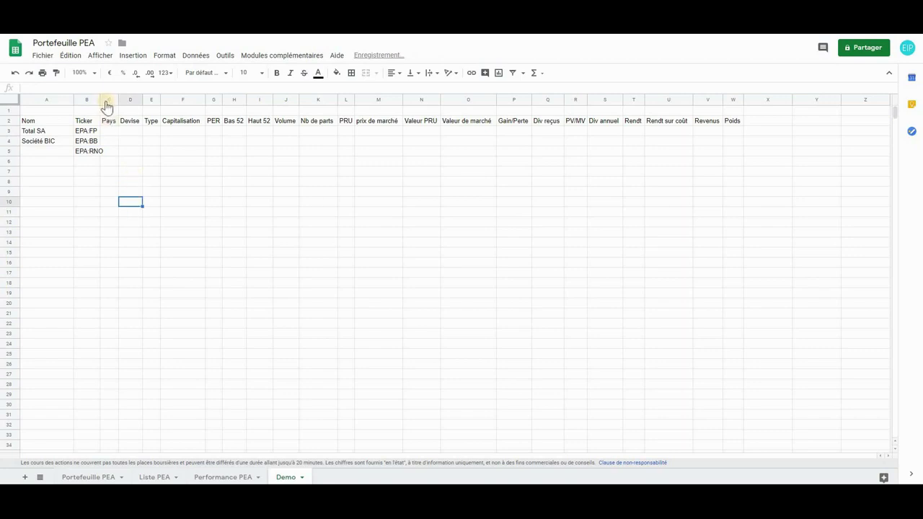
- Fit the Ticker column's width to its contents, and do the same for all columns of the sheet
{"action": "left_click", "coordinate": [94, 152]}
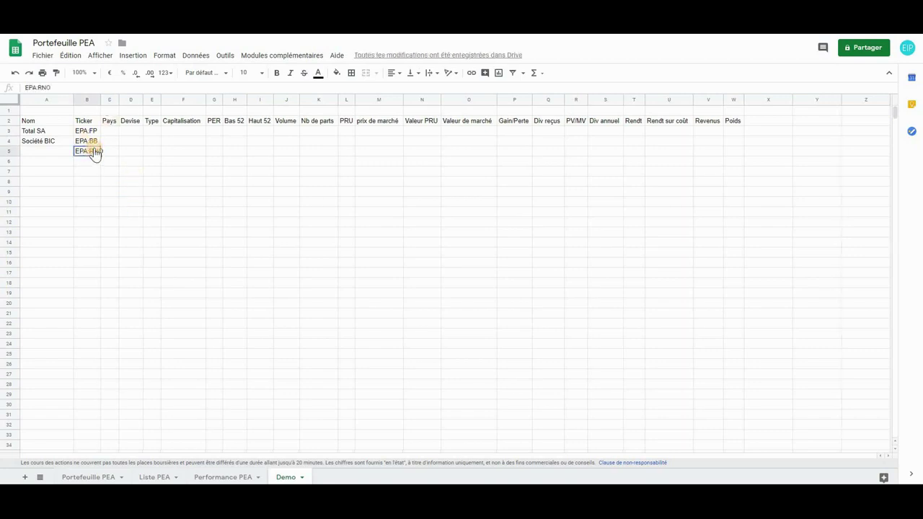
{"action": "double_click", "coordinate": [100, 96]}
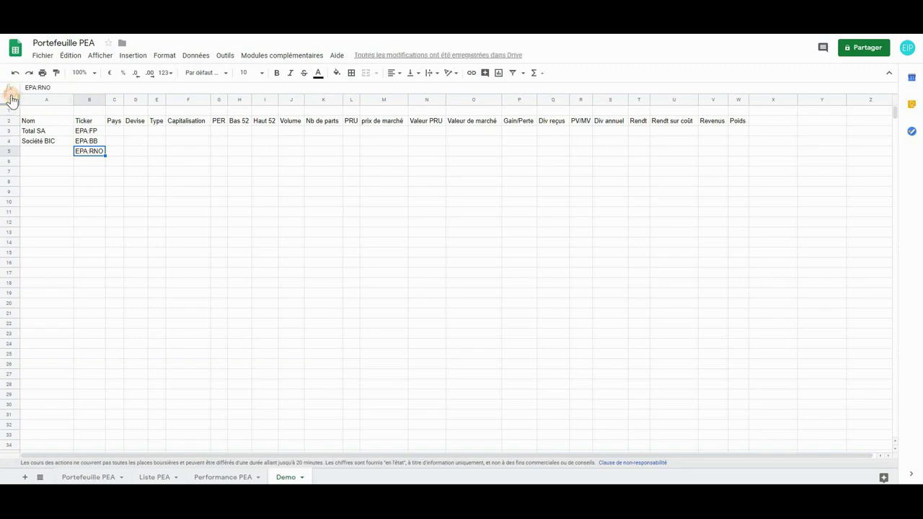
{"action": "left_click", "coordinate": [12, 98]}
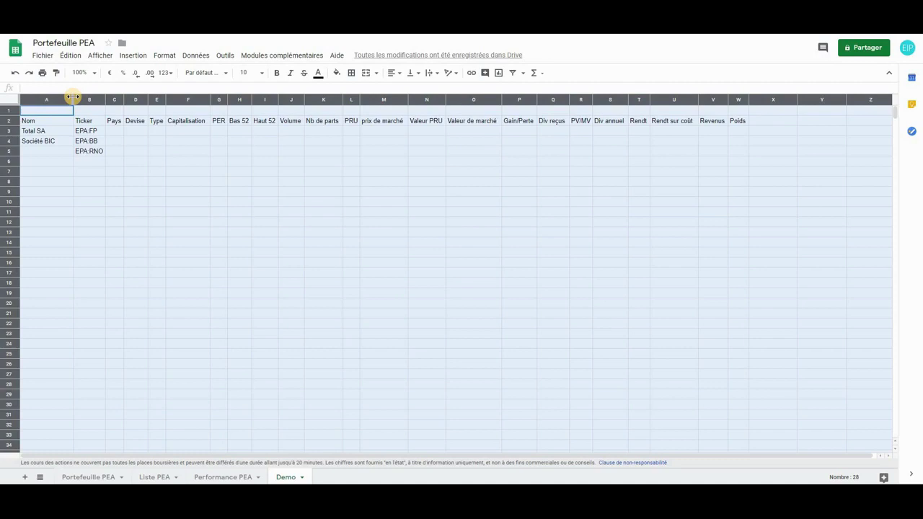
{"action": "double_click", "coordinate": [73, 97]}
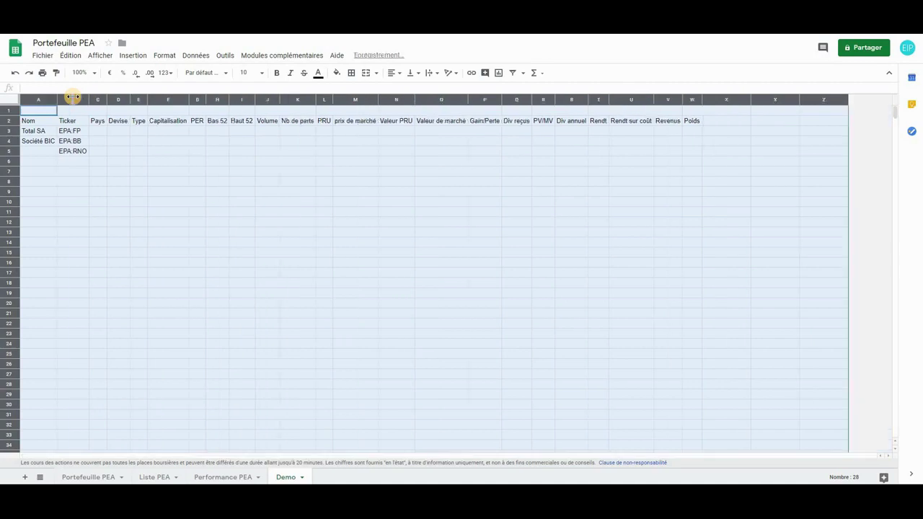
{"action": "left_click", "coordinate": [227, 186]}
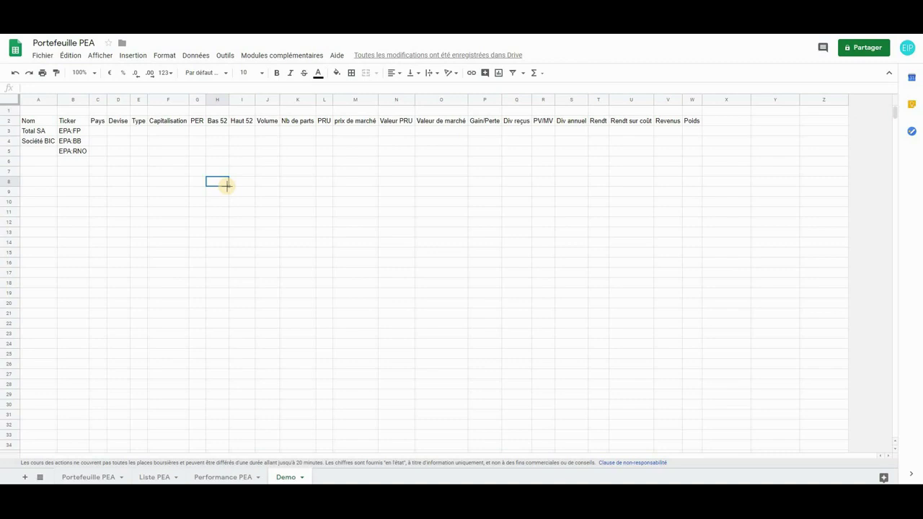
- Fill the content of cell A4 down to cell A5 in the Nom column
{"action": "left_click", "coordinate": [37, 144]}
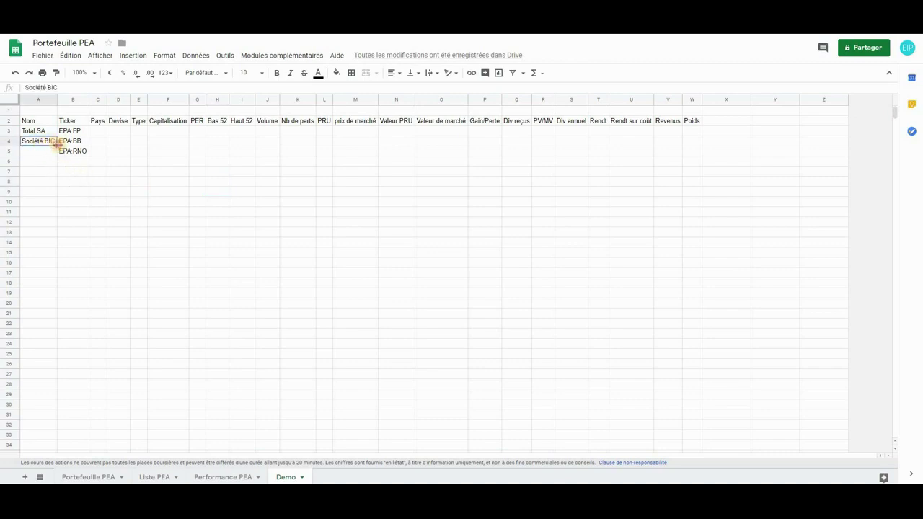
{"action": "left_click_drag", "start_coordinate": [56, 145], "coordinate": [56, 151]}
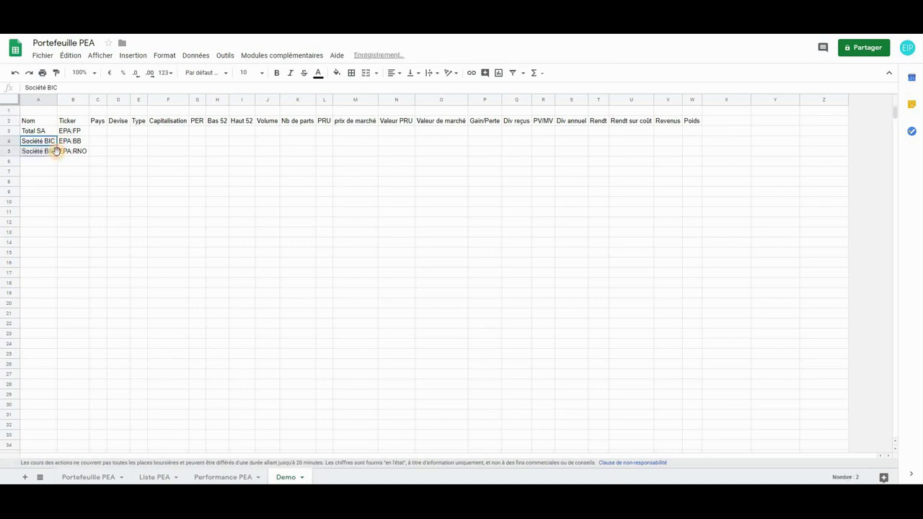
{"action": "left_click", "coordinate": [77, 180]}
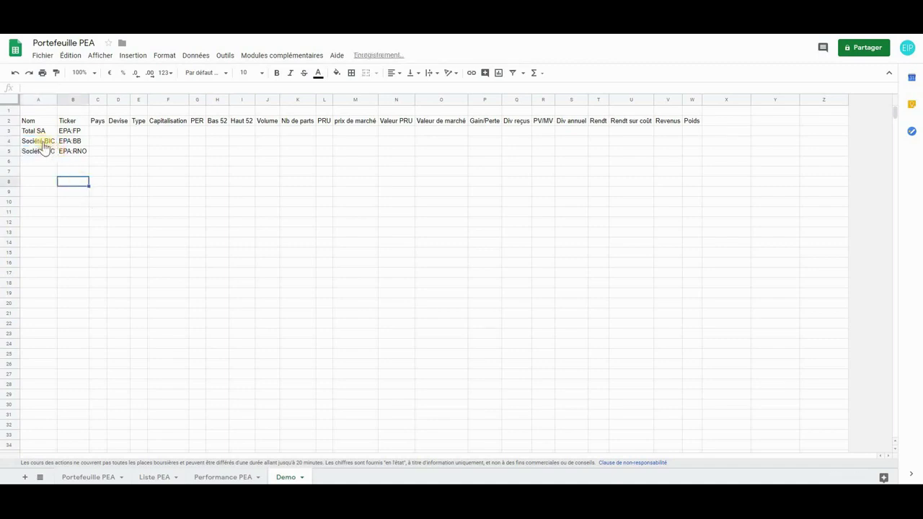
- Clear cell A5 in the Nom column and enter =GOOGLEFINANCE(B5;"name") there instead
{"action": "left_click", "coordinate": [40, 142]}
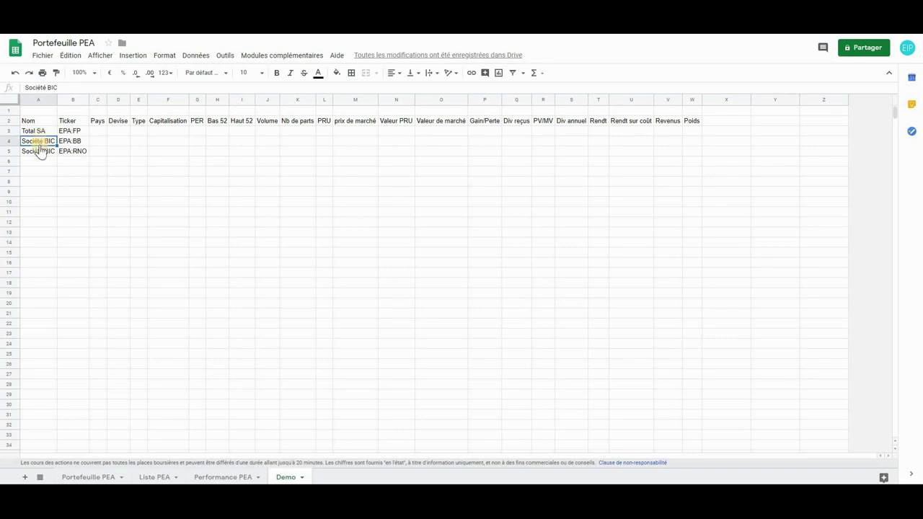
{"action": "left_click", "coordinate": [38, 153]}
{"action": "key", "text": "Delete"}
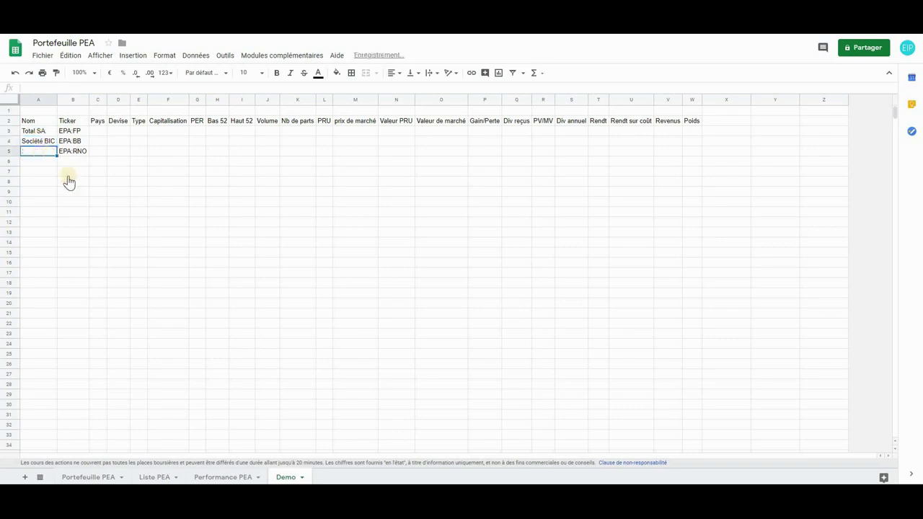
{"action": "left_click", "coordinate": [69, 180]}
{"action": "left_click", "coordinate": [44, 154]}
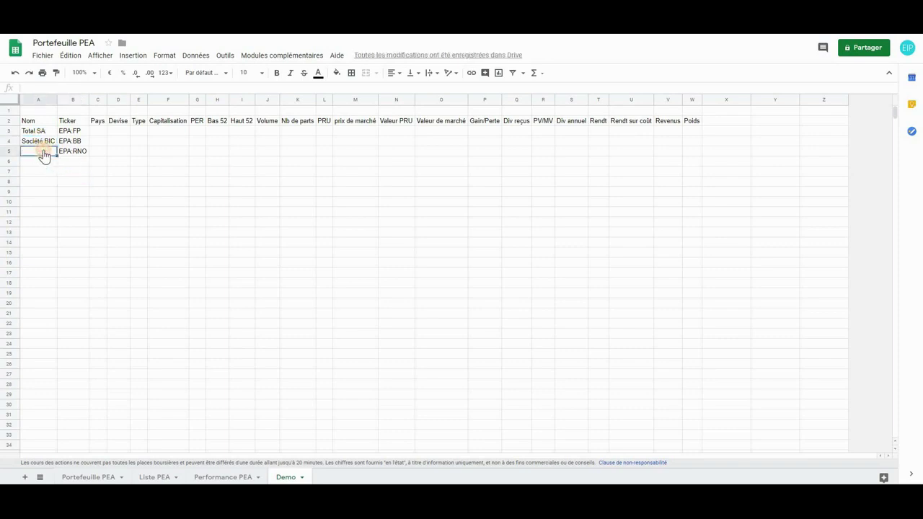
{"action": "type", "text": "=google"}
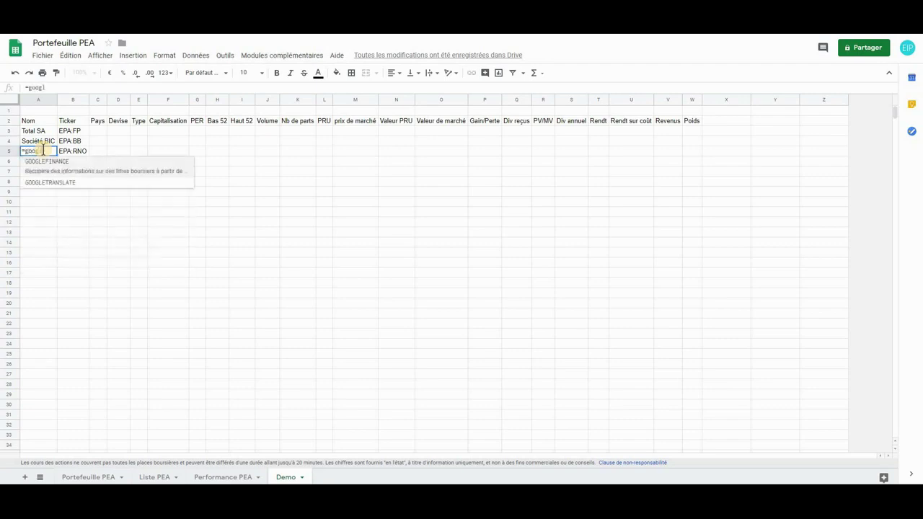
{"action": "left_click", "coordinate": [50, 171]}
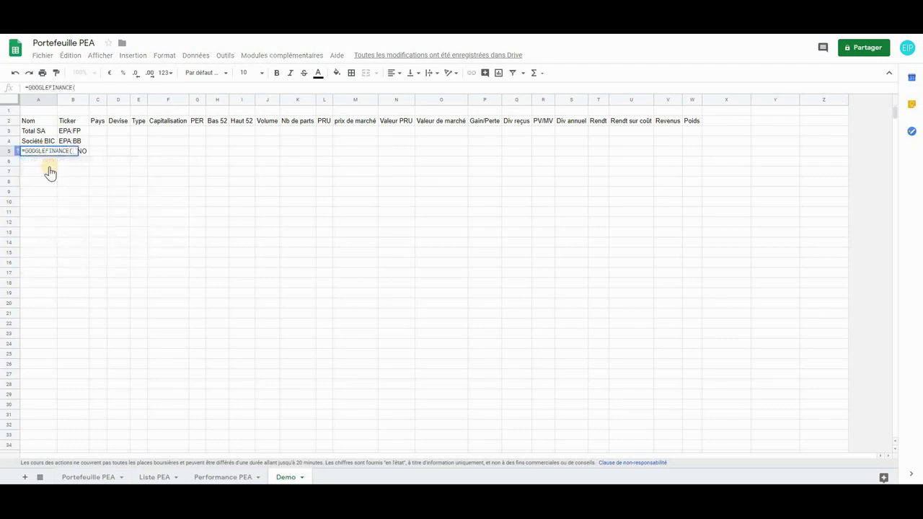
{"action": "left_click", "coordinate": [85, 155]}
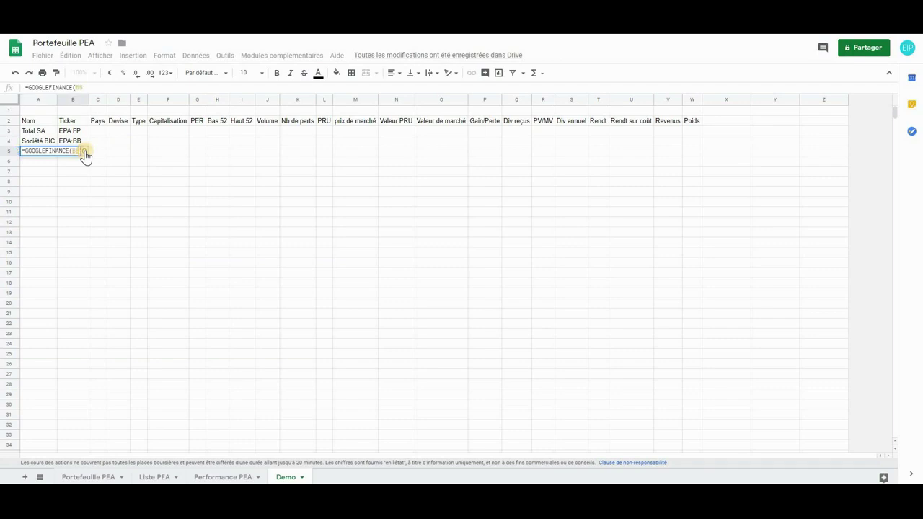
{"action": "type", "text": ";\""}
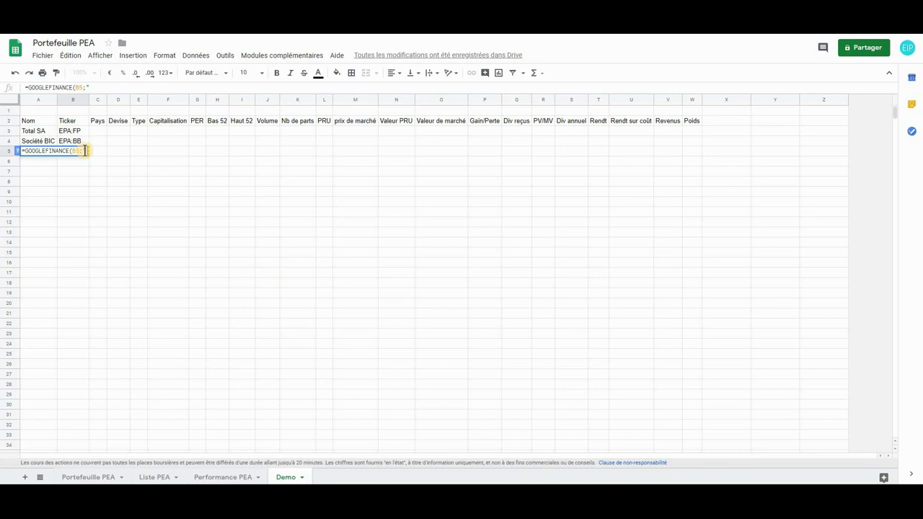
{"action": "type", "text": "name"}
{"action": "key", "text": "Return"}
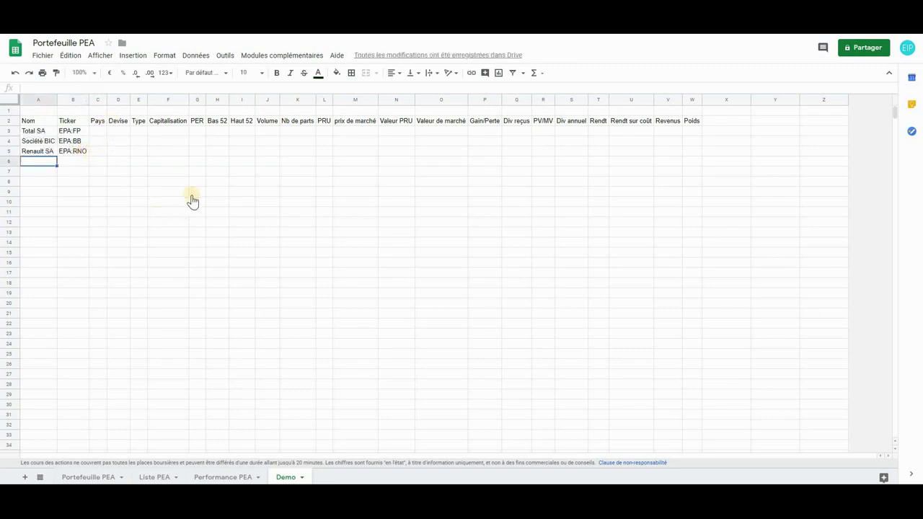
- Enter France as Total's country in cell C3 and widen the Pays column to fit it
{"action": "left_click", "coordinate": [97, 131]}
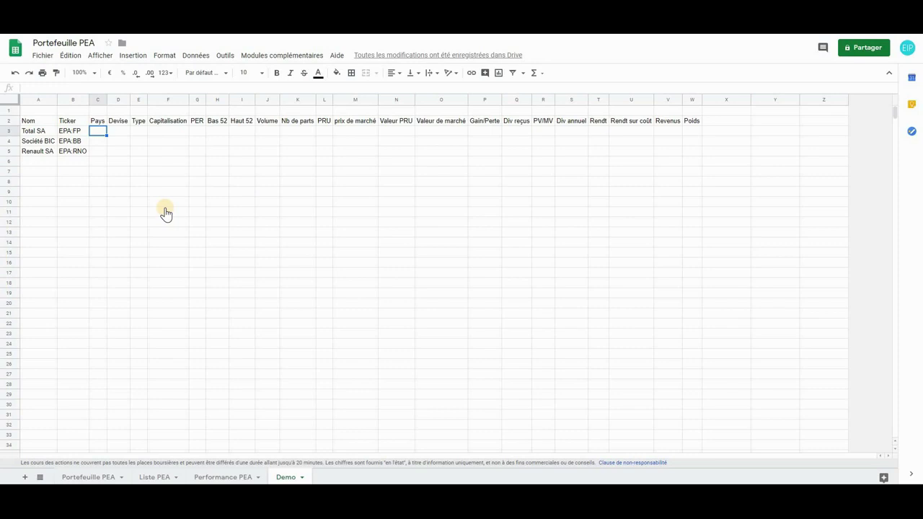
{"action": "type", "text": "France"}
{"action": "left_click", "coordinate": [106, 98]}
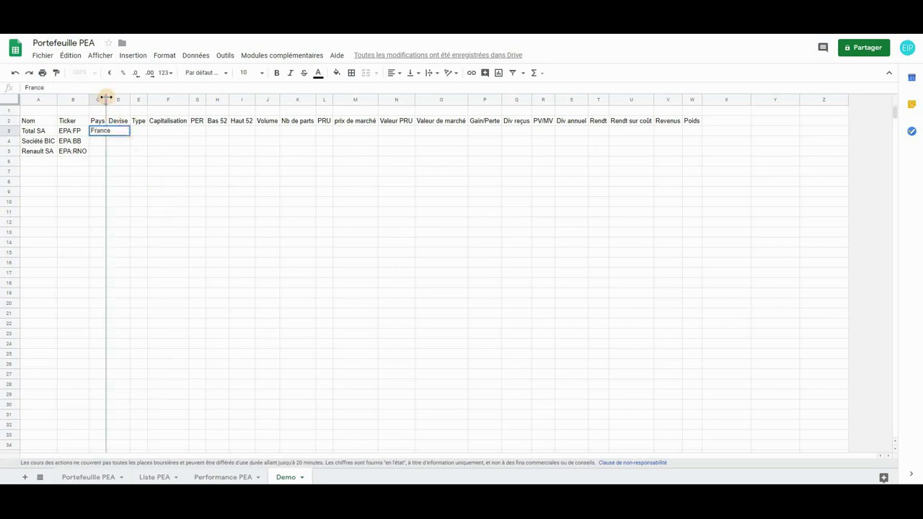
{"action": "left_click", "coordinate": [101, 142]}
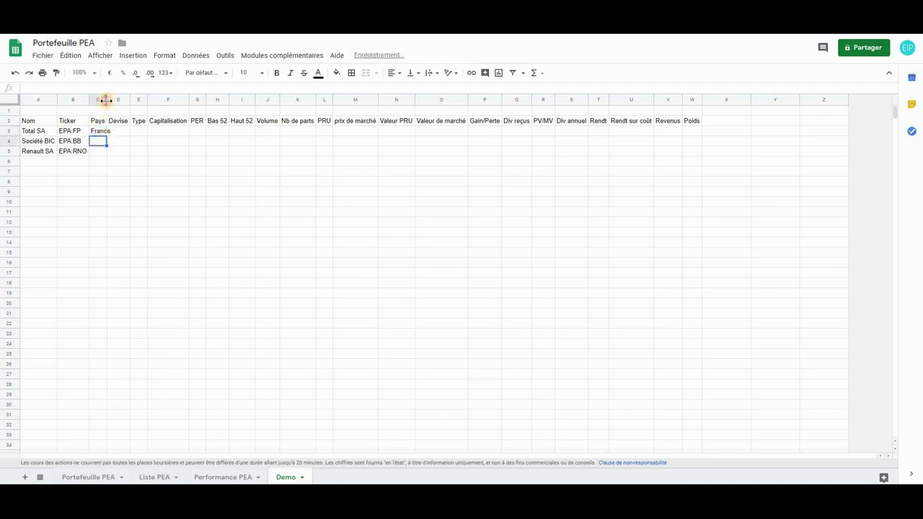
{"action": "left_click_drag", "start_coordinate": [106, 100], "coordinate": [111, 100]}
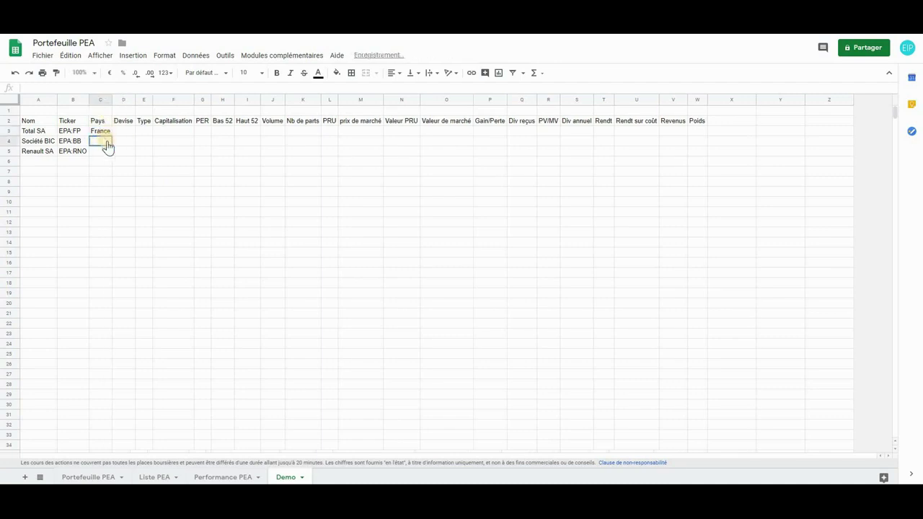
- Enter France in the Pays column for Société BIC and Renault, cells C4 and C5
{"action": "type", "text": "France"}
{"action": "key", "text": "Return"}
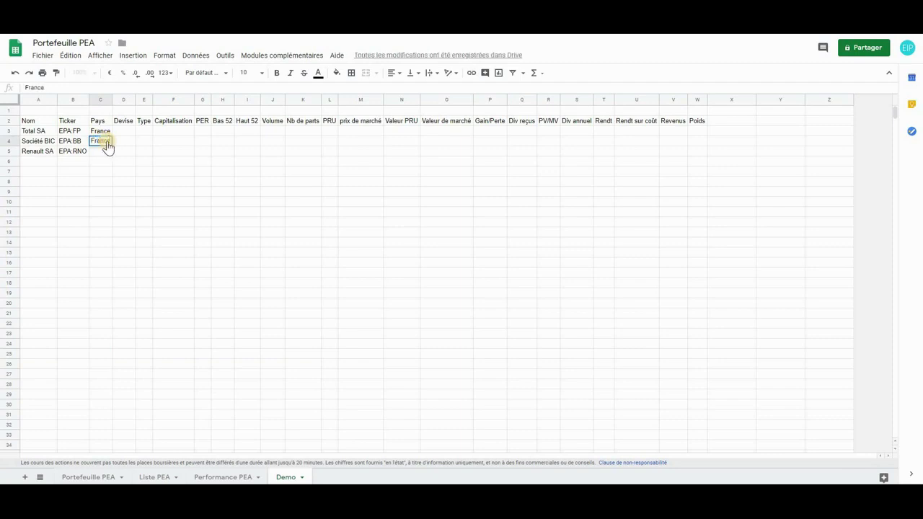
{"action": "type", "text": "France"}
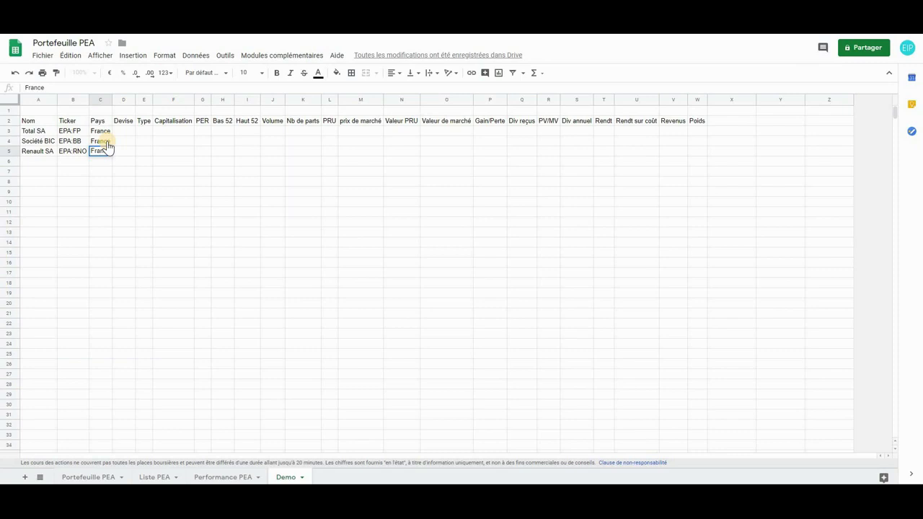
{"action": "key", "text": "Tab"}
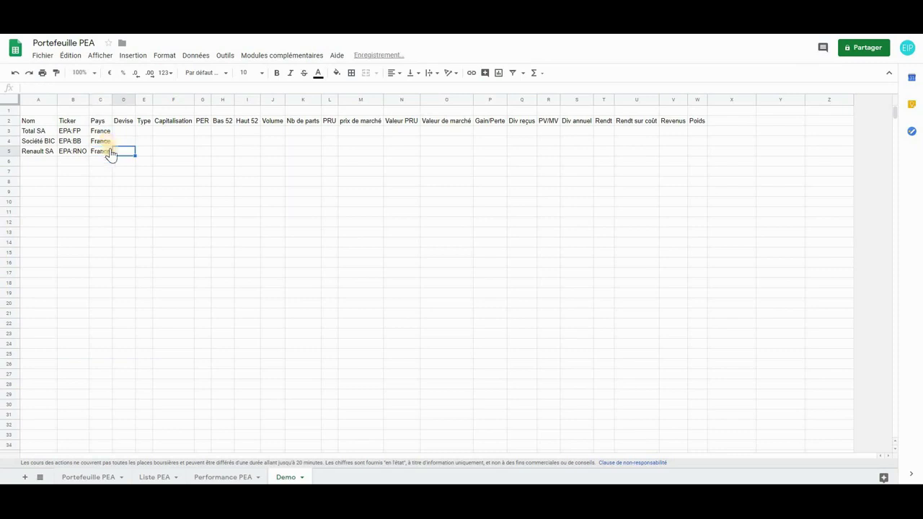
{"action": "left_click", "coordinate": [173, 252]}
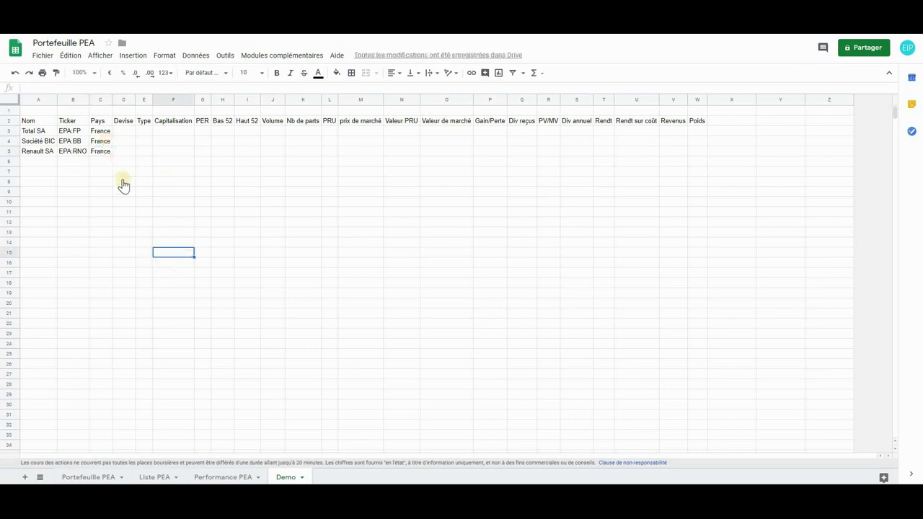
- Enter the formula =GOOGLEFINANCE(B3;"currency") in cell D3 of the Devise column
{"action": "left_click", "coordinate": [124, 132]}
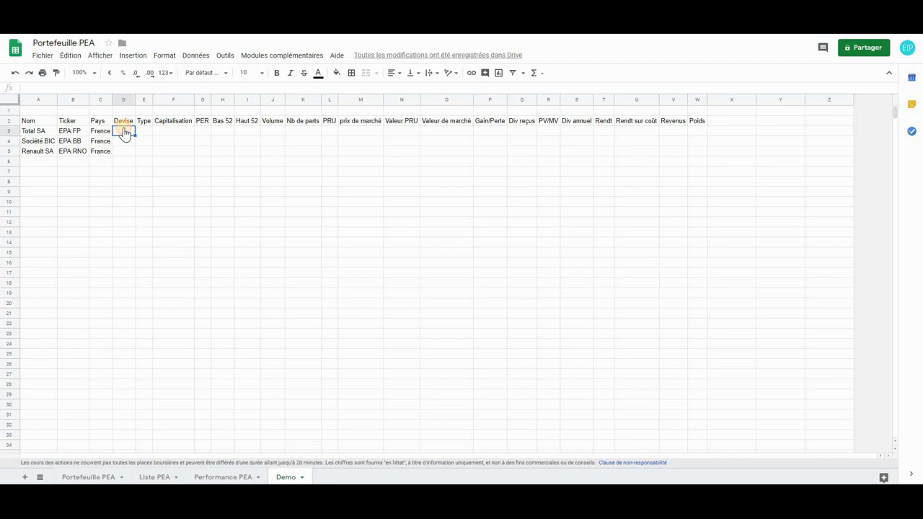
{"action": "type", "text": "="}
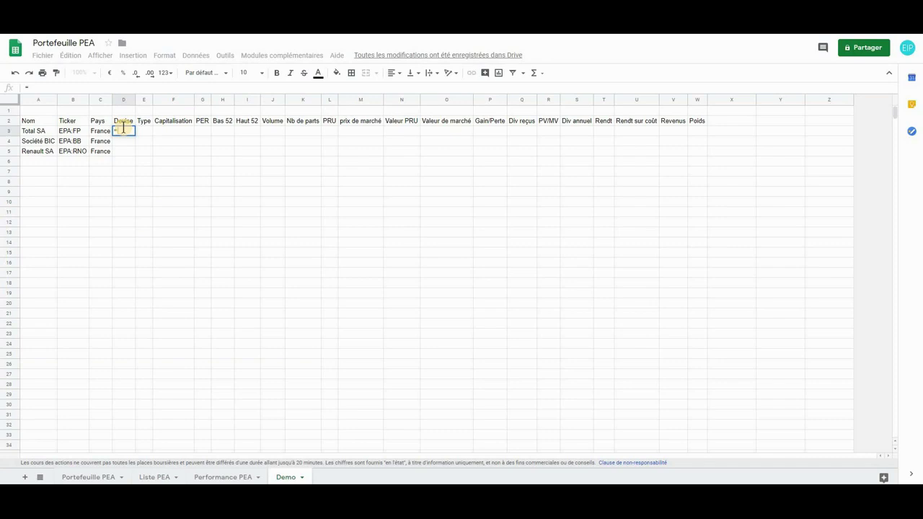
{"action": "type", "text": "googl"}
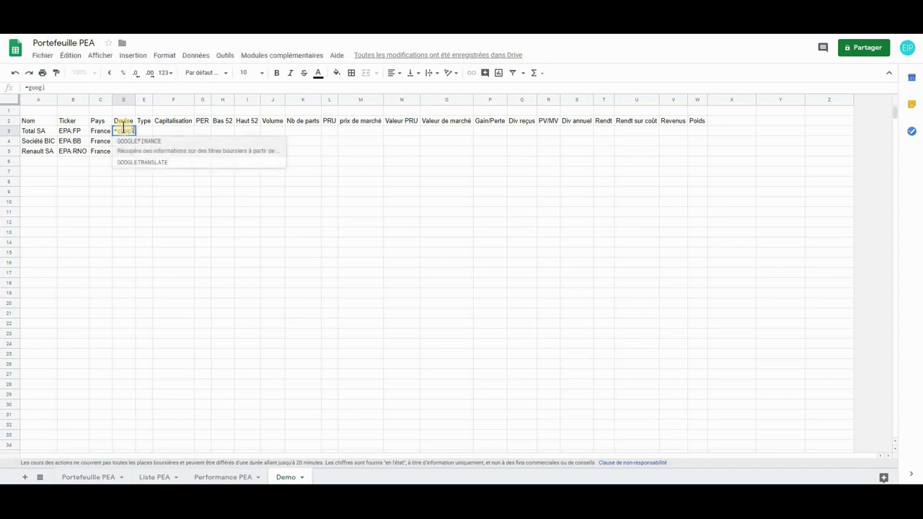
{"action": "type", "text": "e"}
{"action": "left_click", "coordinate": [134, 142]}
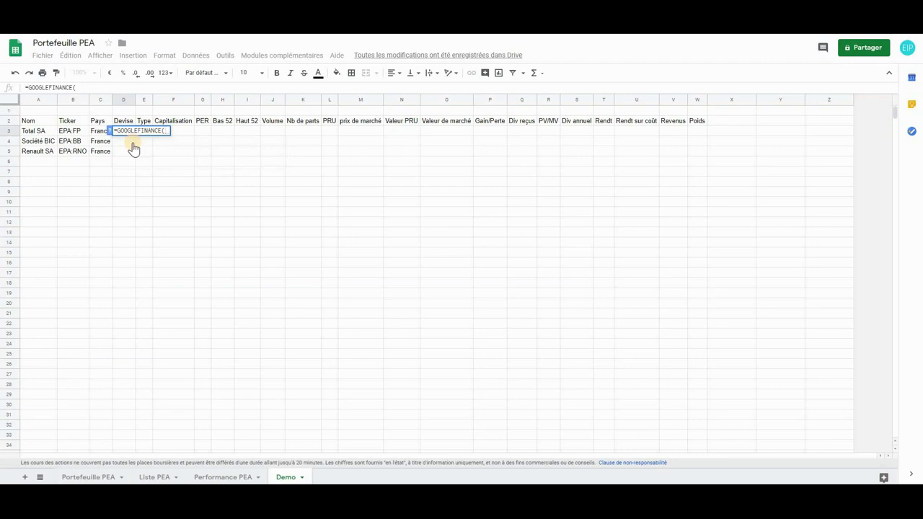
{"action": "left_click", "coordinate": [67, 134]}
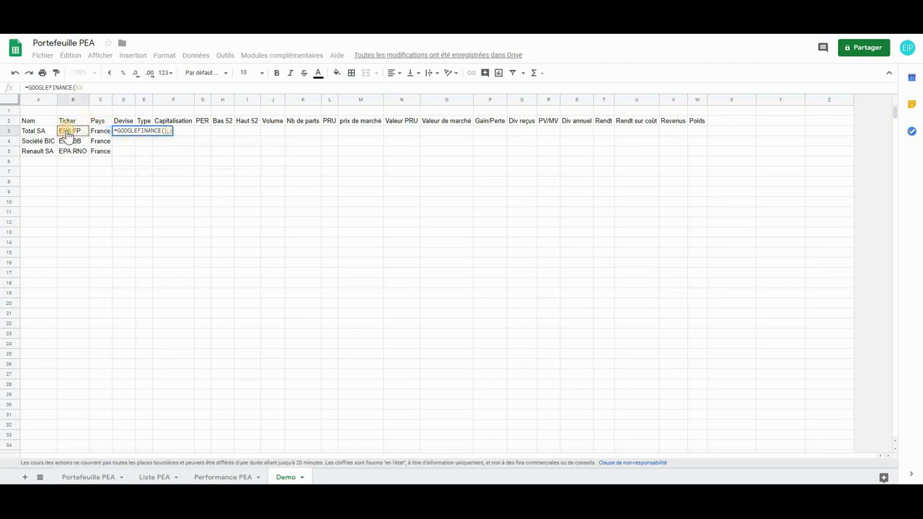
{"action": "type", "text": ";\"c"}
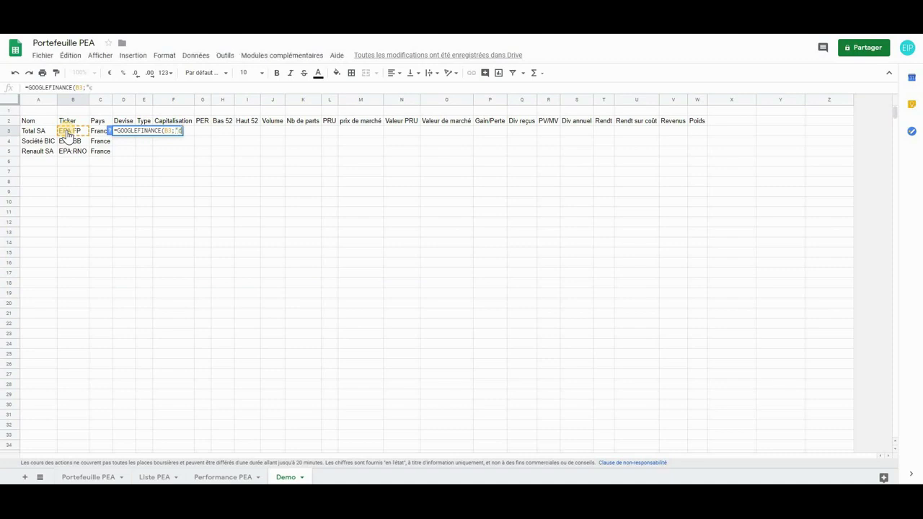
{"action": "type", "text": "urrency"}
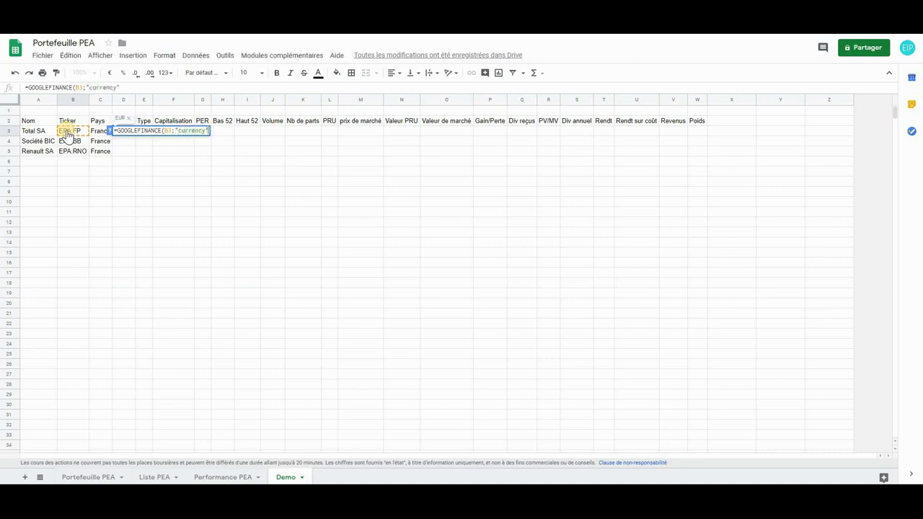
{"action": "type", "text": "\")"}
{"action": "key", "text": "Return"}
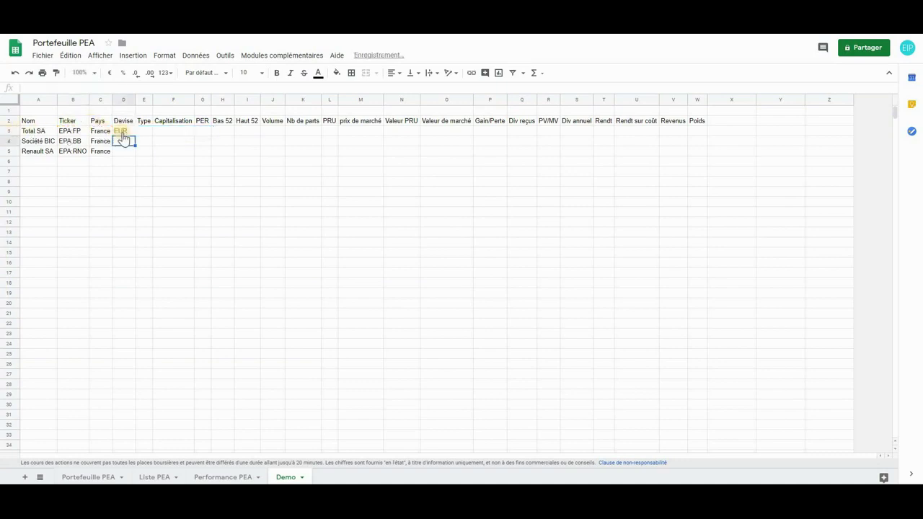
- Fill the currency formula in D3 down to cell D5
{"action": "left_click", "coordinate": [130, 131]}
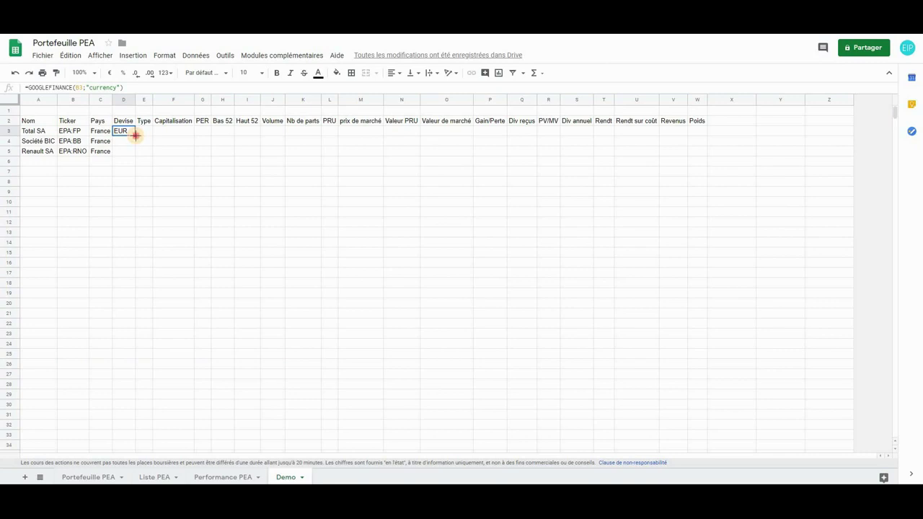
{"action": "left_click_drag", "start_coordinate": [134, 136], "coordinate": [135, 153]}
{"action": "left_click", "coordinate": [164, 173]}
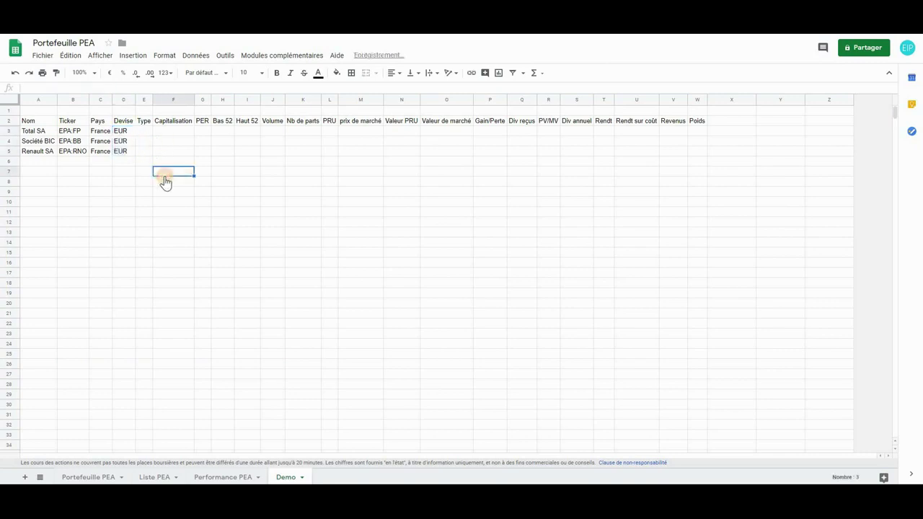
- Change the Type header in cell E2 to Taille and widen column E slightly to fit
{"action": "left_click", "coordinate": [144, 132]}
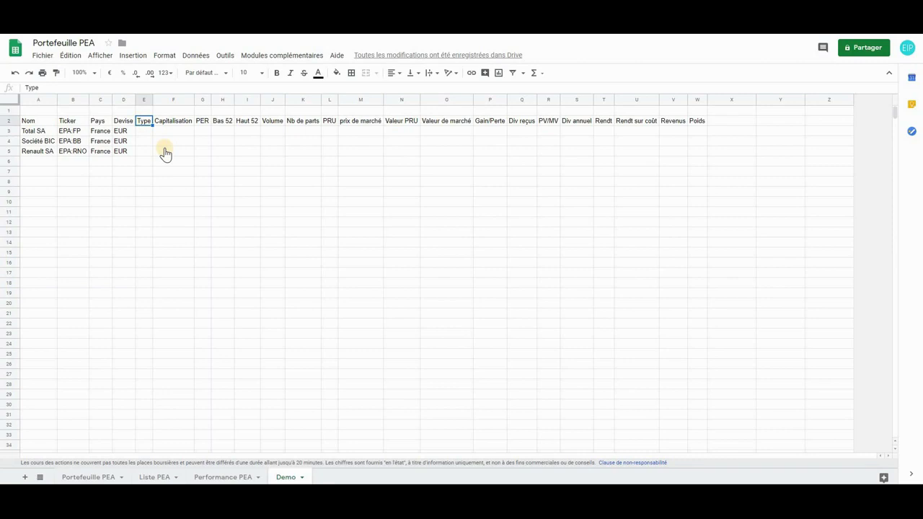
{"action": "type", "text": "Taille"}
{"action": "left_click", "coordinate": [172, 133]}
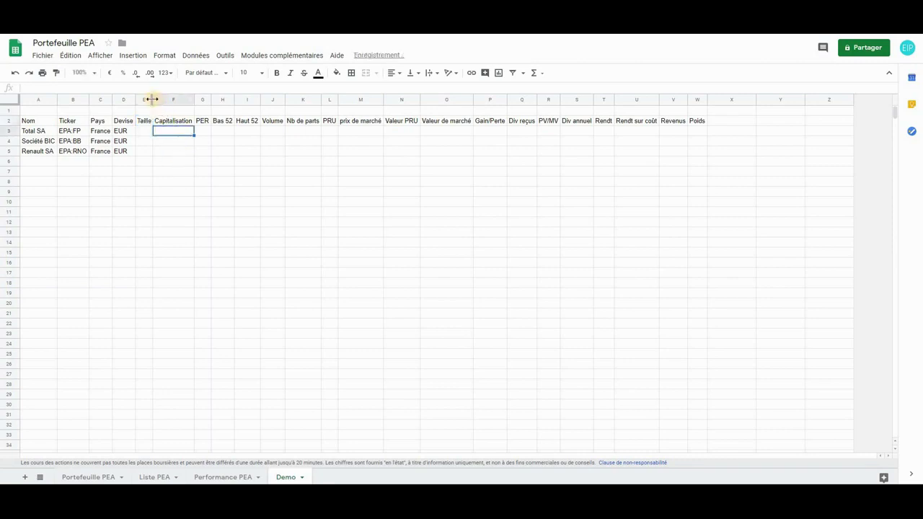
{"action": "left_click_drag", "start_coordinate": [152, 99], "coordinate": [153, 99]}
- Enter Mega as Total's size in cell E3 of the Taille column
{"action": "left_click", "coordinate": [144, 131]}
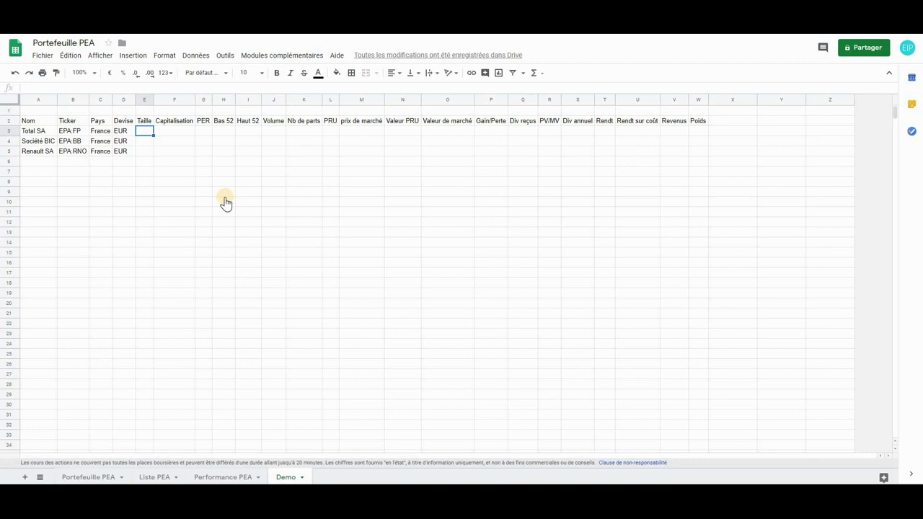
{"action": "type", "text": "Mega"}
{"action": "key", "text": "Return"}
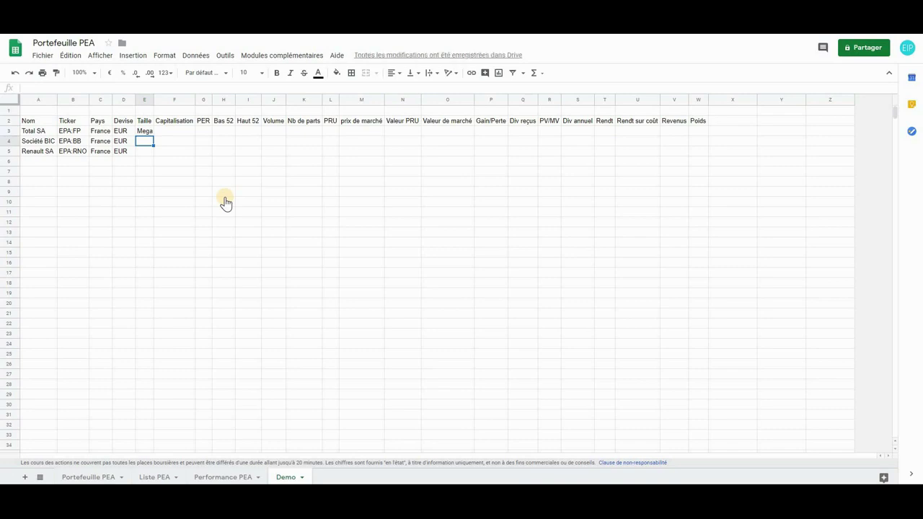
- Check Bic's market capitalisation on Google Finance, return to the spreadsheet and enter Mid as its size in cell E4
{"action": "key", "text": "ctrl+Tab"}
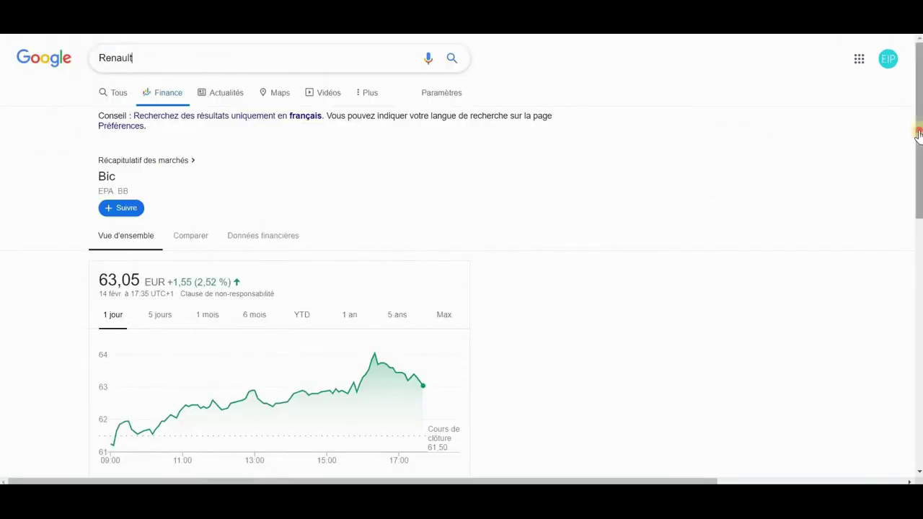
{"action": "left_click_drag", "start_coordinate": [914, 182], "coordinate": [914, 184]}
{"action": "scroll", "coordinate": [914, 184], "scroll_direction": "down", "scroll_amount": 3}
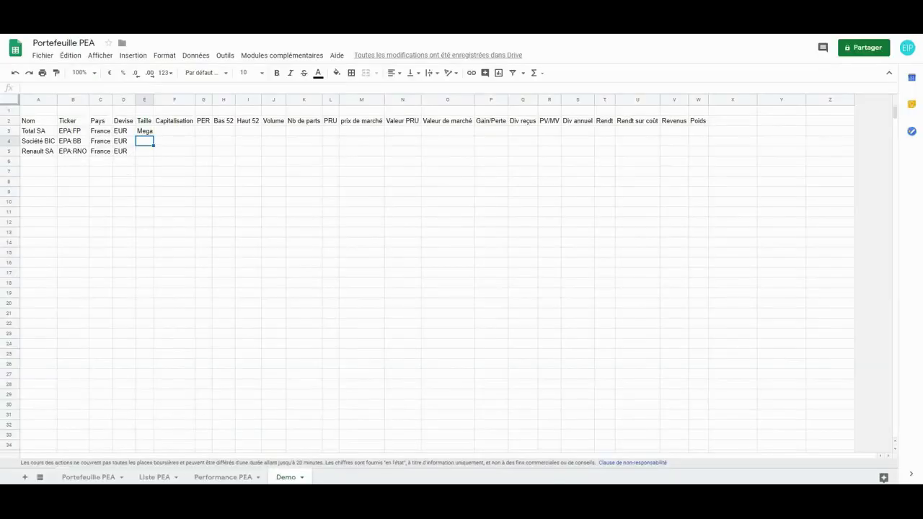
{"action": "type", "text": "Mid"}
{"action": "left_click", "coordinate": [145, 156]}
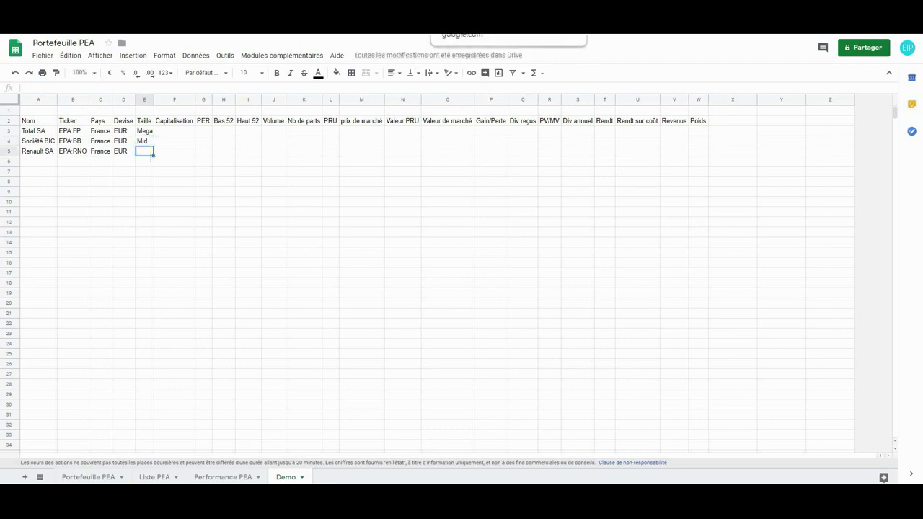
- Look up RNO on Google Finance to check Renault's market capitalisation, return to the spreadsheet and enter Large as its size in cell E5
{"action": "key", "text": "ctrl+Tab"}
{"action": "double_click", "coordinate": [202, 47]}
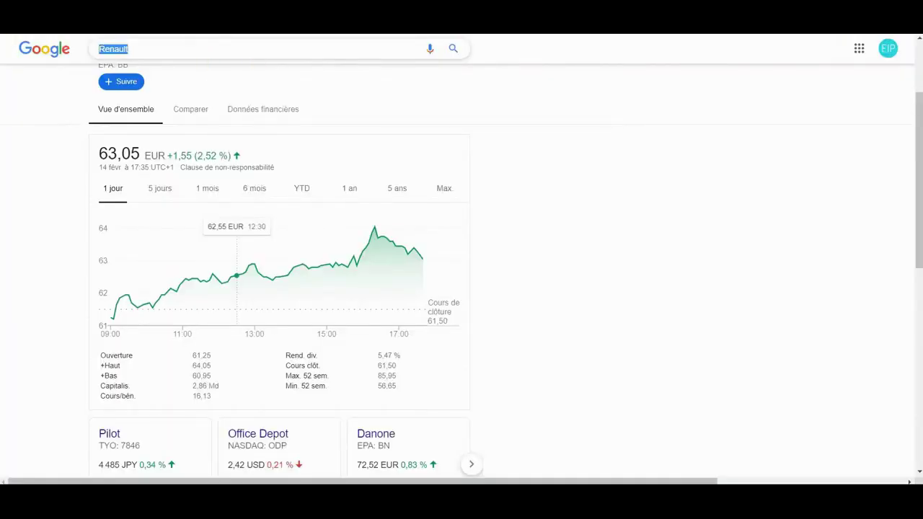
{"action": "type", "text": "rno"}
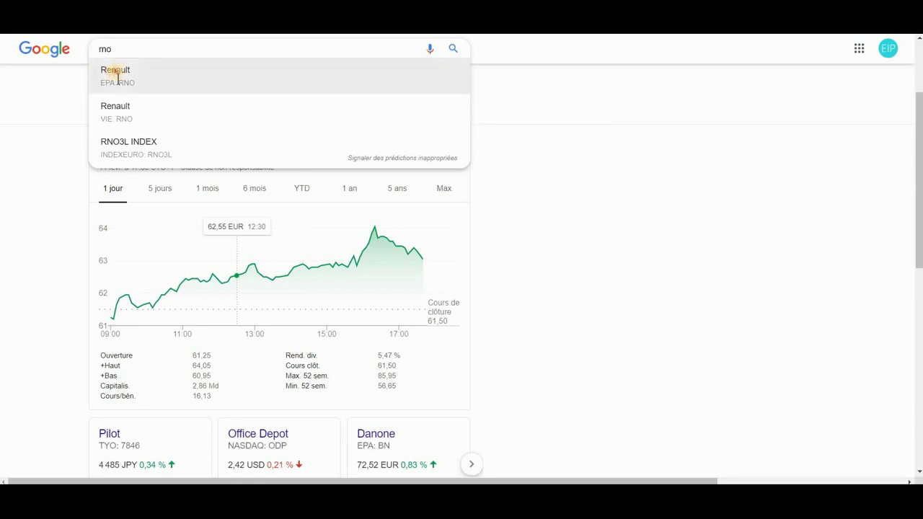
{"action": "left_click", "coordinate": [118, 78]}
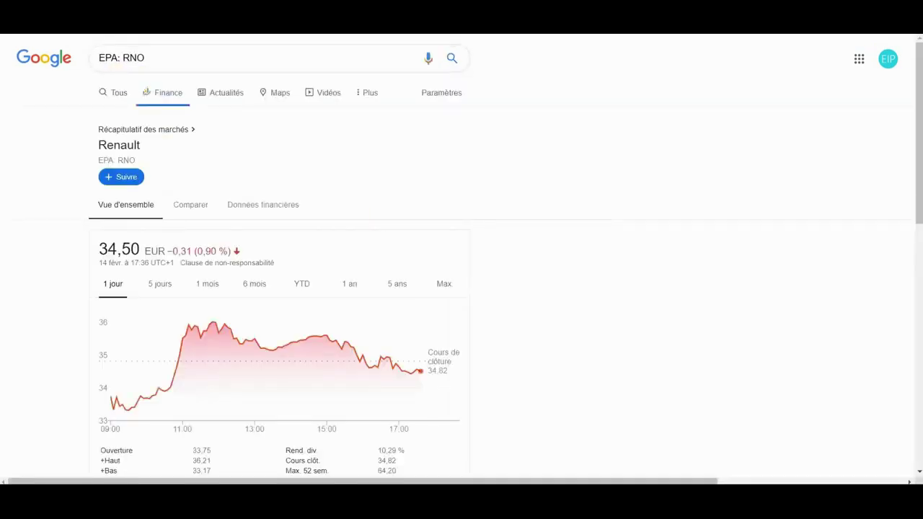
{"action": "scroll", "coordinate": [917, 196], "scroll_direction": "down", "scroll_amount": 1}
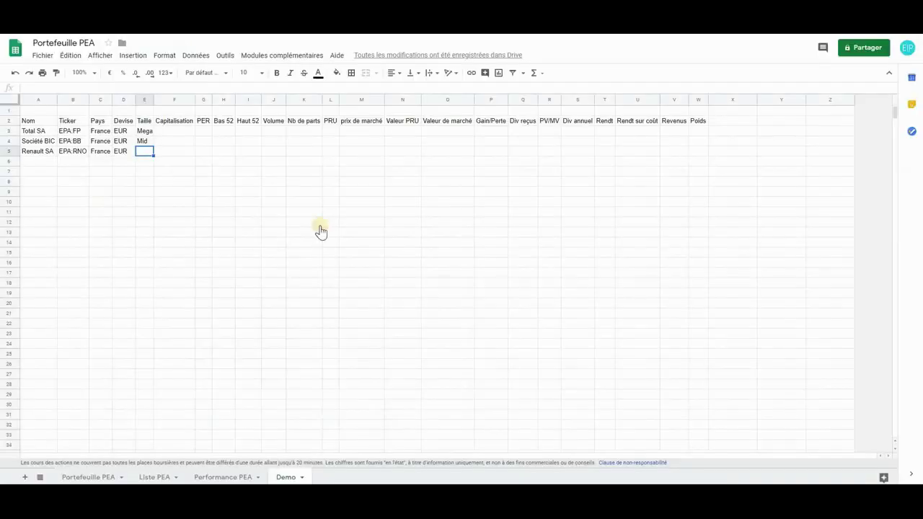
{"action": "type", "text": "Large"}
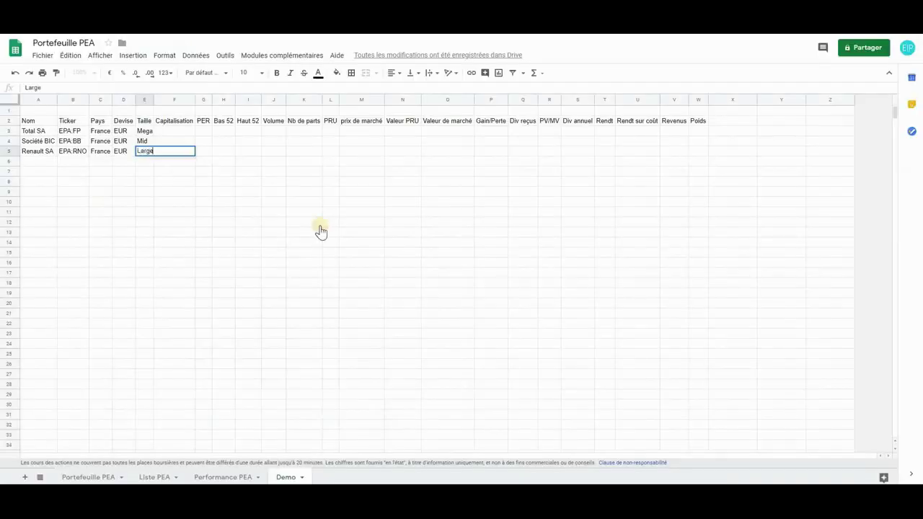
{"action": "left_click", "coordinate": [150, 224]}
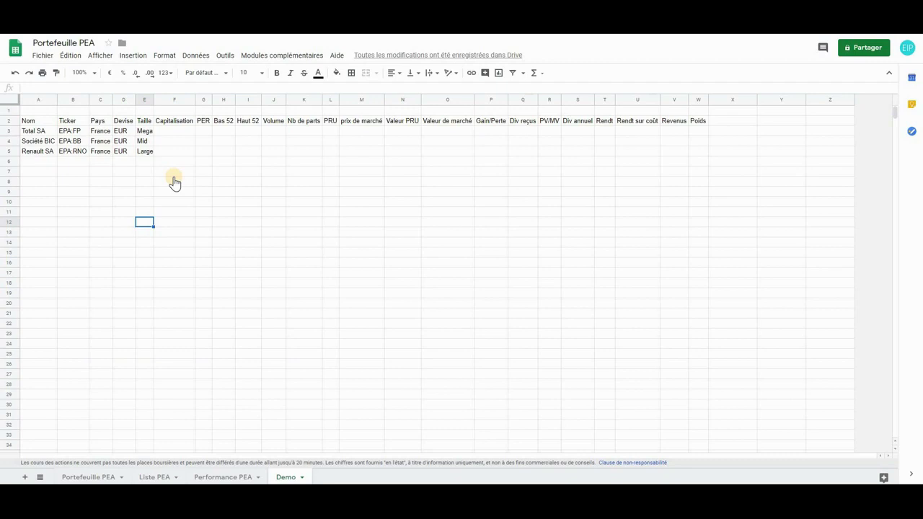
{"action": "left_click", "coordinate": [180, 136]}
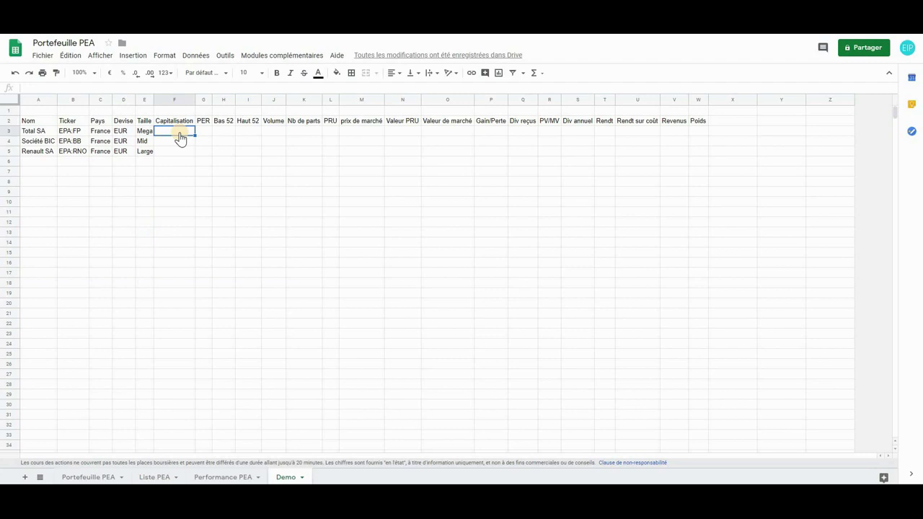
{"action": "left_click", "coordinate": [895, 116]}
{"action": "left_click", "coordinate": [748, 152]}
{"action": "left_click", "coordinate": [313, 173]}
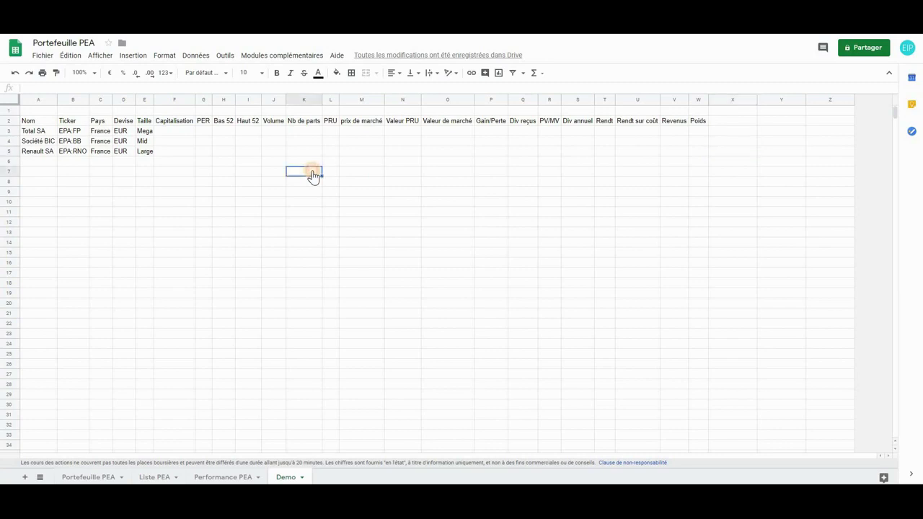
- Enter the formula =GOOGLEFINANCE(B3;"marketcap") for Total in cell F3 of the Capitalisation column
{"action": "left_click", "coordinate": [181, 133]}
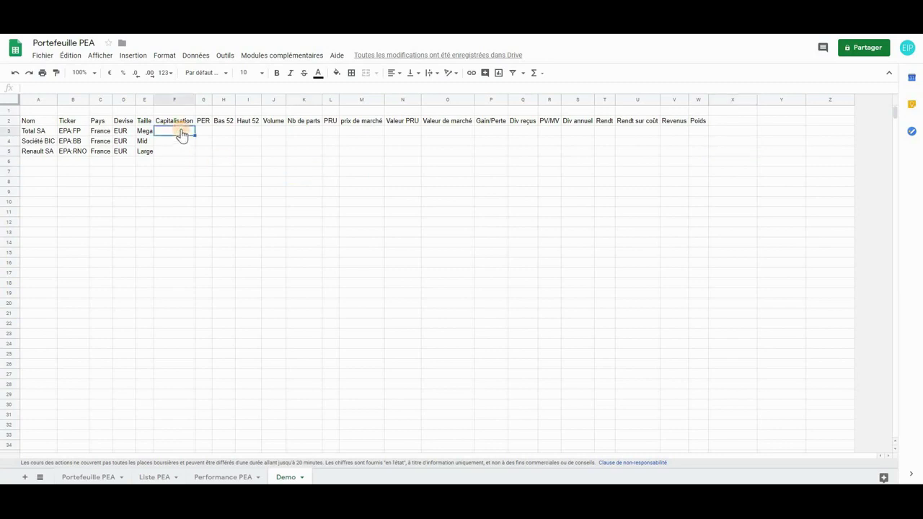
{"action": "type", "text": "=google"}
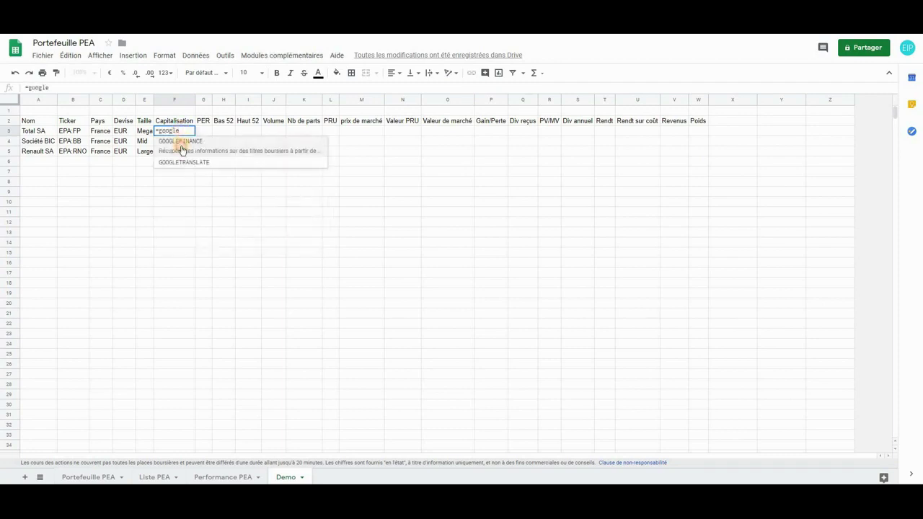
{"action": "left_click", "coordinate": [181, 146]}
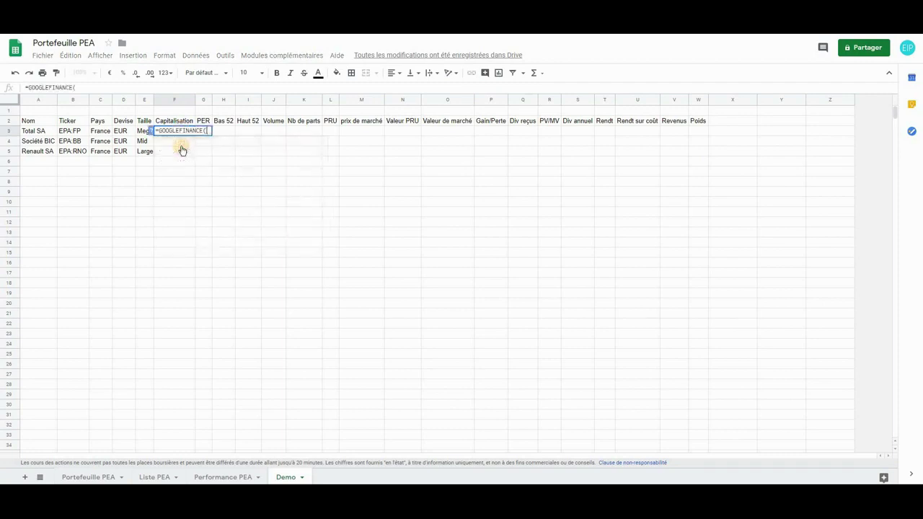
{"action": "left_click", "coordinate": [66, 133]}
{"action": "type", "text": ";"}
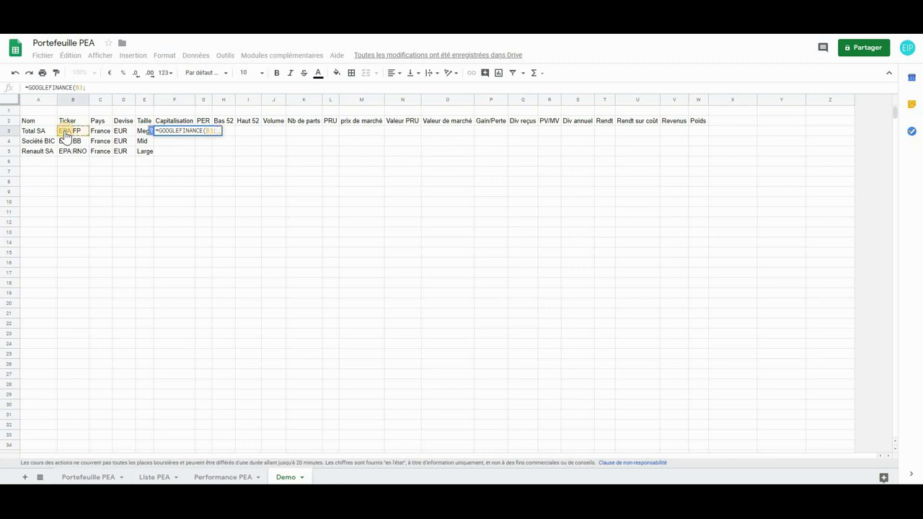
{"action": "type", "text": "\""}
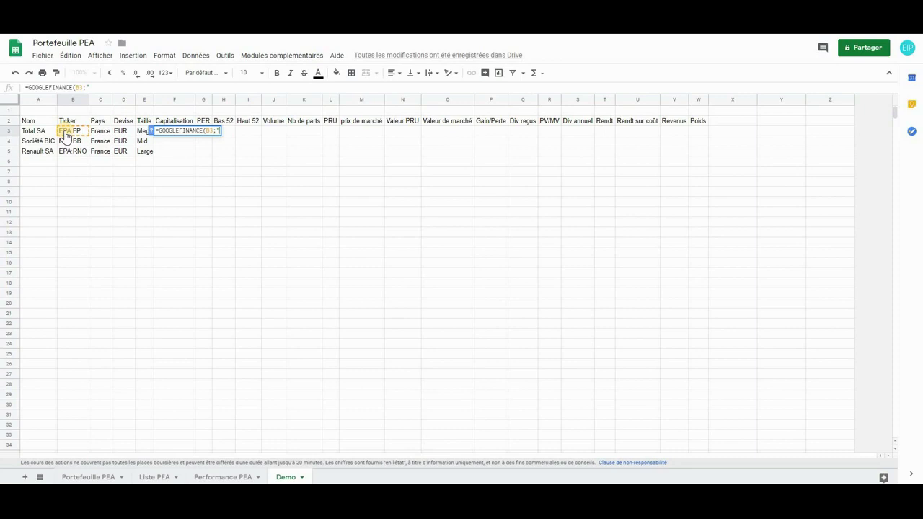
{"action": "type", "text": "marketcap\")"}
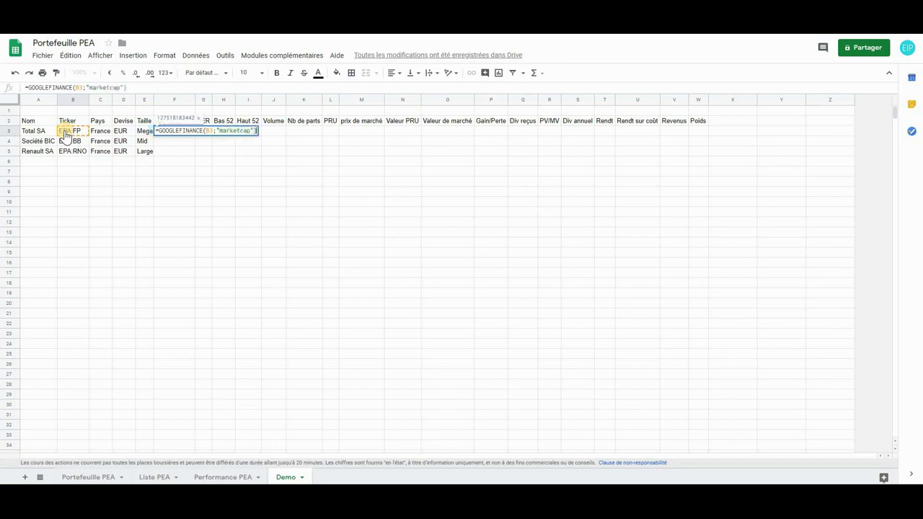
{"action": "key", "text": "Return"}
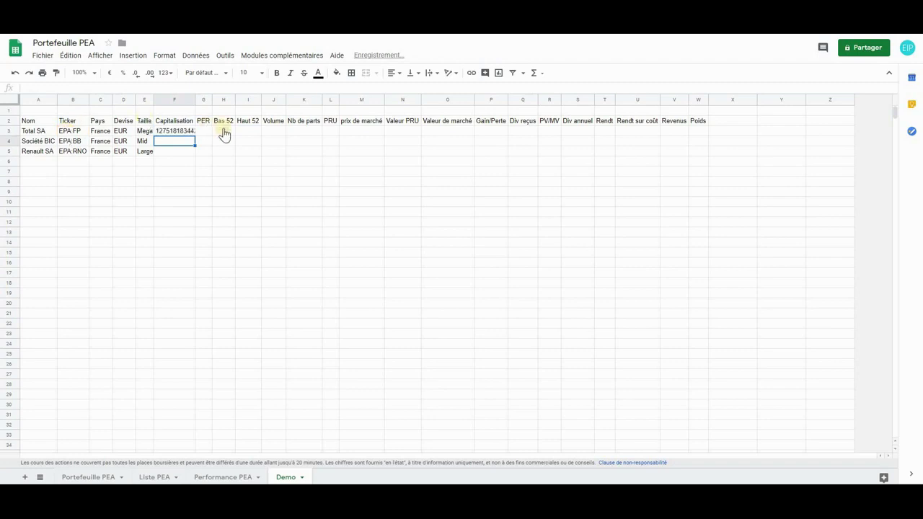
- Widen column F slightly so that Total's full capitalisation figure fits
{"action": "left_click", "coordinate": [187, 133]}
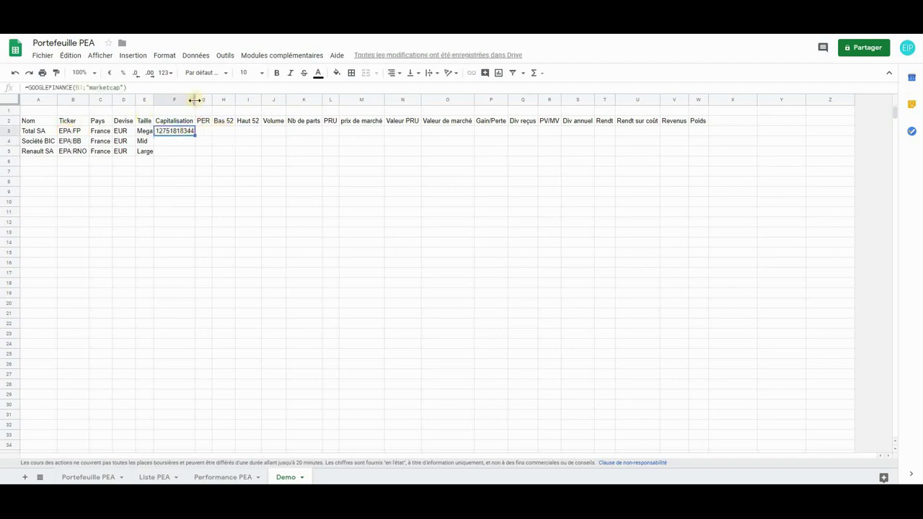
{"action": "left_click_drag", "start_coordinate": [194, 100], "coordinate": [199, 100]}
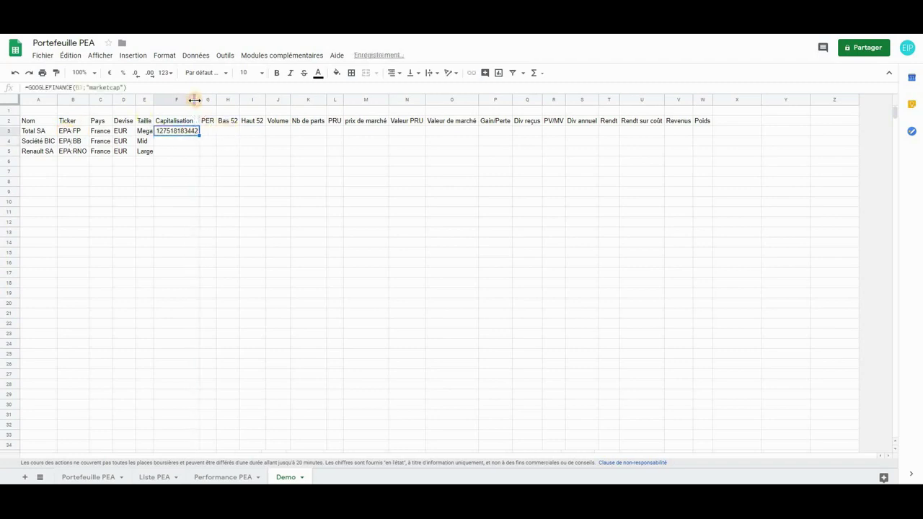
{"action": "left_click", "coordinate": [176, 166]}
{"action": "left_click", "coordinate": [180, 130]}
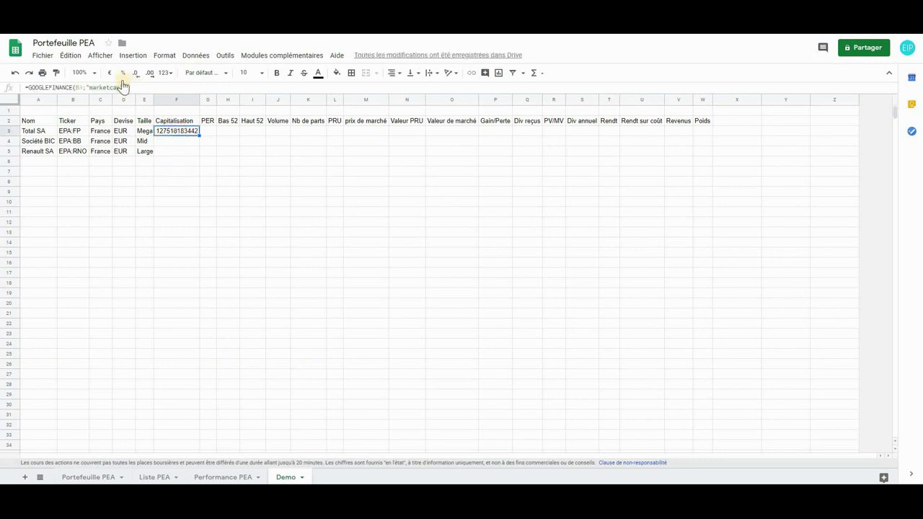
{"action": "left_click", "coordinate": [165, 73]}
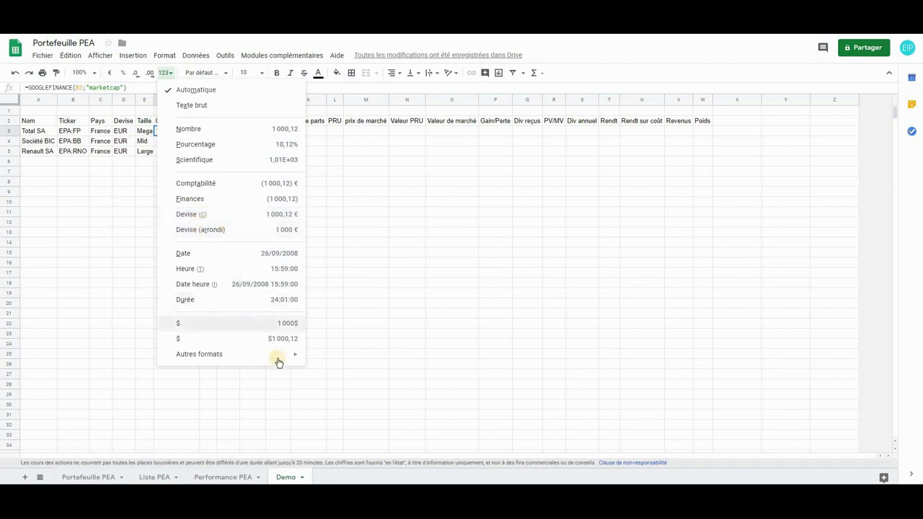
{"action": "mouse_move", "coordinate": [279, 362]}
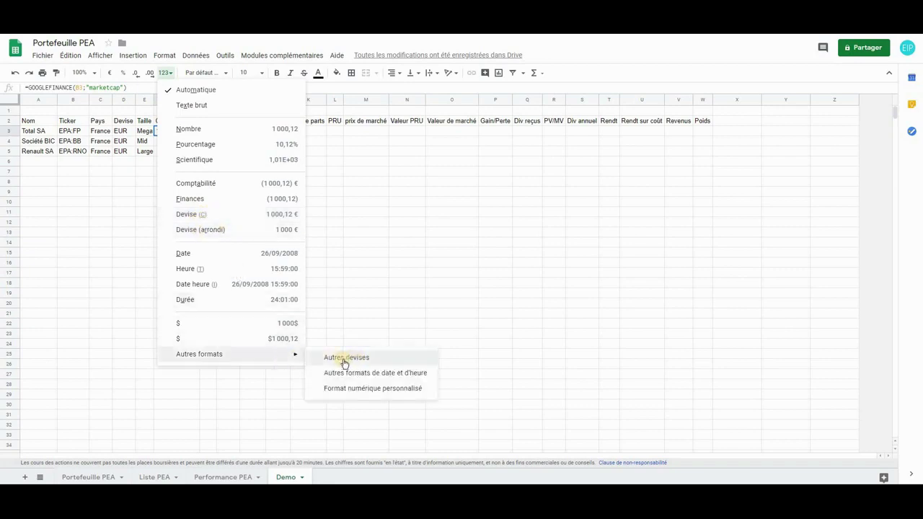
{"action": "left_click", "coordinate": [397, 287]}
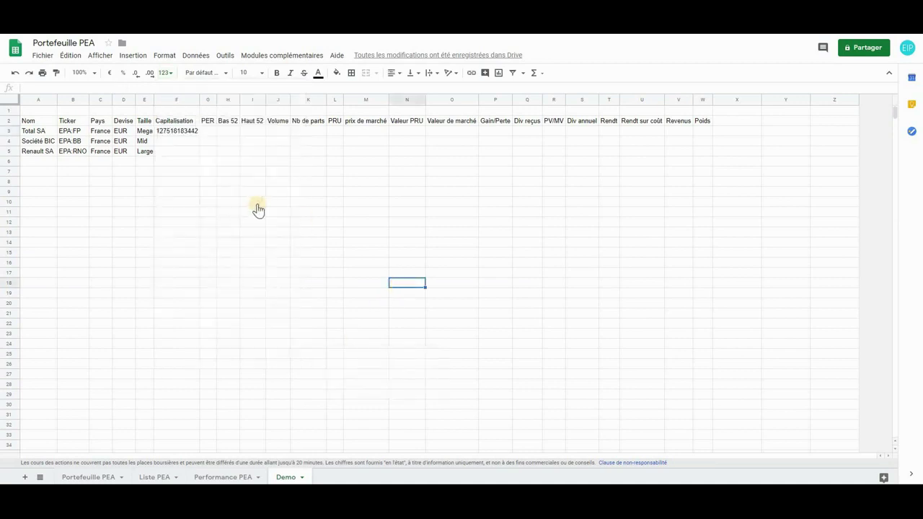
- Format Total's capitalisation in cell F3 as euro currency and auto-fit column F to its contents
{"action": "left_click", "coordinate": [188, 136]}
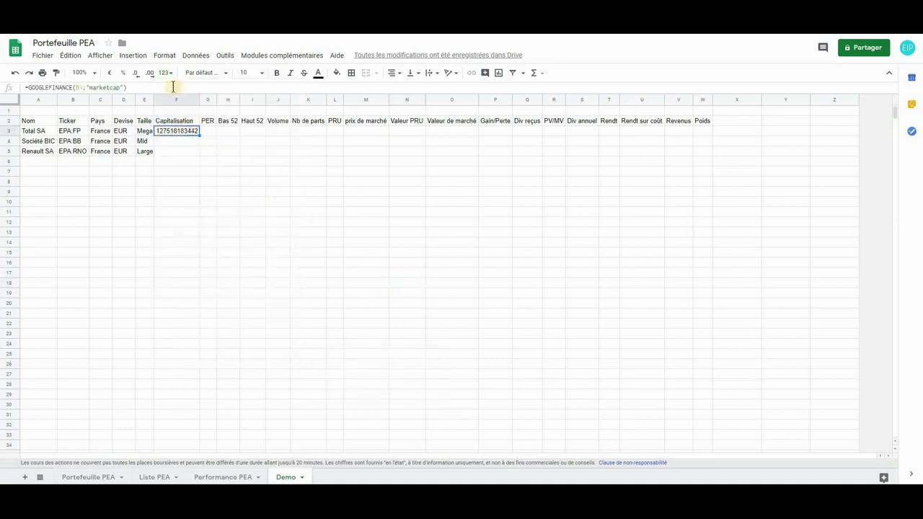
{"action": "left_click", "coordinate": [109, 75]}
{"action": "left_click", "coordinate": [229, 203]}
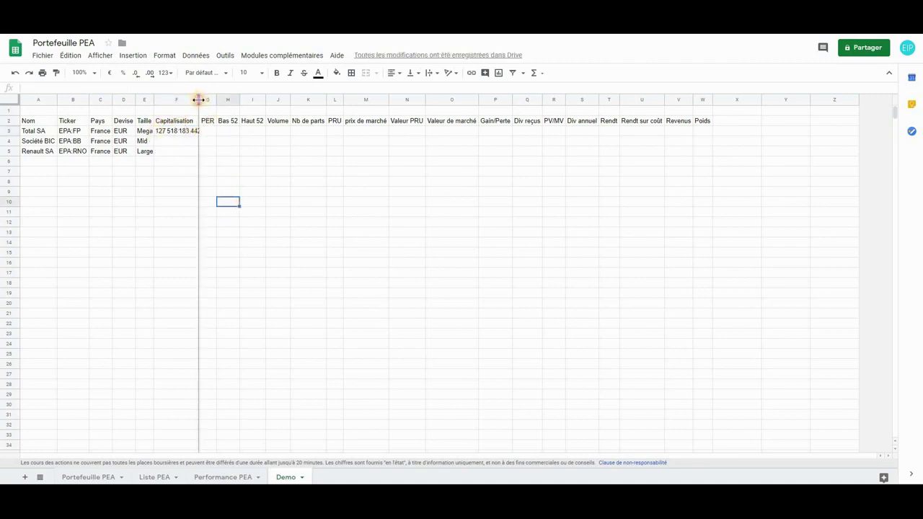
{"action": "double_click", "coordinate": [199, 99]}
{"action": "left_click", "coordinate": [204, 181]}
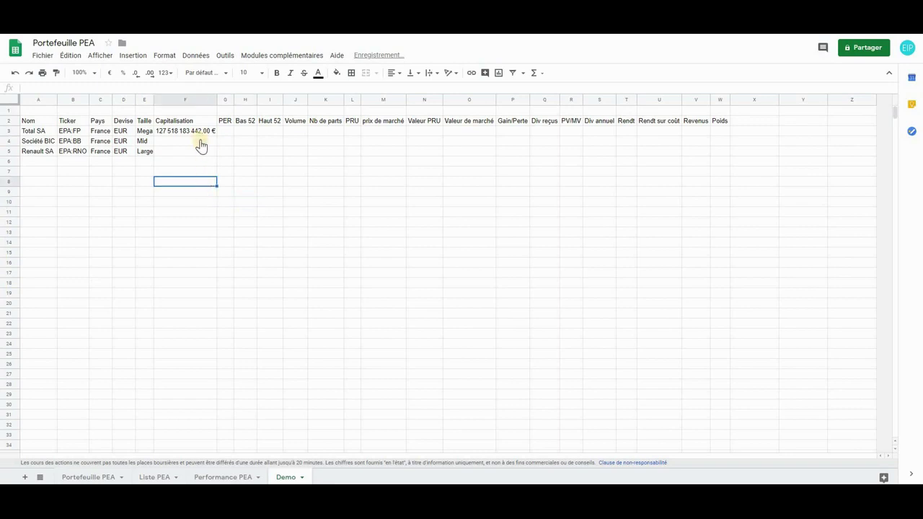
- Fill the capitalisation formula in F3 down to cell F5
{"action": "left_click", "coordinate": [198, 141]}
{"action": "left_click", "coordinate": [206, 131]}
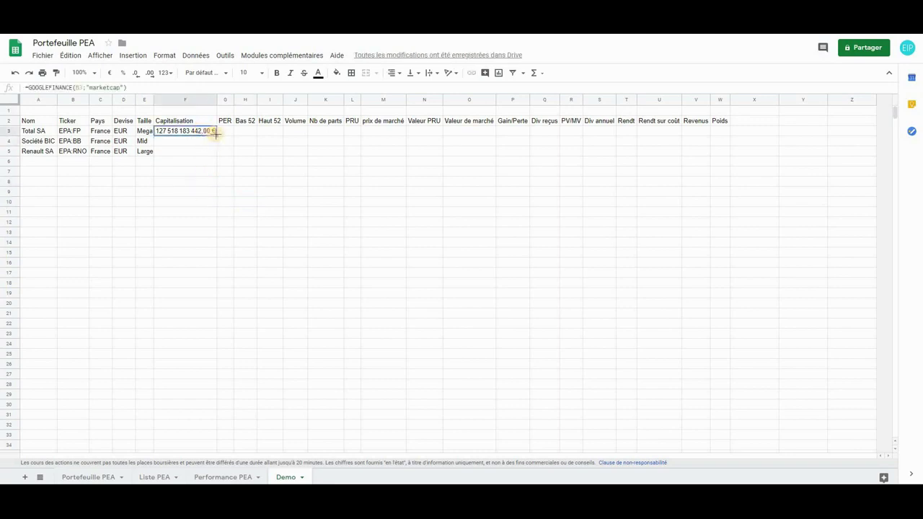
{"action": "left_click_drag", "start_coordinate": [215, 135], "coordinate": [216, 151]}
{"action": "left_click", "coordinate": [170, 173]}
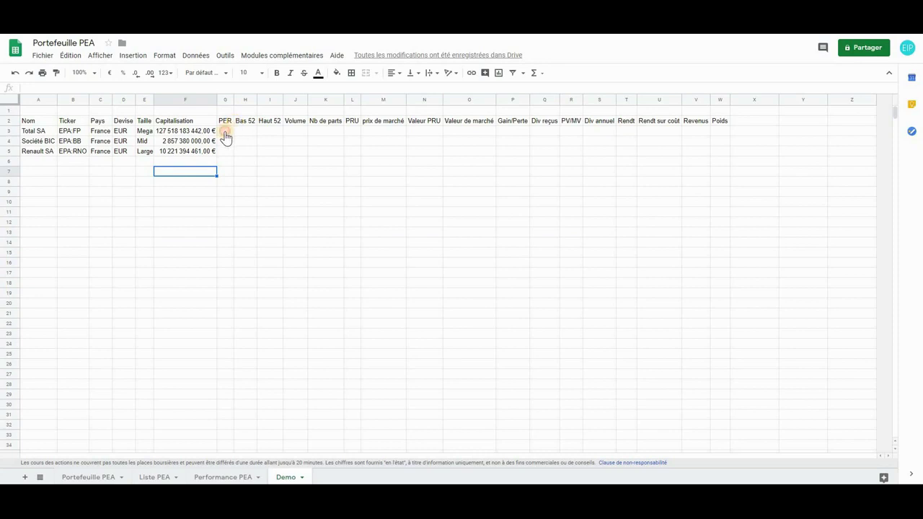
- Enter the formula =GOOGLEFINANCE(B3;"pe") for Total in cell G3 of the PER column
{"action": "left_click", "coordinate": [225, 134]}
{"action": "type", "text": "=google"}
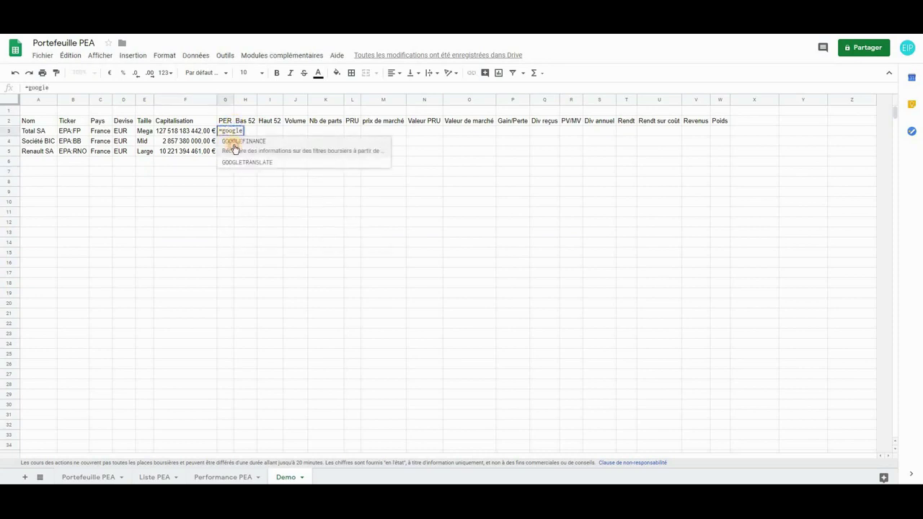
{"action": "left_click", "coordinate": [229, 141]}
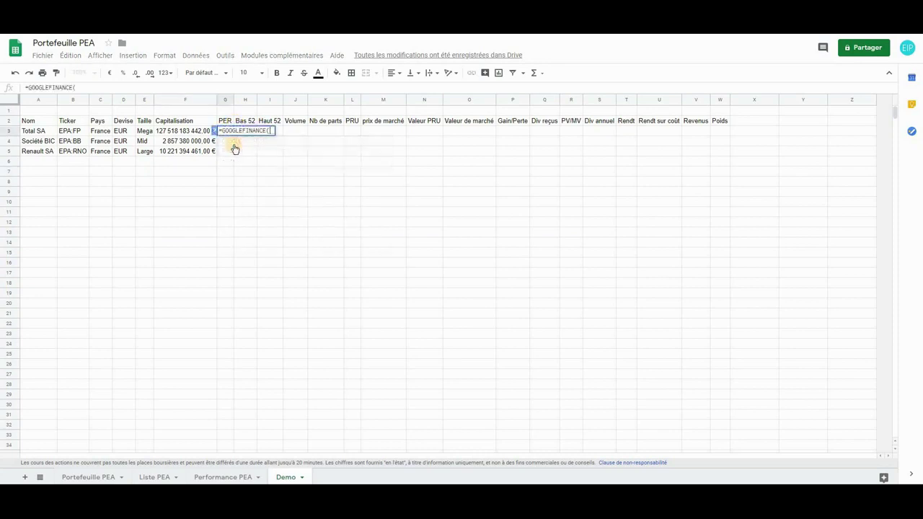
{"action": "left_click", "coordinate": [71, 133]}
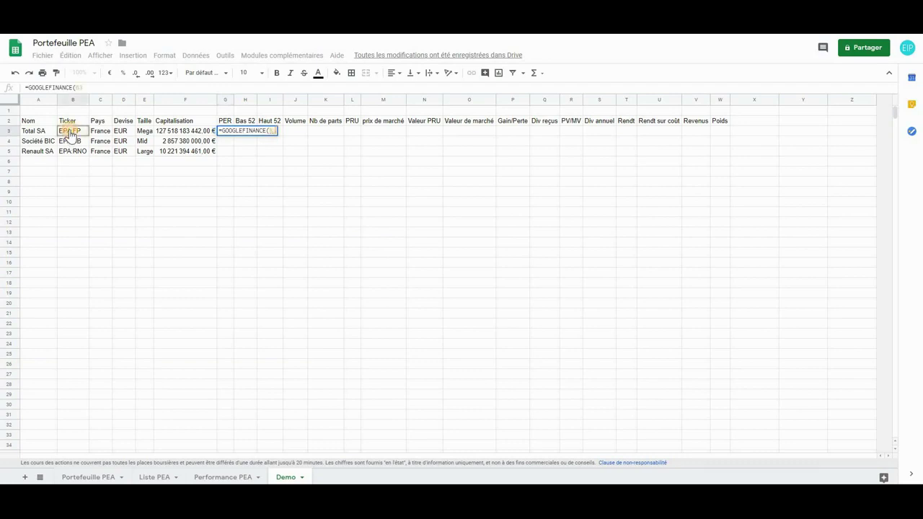
{"action": "type", "text": ";\""}
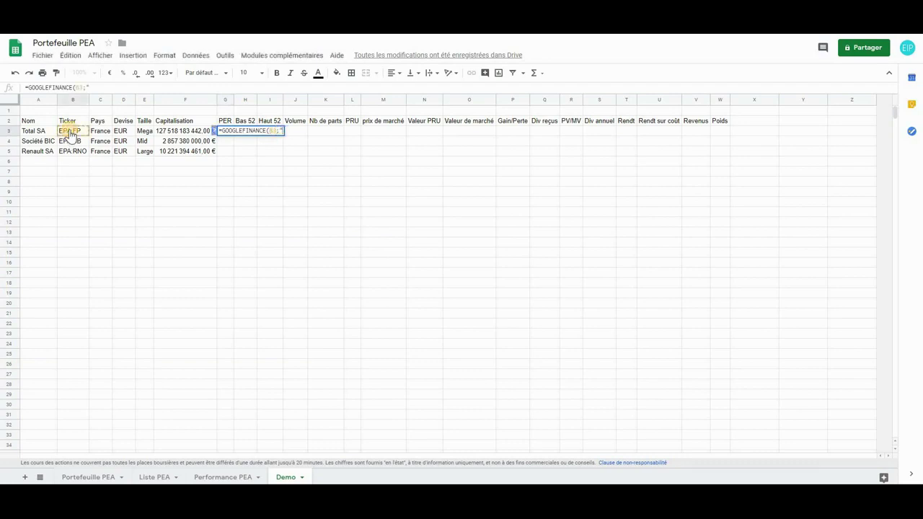
{"action": "type", "text": "pe\")"}
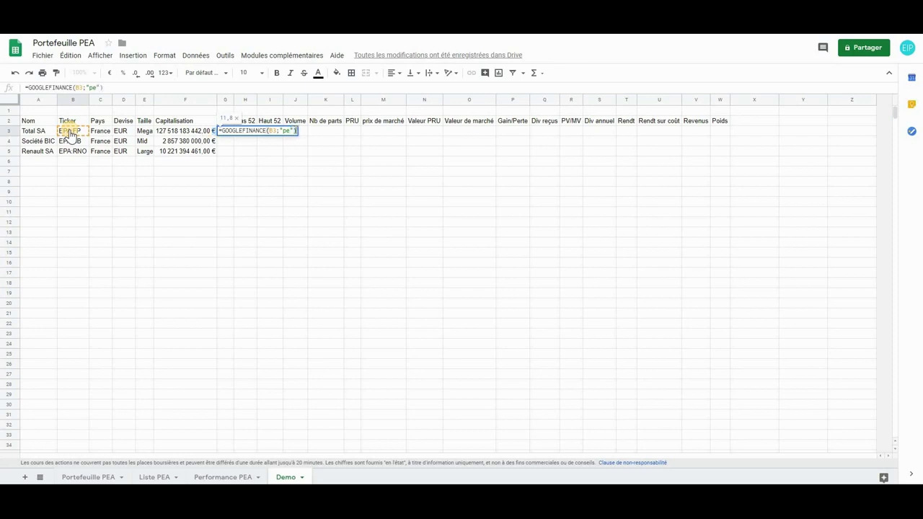
{"action": "key", "text": "Return"}
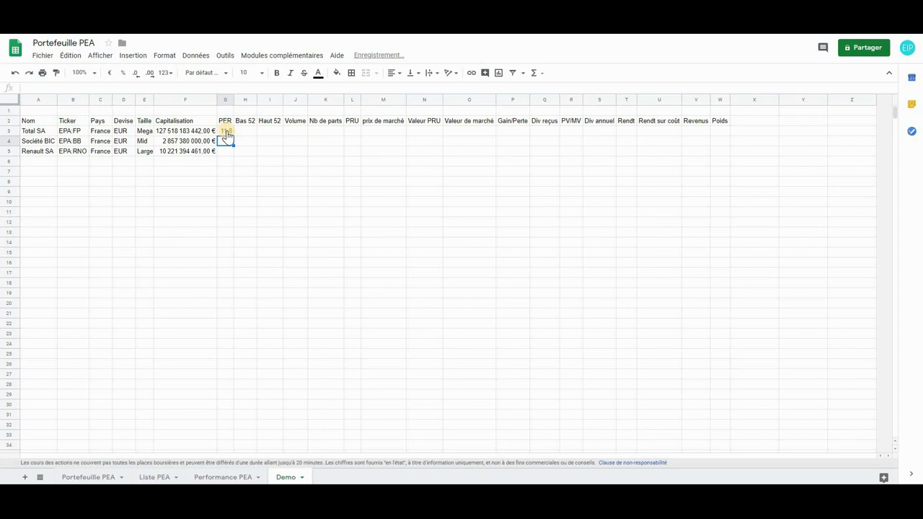
- Fill the PER formula in G3 down to cell G5 and auto-fit the width of column G
{"action": "left_click", "coordinate": [226, 132]}
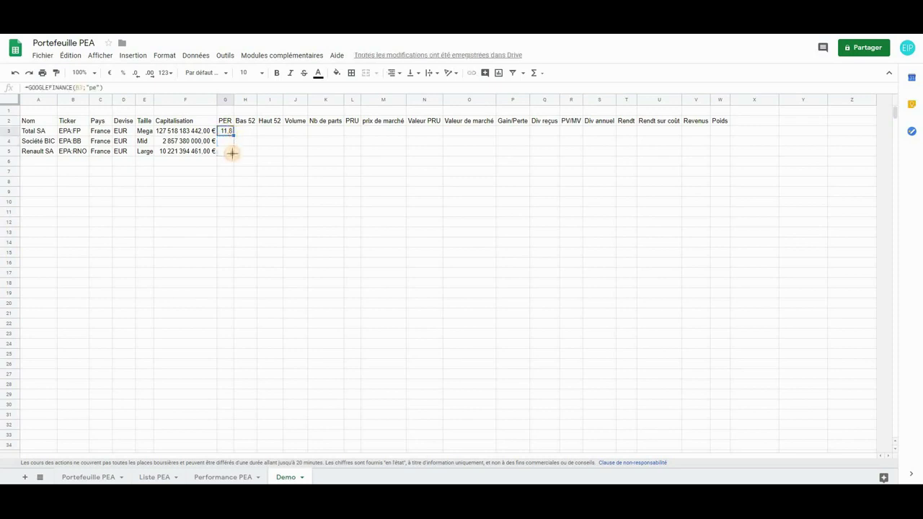
{"action": "left_click_drag", "start_coordinate": [233, 136], "coordinate": [233, 153]}
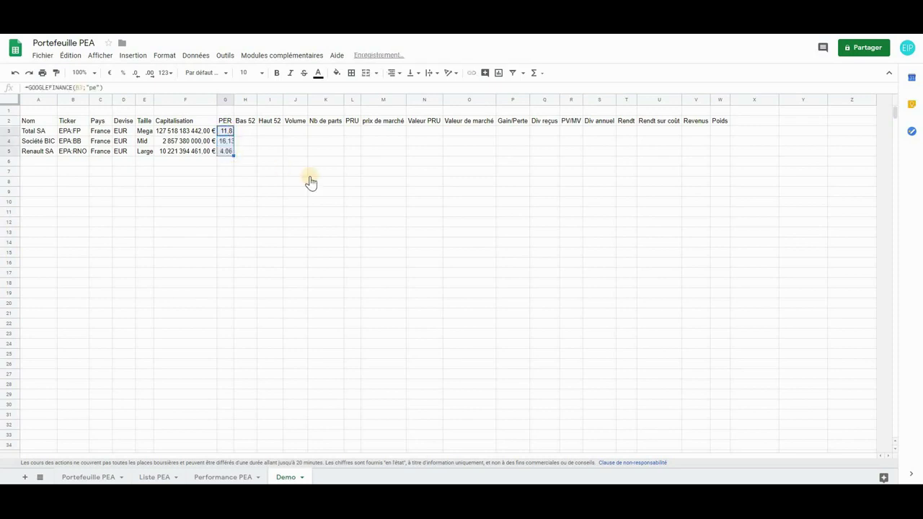
{"action": "double_click", "coordinate": [234, 101]}
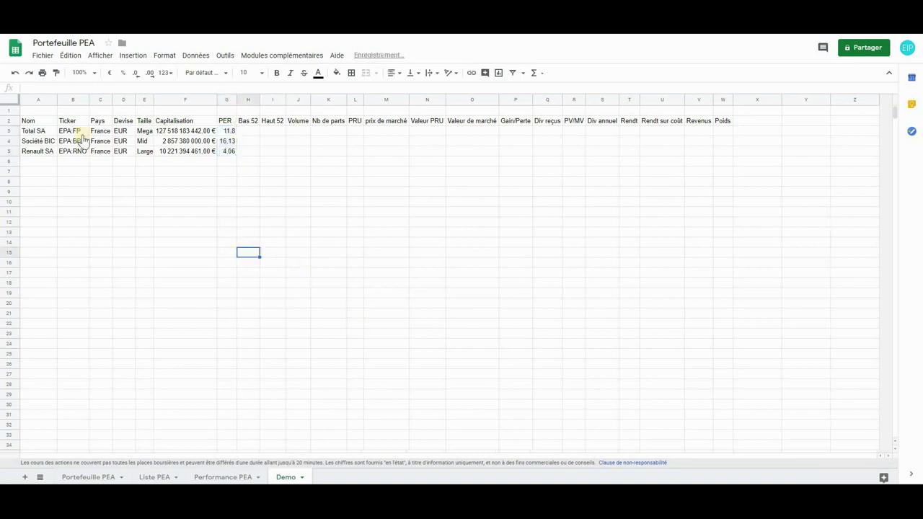
- Enter =GOOGLEFINANCE(B3;"low52") in cell H3 of the Bas 52 column and fill it down to H5
{"action": "left_click", "coordinate": [251, 134]}
{"action": "type", "text": "="}
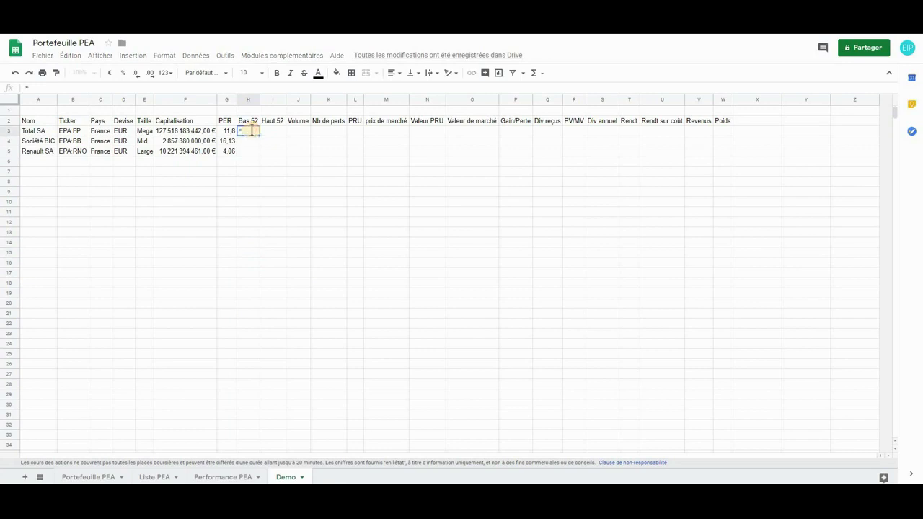
{"action": "type", "text": "google"}
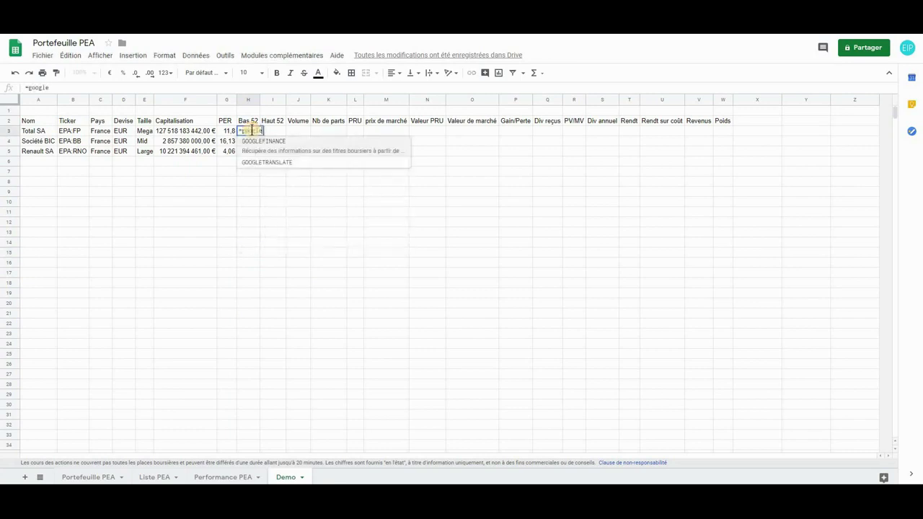
{"action": "left_click", "coordinate": [271, 148]}
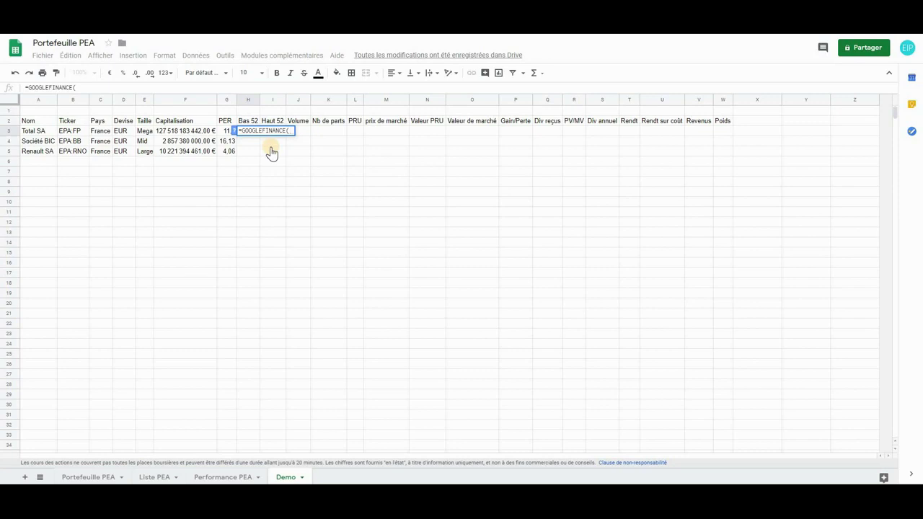
{"action": "left_click", "coordinate": [72, 131]}
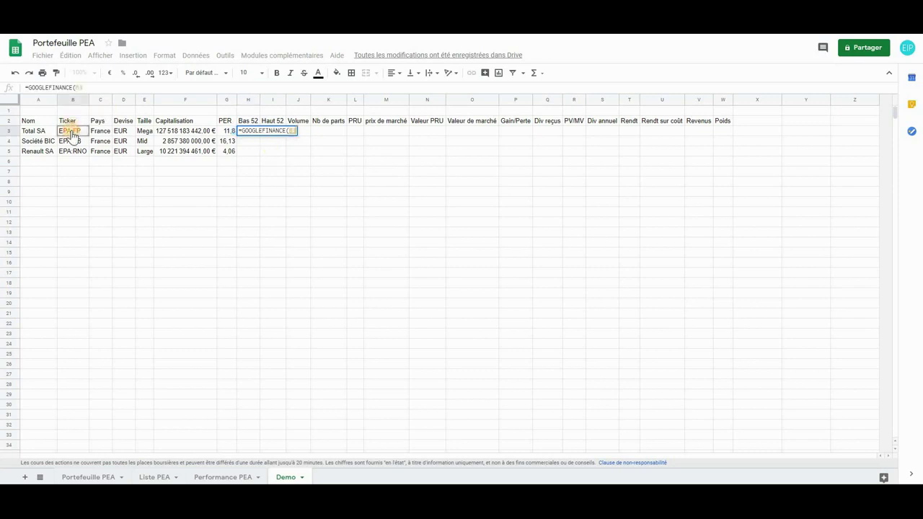
{"action": "type", "text": ";low5"}
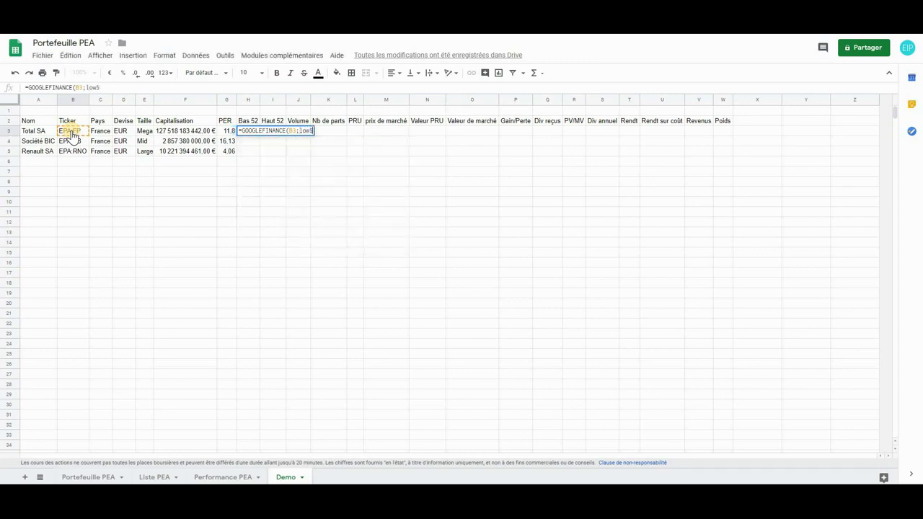
{"action": "type", "text": "2\""}
{"action": "key", "text": "BackSpace"}
{"action": "key", "text": "BackSpace"}
{"action": "key", "text": "BackSpace"}
{"action": "key", "text": "BackSpace"}
{"action": "key", "text": "BackSpace"}
{"action": "key", "text": "BackSpace"}
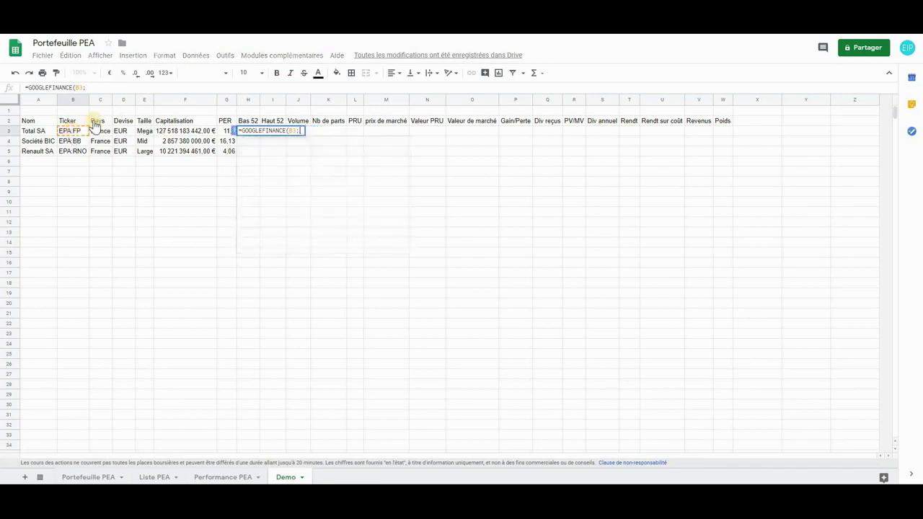
{"action": "type", "text": "\"l"}
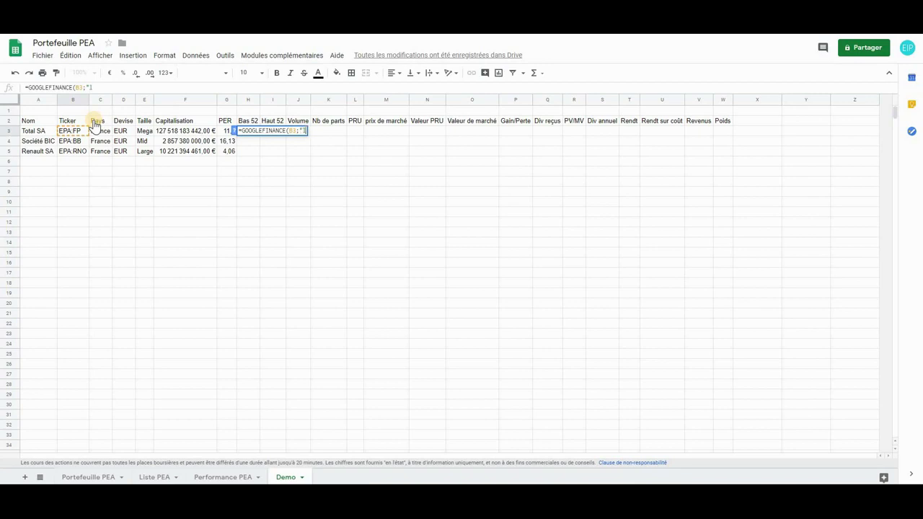
{"action": "type", "text": "ow52"}
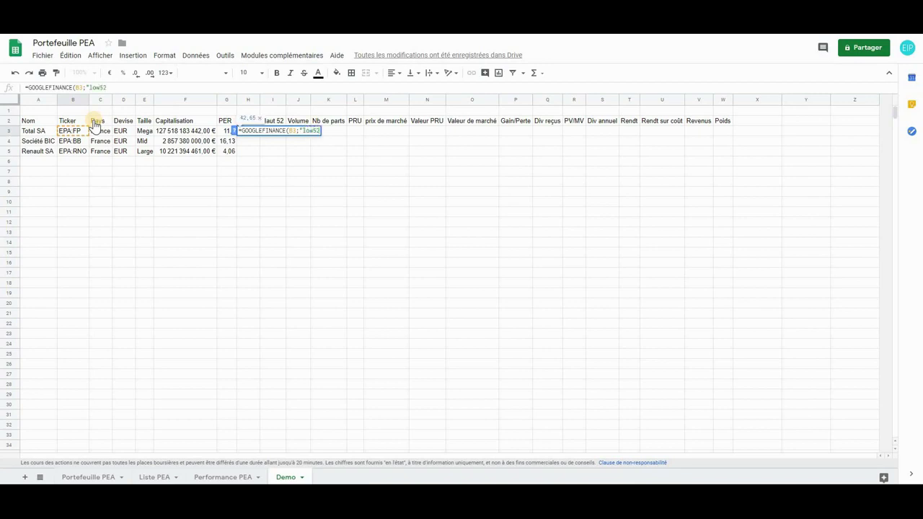
{"action": "type", "text": "\")"}
{"action": "key", "text": "Return"}
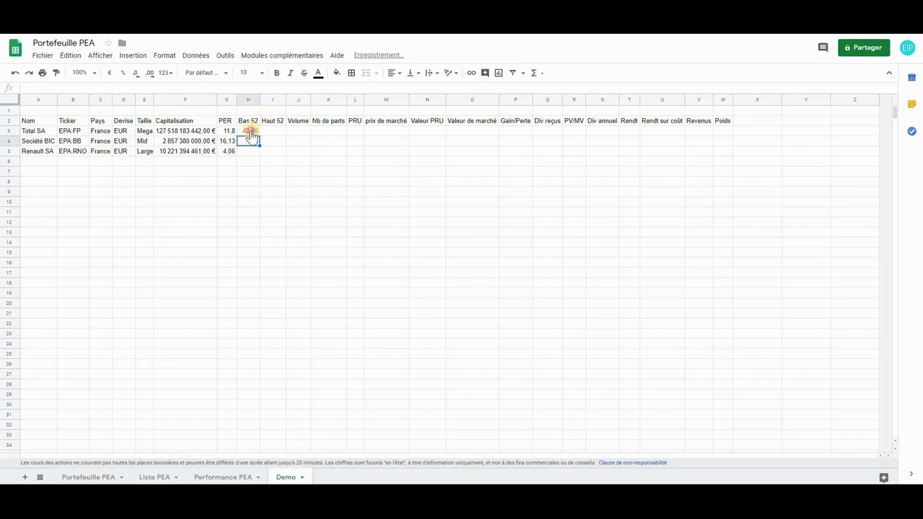
{"action": "left_click", "coordinate": [250, 131]}
{"action": "left_click_drag", "start_coordinate": [258, 134], "coordinate": [258, 153]}
- Enter =GOOGLEFINANCE(B3;"high52") in cell I3 of the Haut 52 column and fill it down to I5
{"action": "left_click", "coordinate": [272, 133]}
{"action": "type", "text": "="}
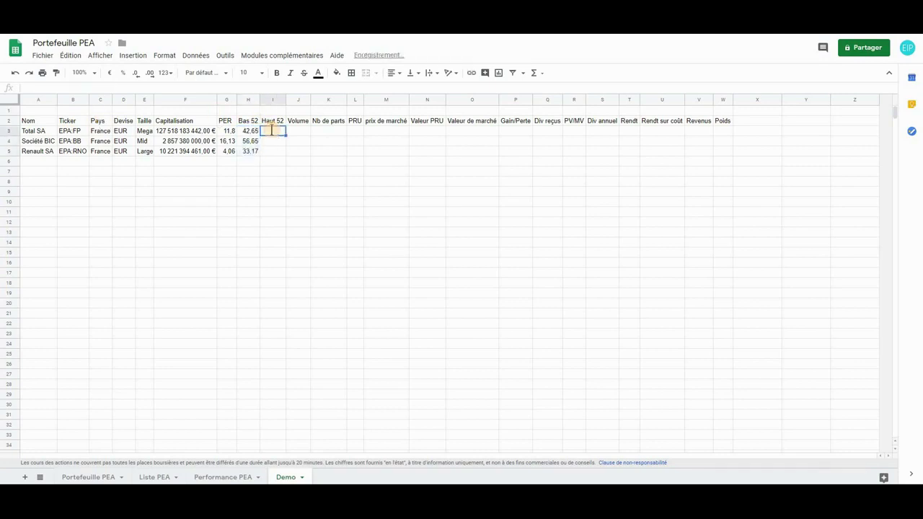
{"action": "type", "text": "google"}
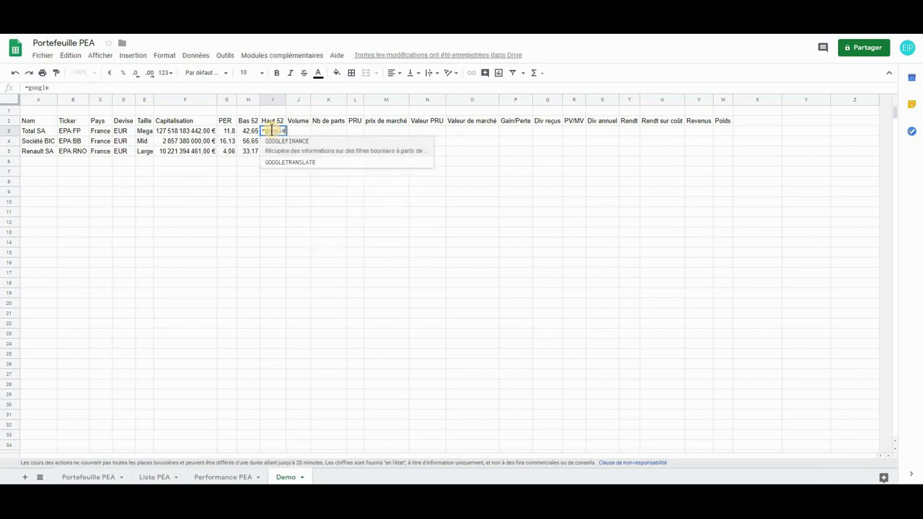
{"action": "left_click", "coordinate": [279, 142]}
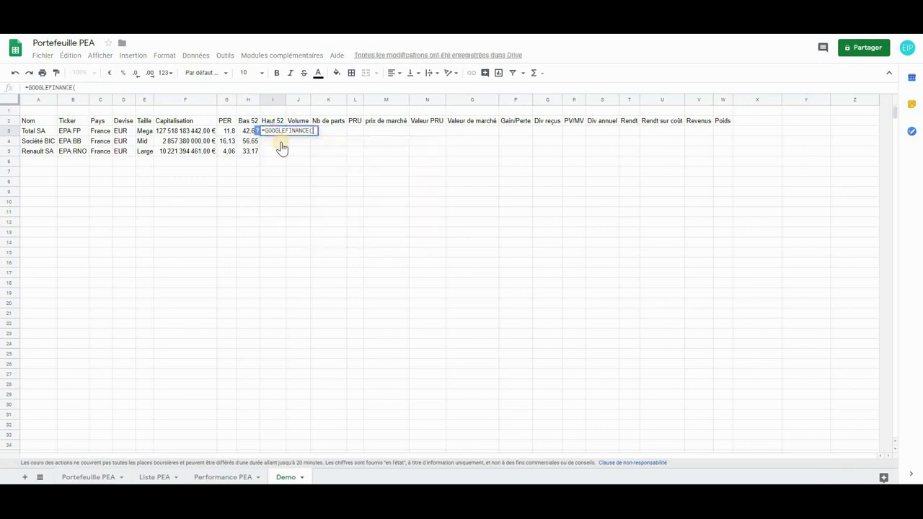
{"action": "type", "text": "("}
{"action": "key", "text": "BackSpace"}
{"action": "left_click", "coordinate": [81, 132]}
{"action": "type", "text": ";"}
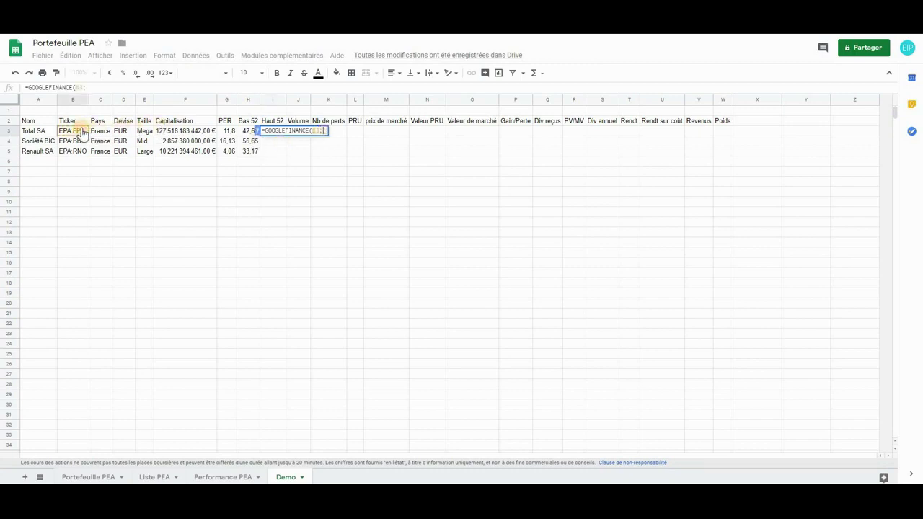
{"action": "type", "text": "\""}
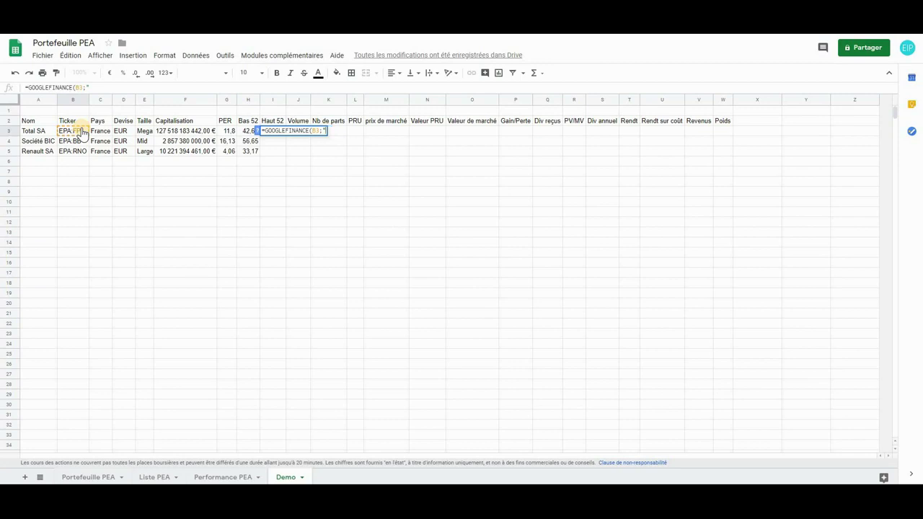
{"action": "type", "text": "high52\")"}
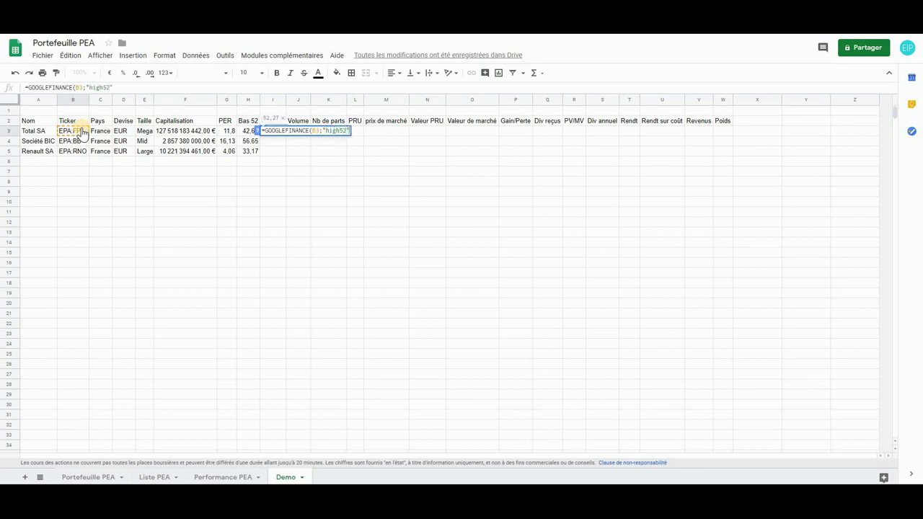
{"action": "key", "text": "Return"}
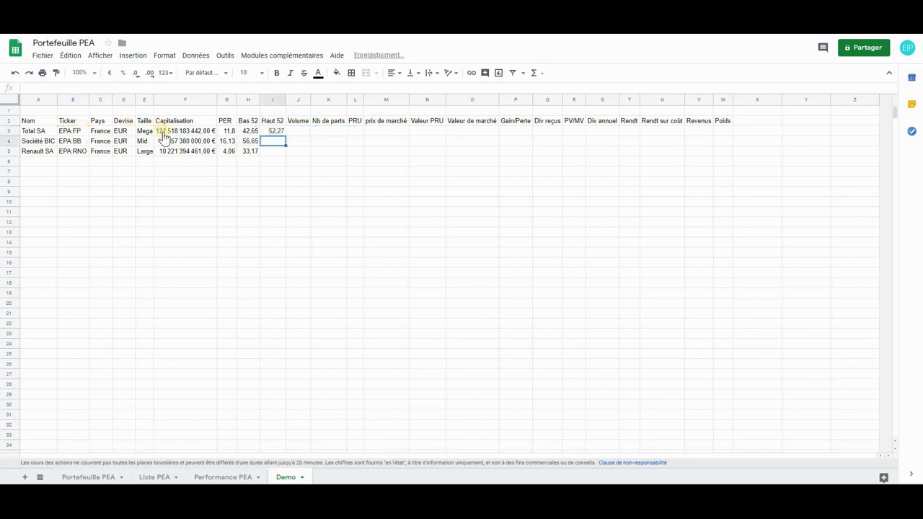
{"action": "left_click", "coordinate": [279, 134]}
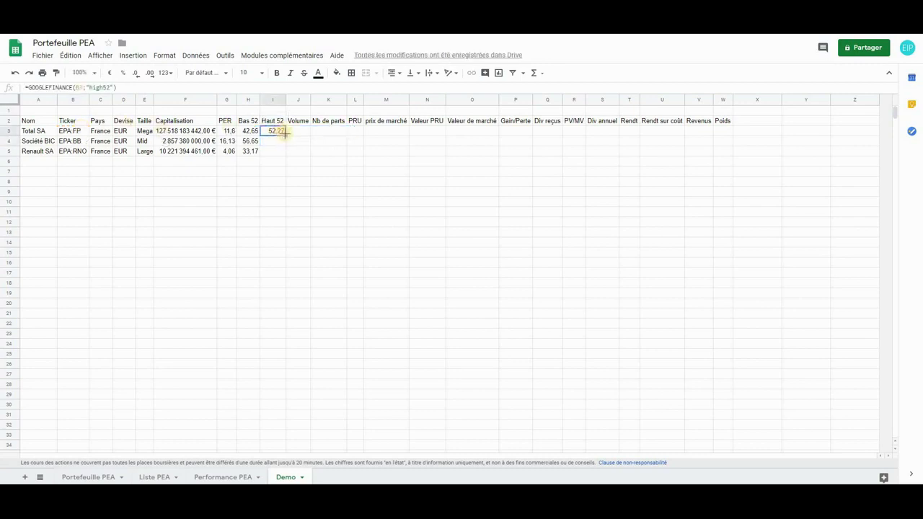
{"action": "left_click_drag", "start_coordinate": [285, 136], "coordinate": [285, 153]}
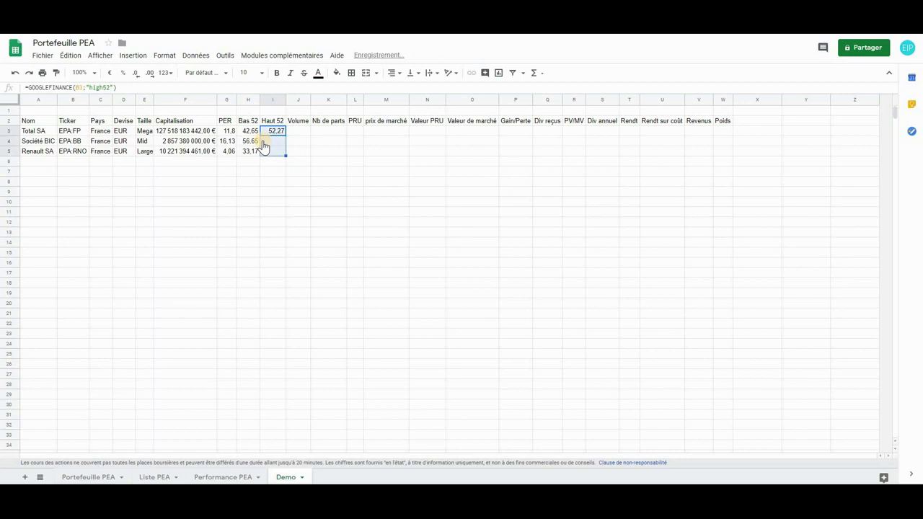
- Format the Bas 52 and Haut 52 values in H3:I5 as euro currency
{"action": "left_click", "coordinate": [248, 131]}
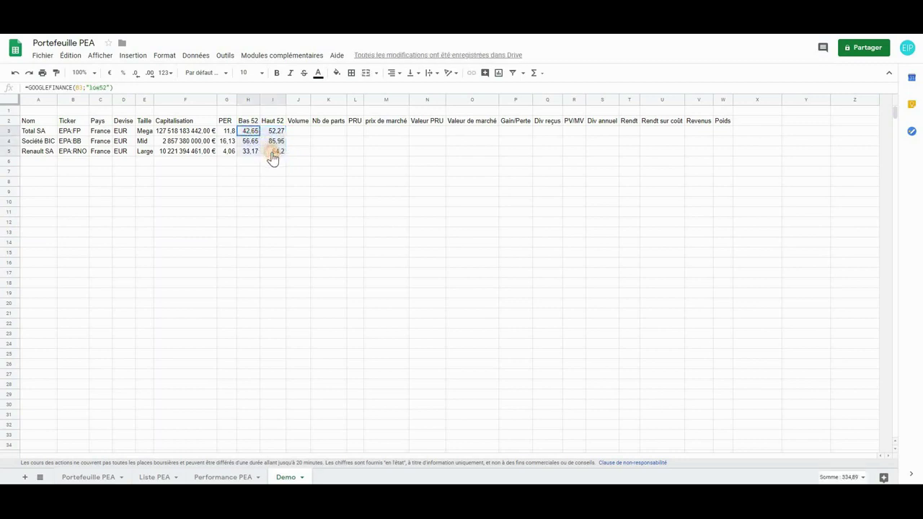
{"action": "left_click", "coordinate": [272, 153], "text": "shift"}
{"action": "left_click", "coordinate": [109, 72]}
{"action": "left_click", "coordinate": [295, 174]}
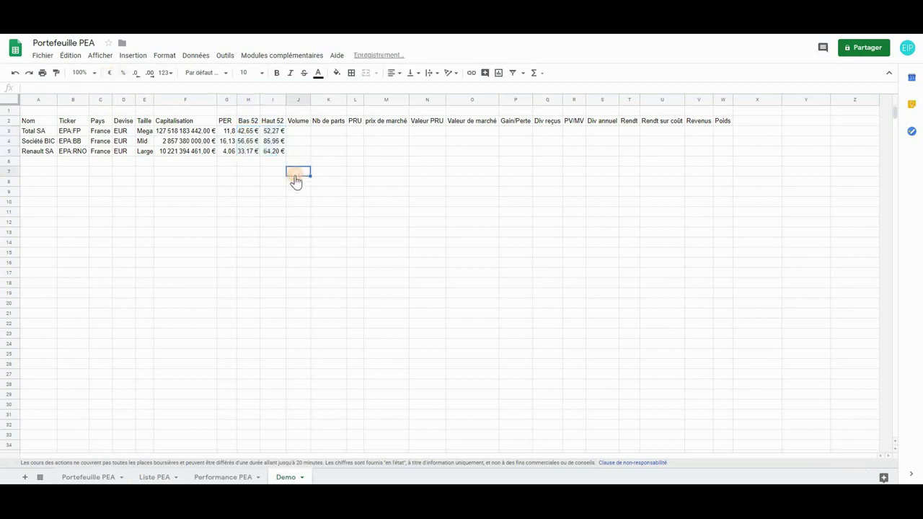
- Enter the formula =GOOGLEFINANCE(B3;"volume") for Total in cell J3 of the Volume column
{"action": "left_click", "coordinate": [298, 135]}
{"action": "type", "text": "="}
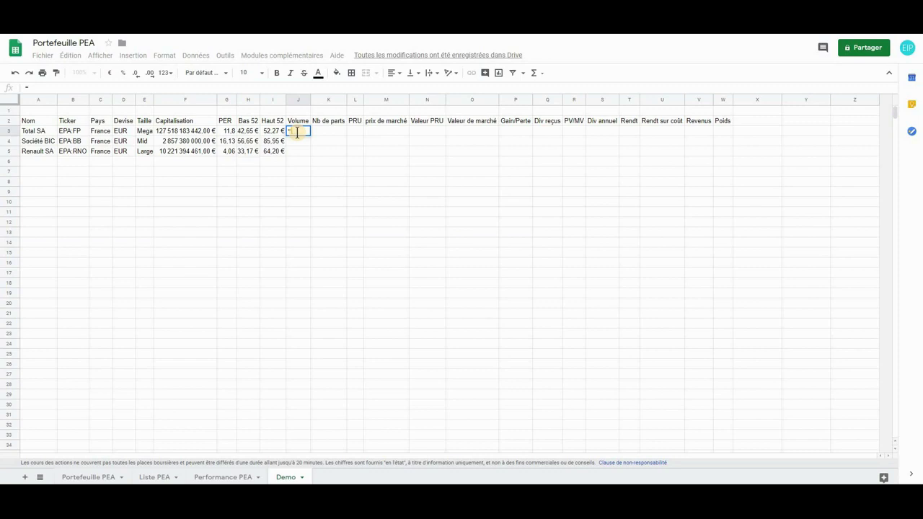
{"action": "type", "text": "google"}
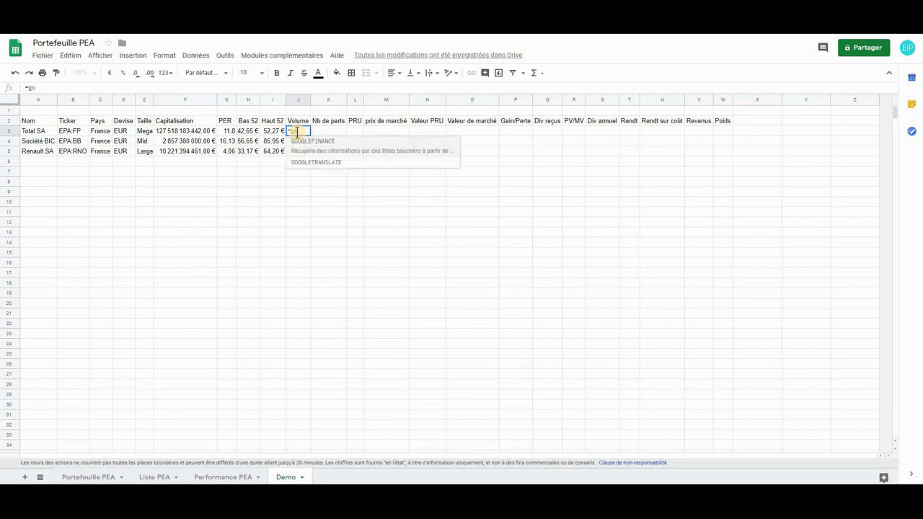
{"action": "left_click", "coordinate": [317, 152]}
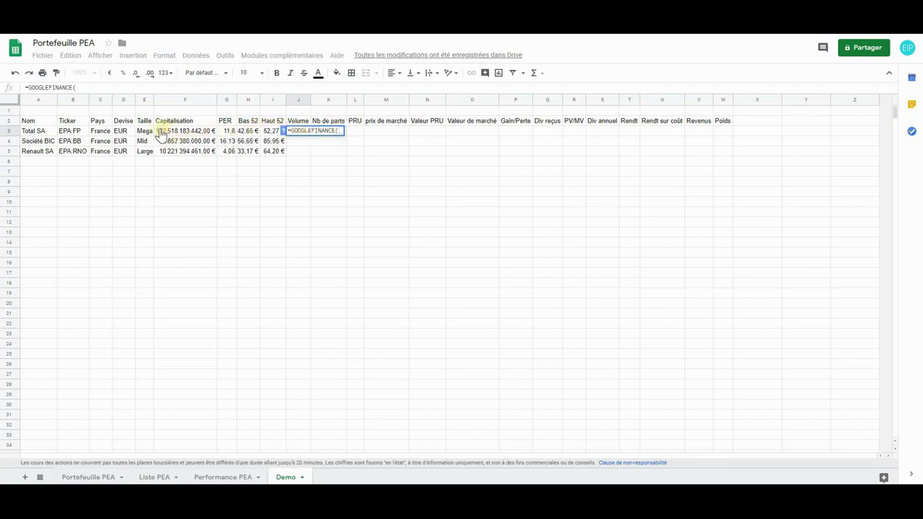
{"action": "left_click", "coordinate": [72, 133]}
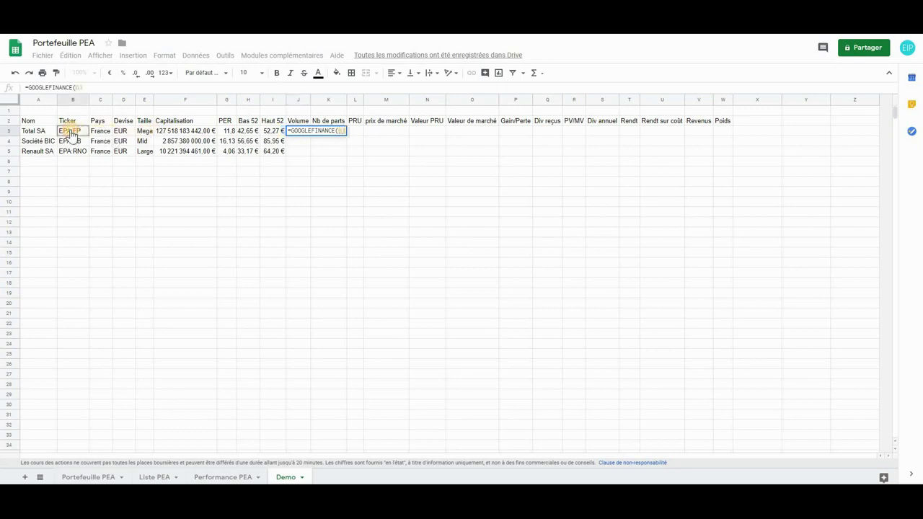
{"action": "type", "text": ";\"vo"}
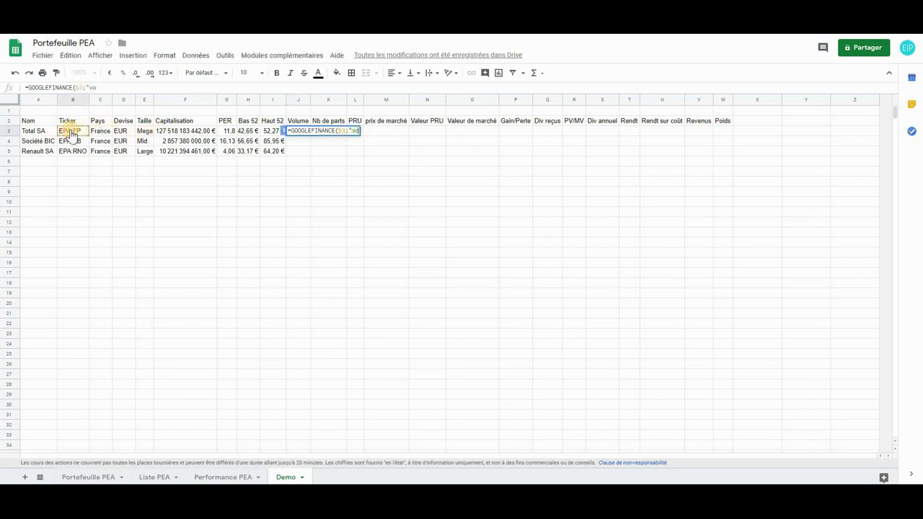
{"action": "type", "text": "lume\""}
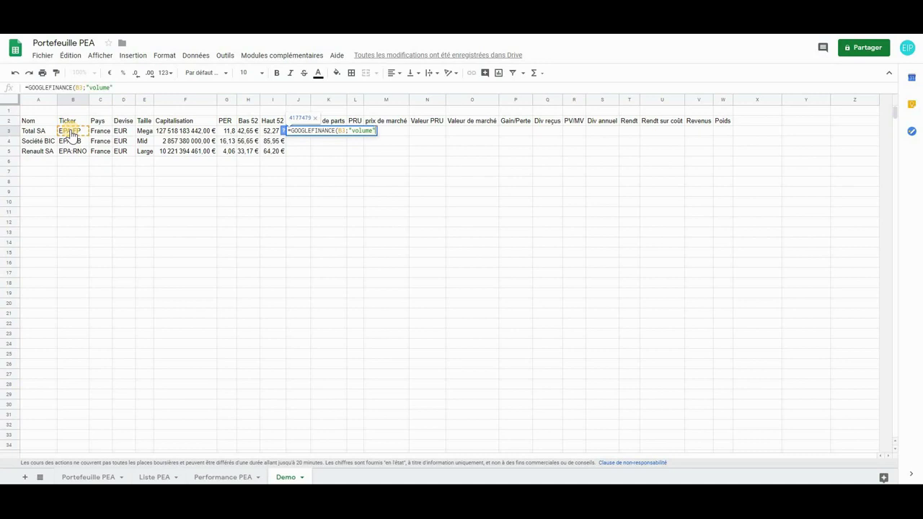
{"action": "key", "text": "Return"}
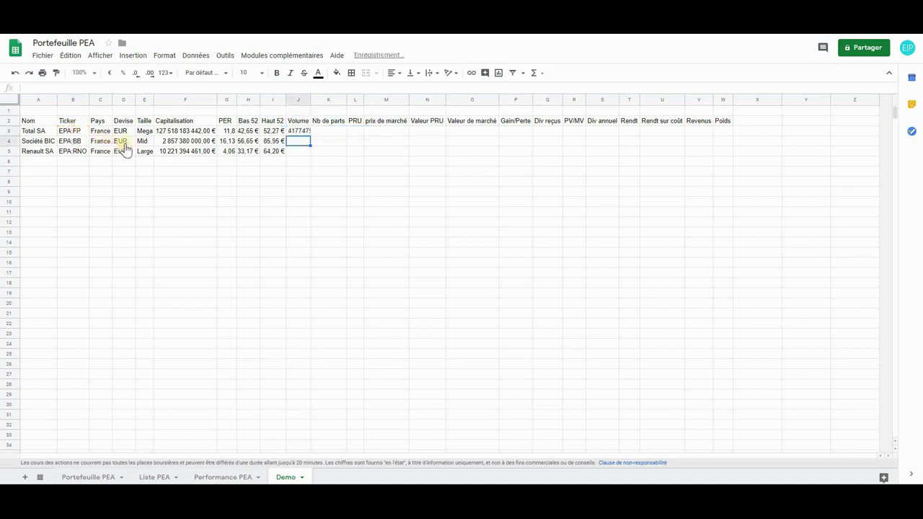
- Auto-fit the width of column J and fill the volume formula in J3 down to cell J5
{"action": "double_click", "coordinate": [310, 96]}
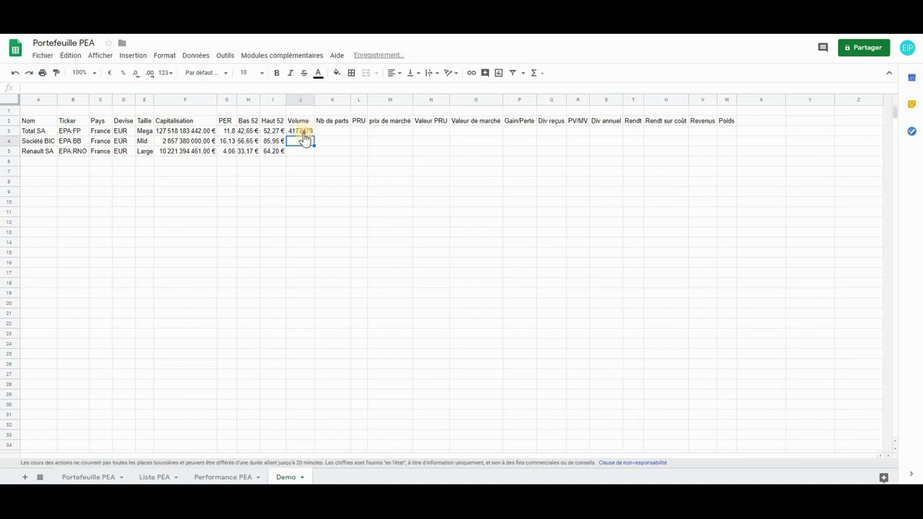
{"action": "left_click", "coordinate": [304, 134]}
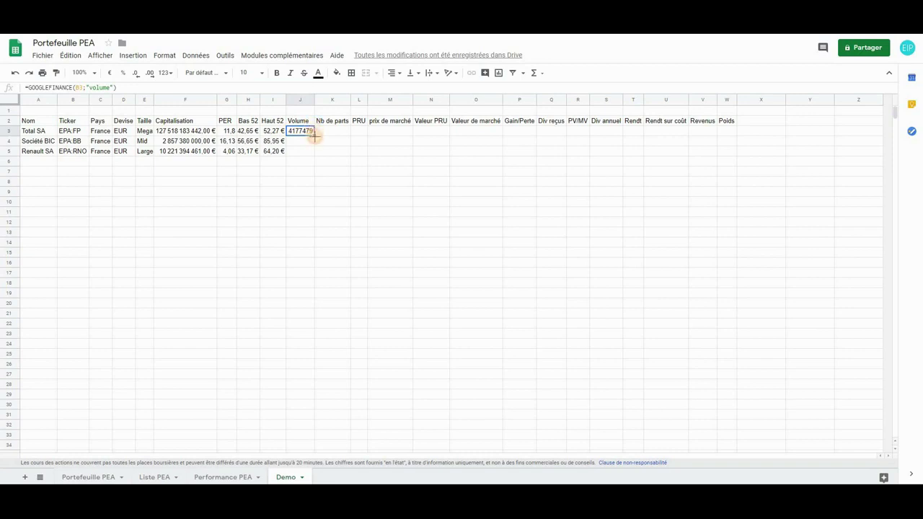
{"action": "left_click_drag", "start_coordinate": [314, 137], "coordinate": [315, 158]}
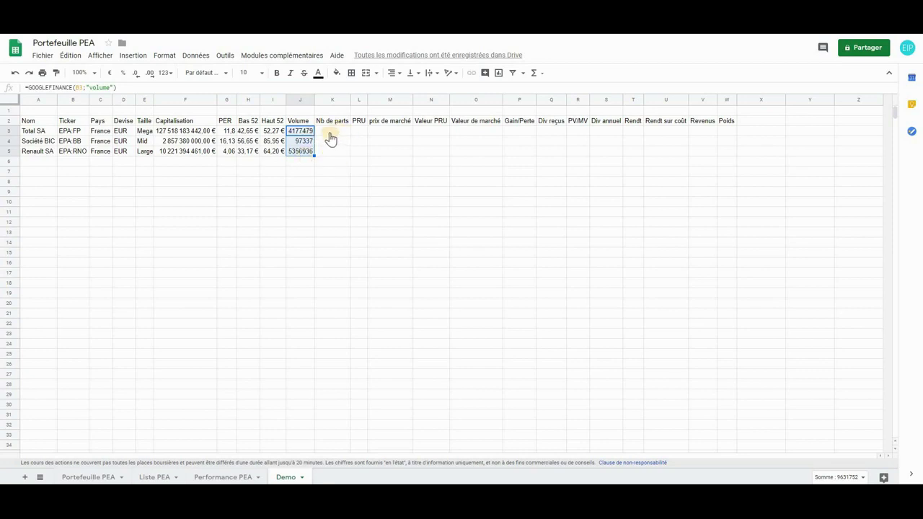
- Enter the share counts in the Nb de parts column: 34 for Total, 5 for BIC and 14 for Renault
{"action": "left_click", "coordinate": [331, 133]}
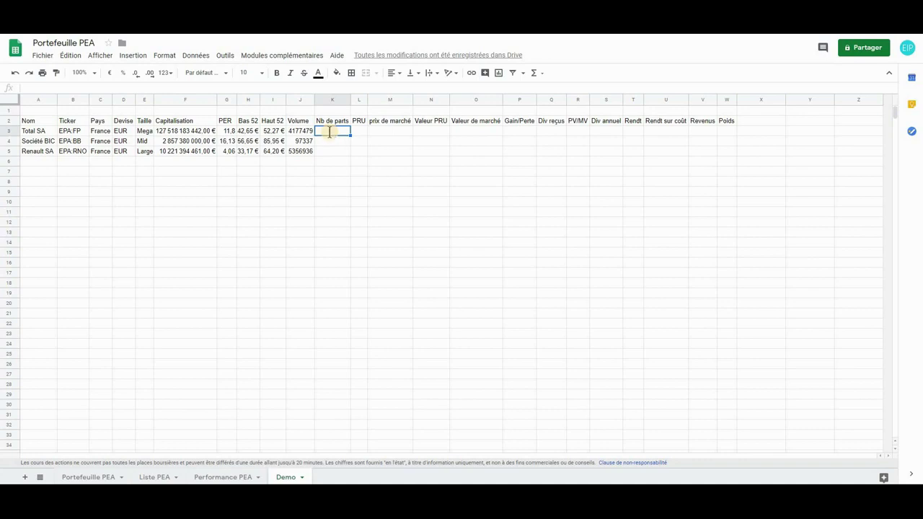
{"action": "type", "text": "34"}
{"action": "key", "text": "Return"}
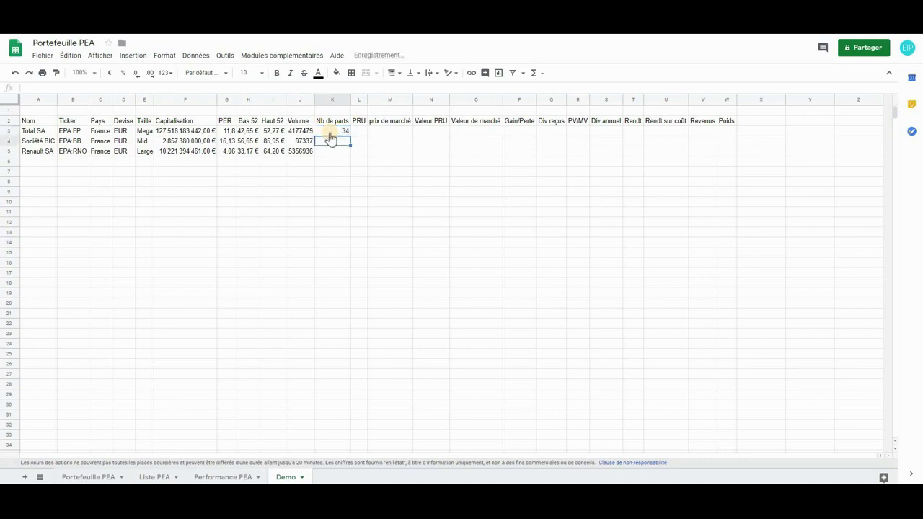
{"action": "type", "text": "5"}
{"action": "key", "text": "Return"}
{"action": "type", "text": "14"}
{"action": "key", "text": "Tab"}
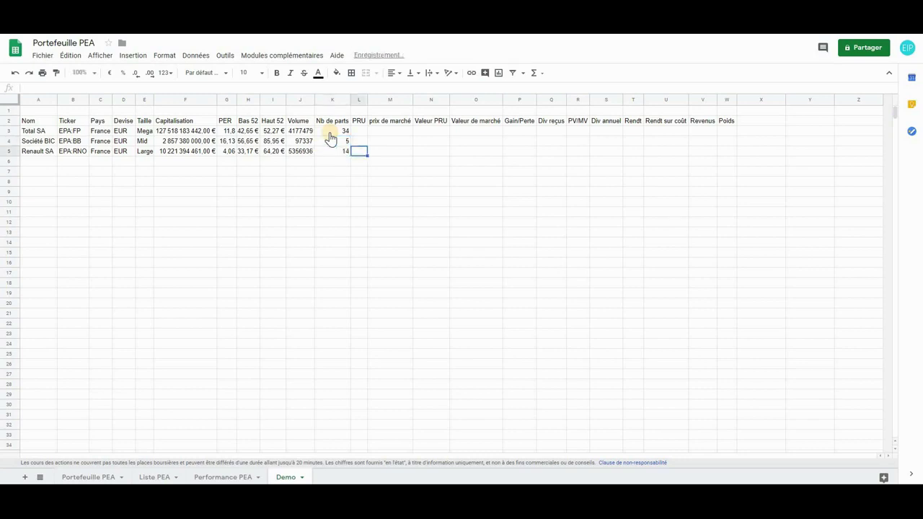
- Enter 44,97 as Total's PRU in cell L3
{"action": "left_click", "coordinate": [358, 133]}
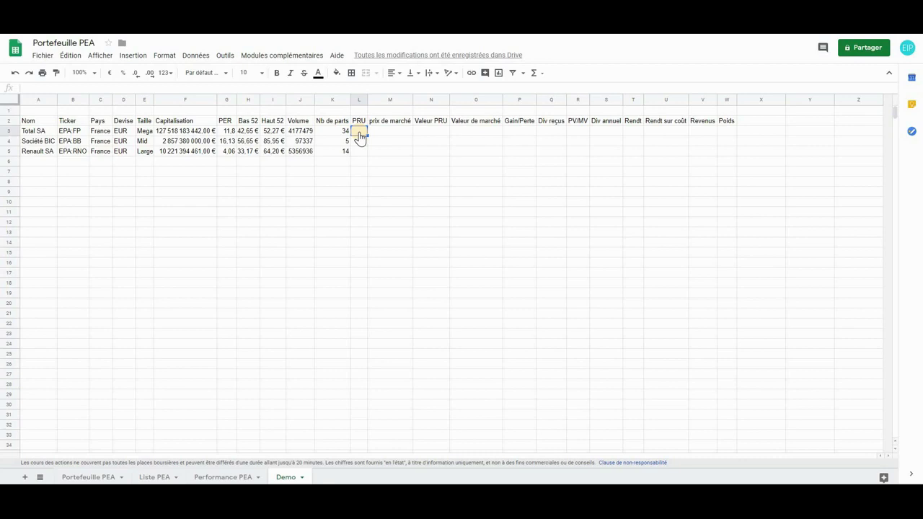
{"action": "type", "text": "44,97"}
{"action": "key", "text": "Tab"}
{"action": "left_click", "coordinate": [380, 152]}
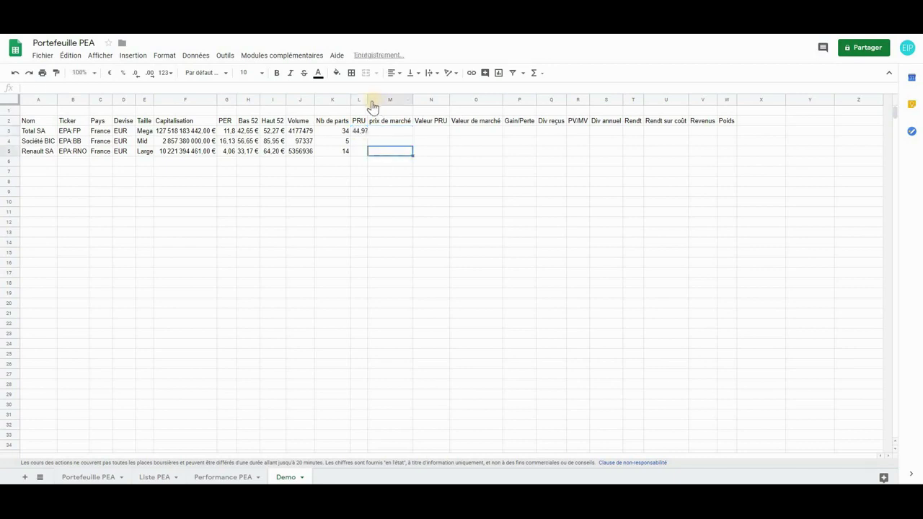
- Widen column L slightly and enter the PRU values 59,98€ for BIC and 36,91€ for Renault
{"action": "left_click_drag", "start_coordinate": [367, 100], "coordinate": [373, 100]}
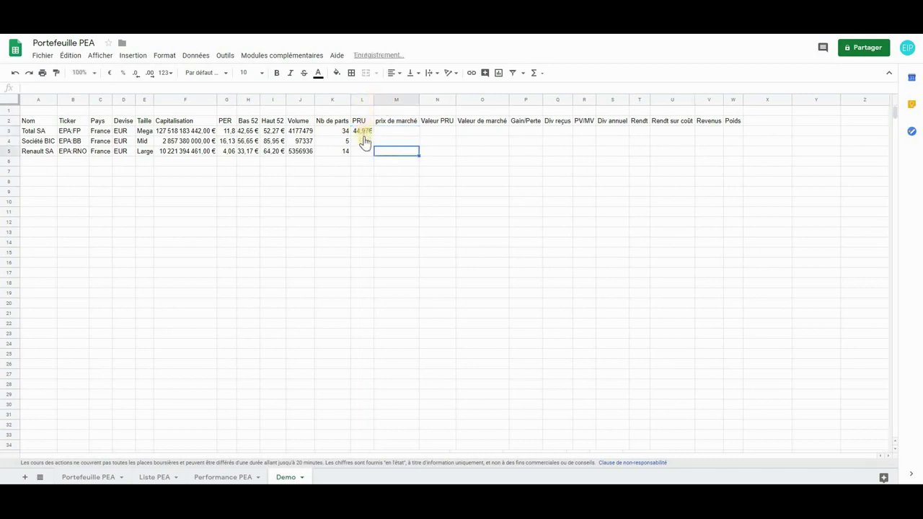
{"action": "left_click", "coordinate": [365, 142]}
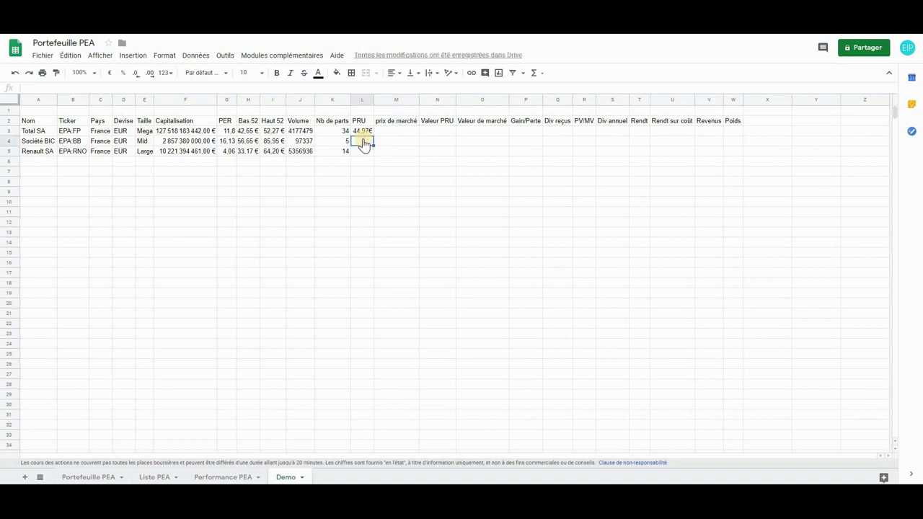
{"action": "type", "text": "59,98€"}
{"action": "left_click", "coordinate": [362, 154]}
{"action": "type", "text": "36,91€"}
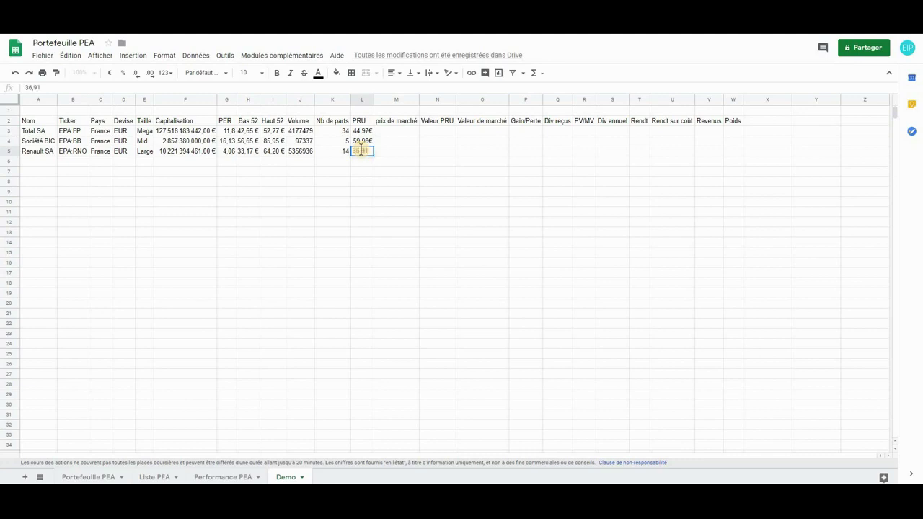
{"action": "left_click", "coordinate": [359, 183]}
- Enter the formula =GOOGLEFINANCE(B3;"price") for Total in cell M3 of the prix de marché column
{"action": "left_click", "coordinate": [405, 136]}
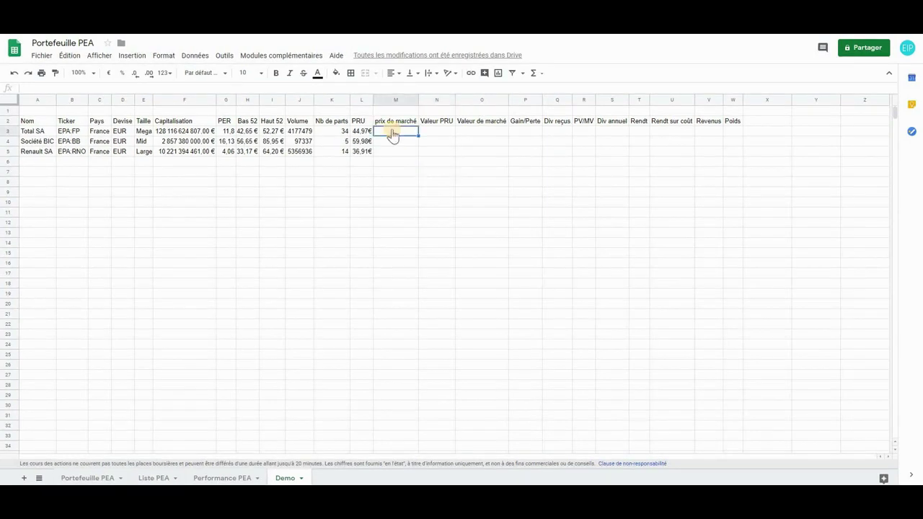
{"action": "type", "text": "="}
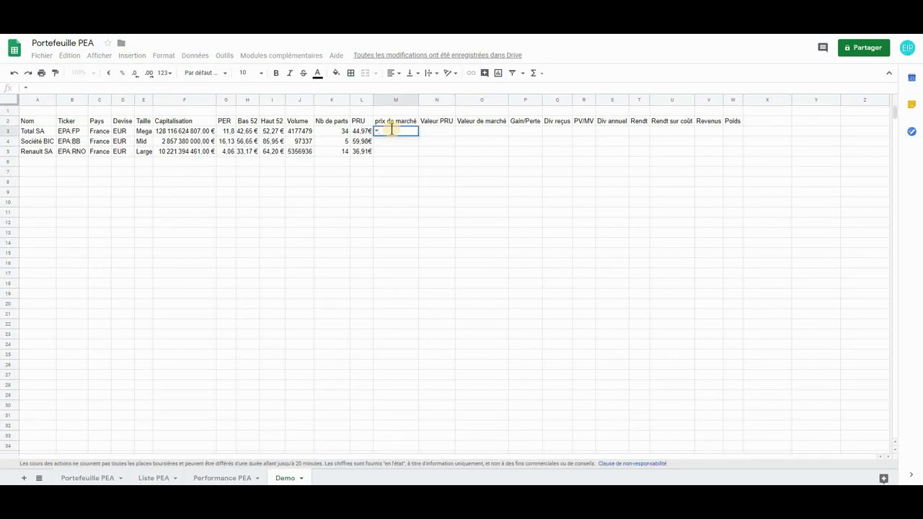
{"action": "type", "text": "GOOGL"}
{"action": "left_click", "coordinate": [399, 146]}
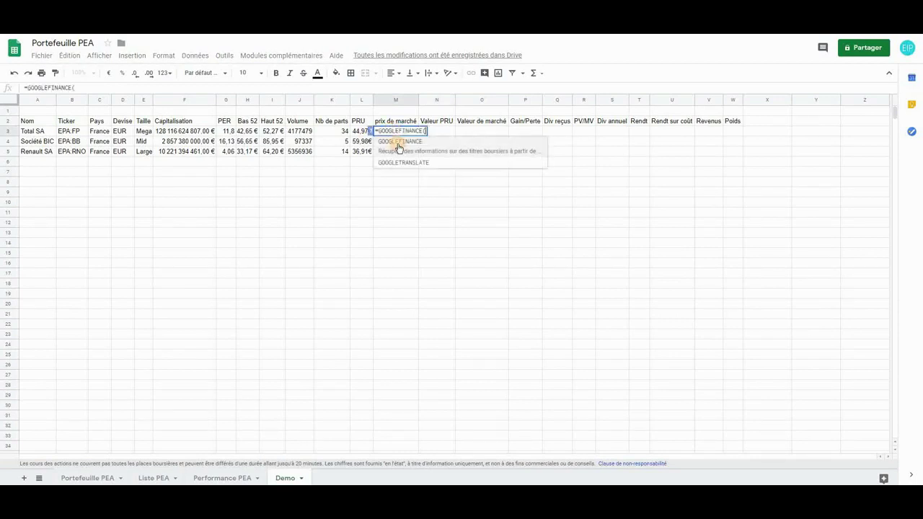
{"action": "left_click", "coordinate": [73, 134]}
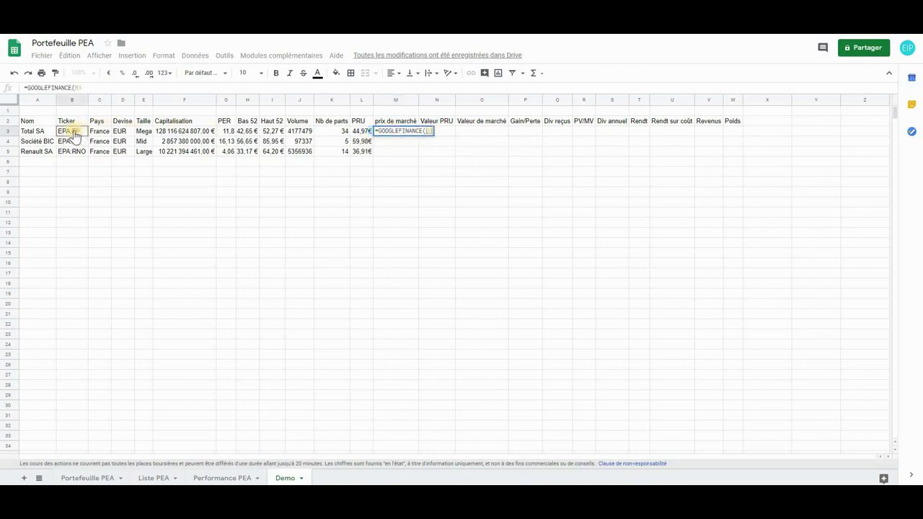
{"action": "type", "text": ";\""}
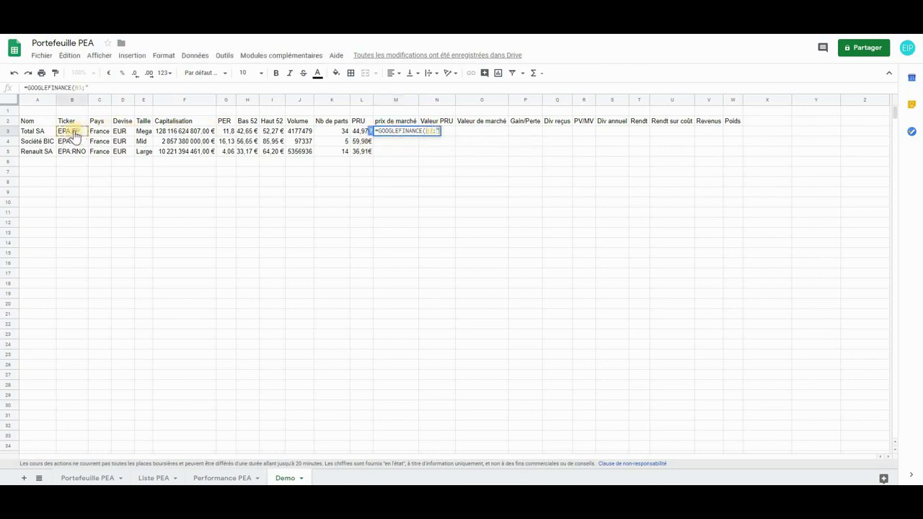
{"action": "type", "text": "price\")"}
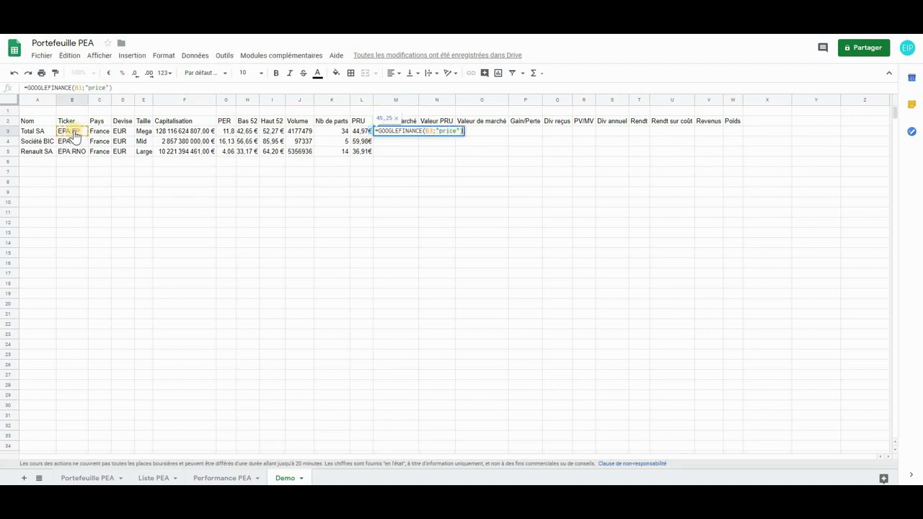
{"action": "key", "text": "Return"}
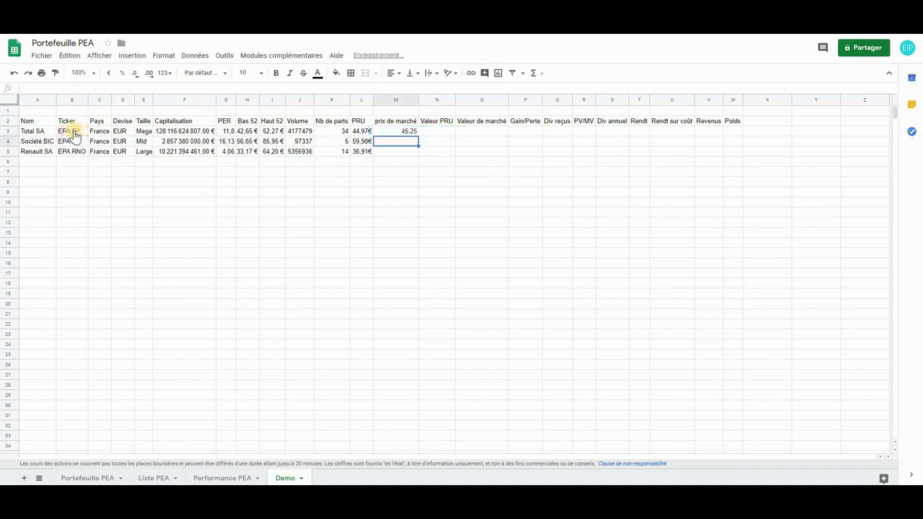
- Fill the market price formula in M3 down to cell M5 and format the three prices as euro currency
{"action": "left_click", "coordinate": [404, 132]}
{"action": "left_click_drag", "start_coordinate": [419, 135], "coordinate": [421, 156]}
{"action": "left_click", "coordinate": [111, 75]}
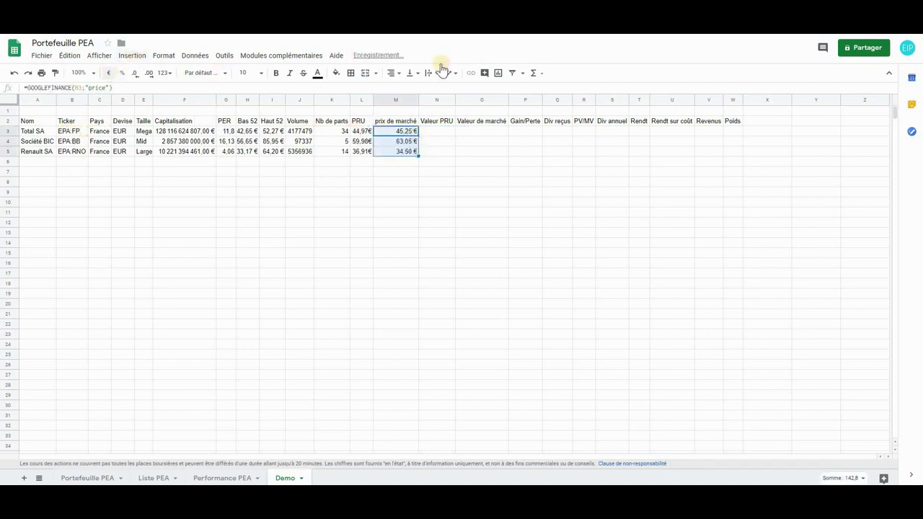
- Enter =K3*L3 in cell N3 of the Valeur PRU column and fill the formula down to N5
{"action": "left_click", "coordinate": [435, 135]}
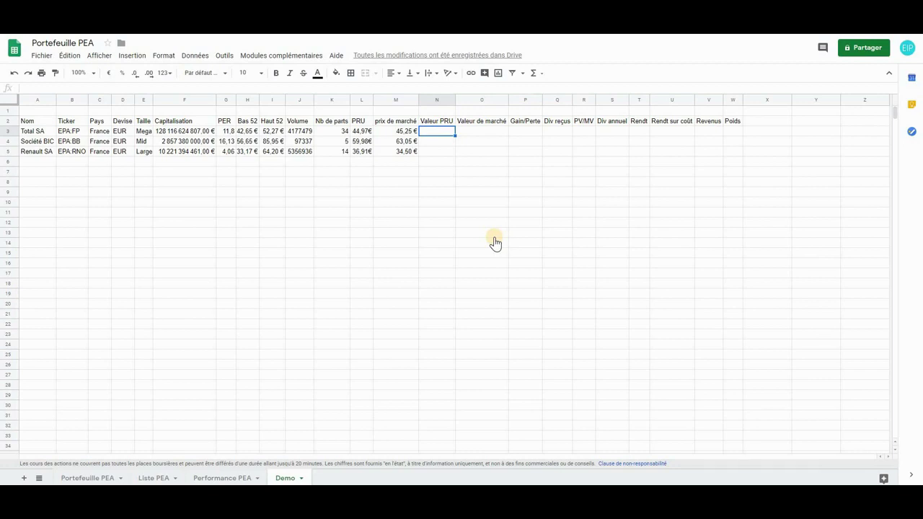
{"action": "type", "text": "="}
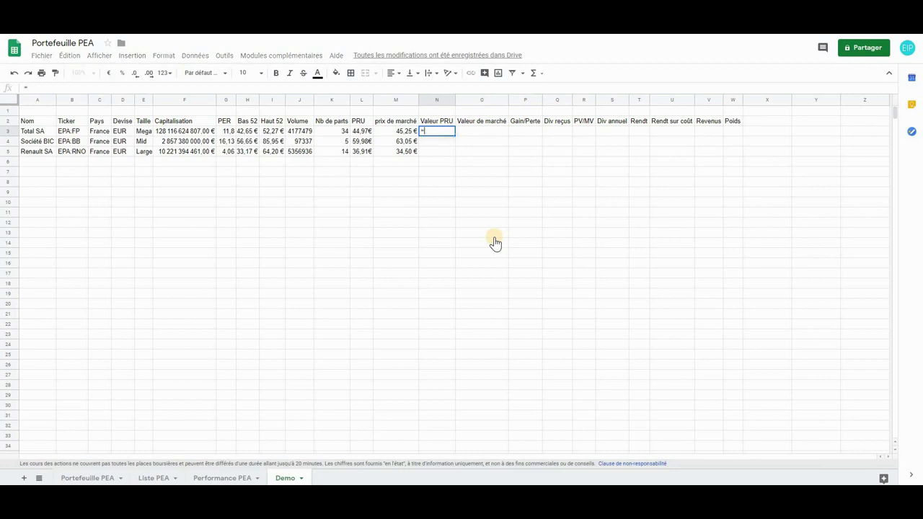
{"action": "left_click", "coordinate": [336, 133]}
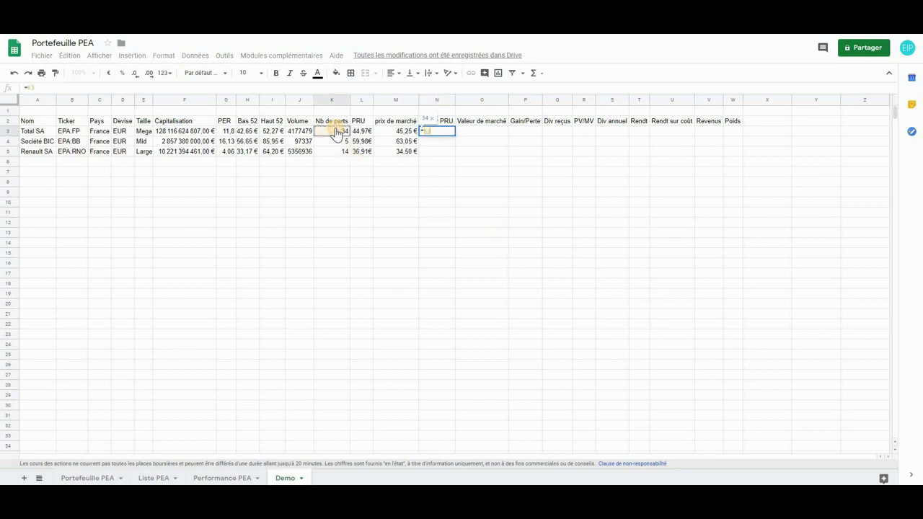
{"action": "type", "text": "*"}
{"action": "left_click", "coordinate": [358, 132]}
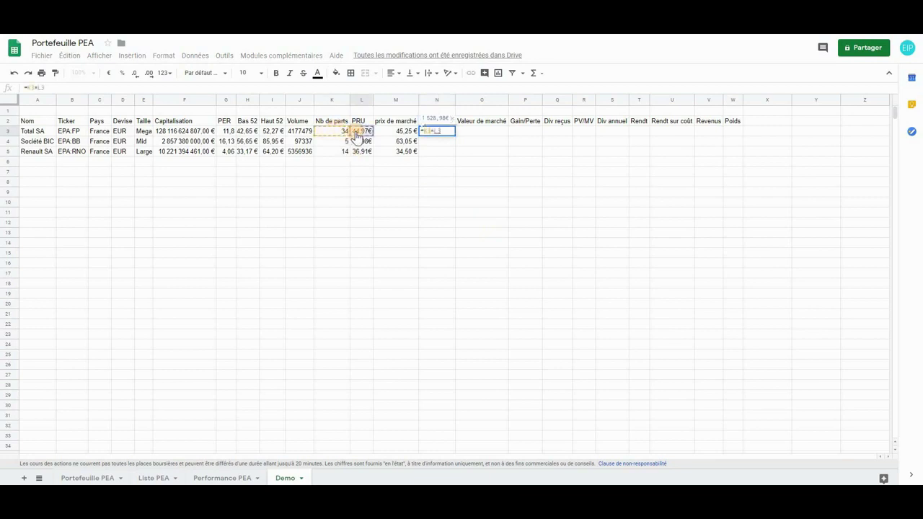
{"action": "key", "text": "Return"}
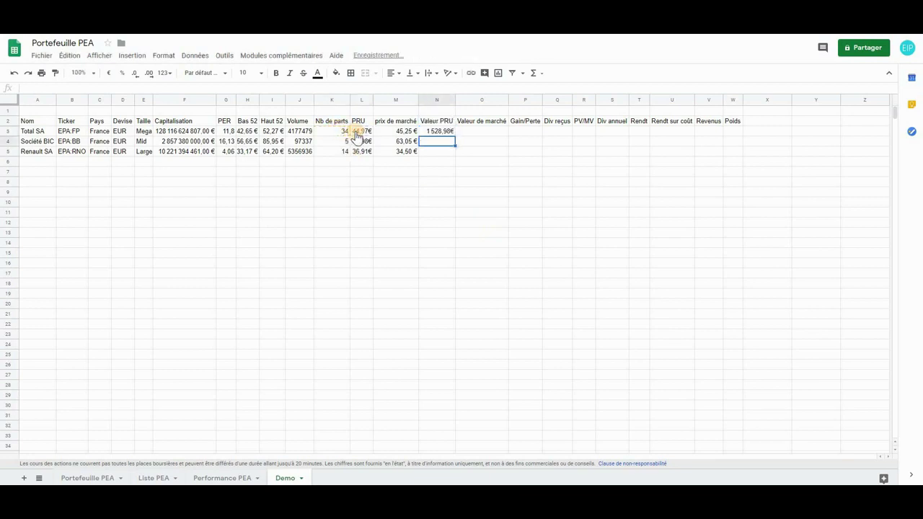
{"action": "left_click", "coordinate": [443, 131]}
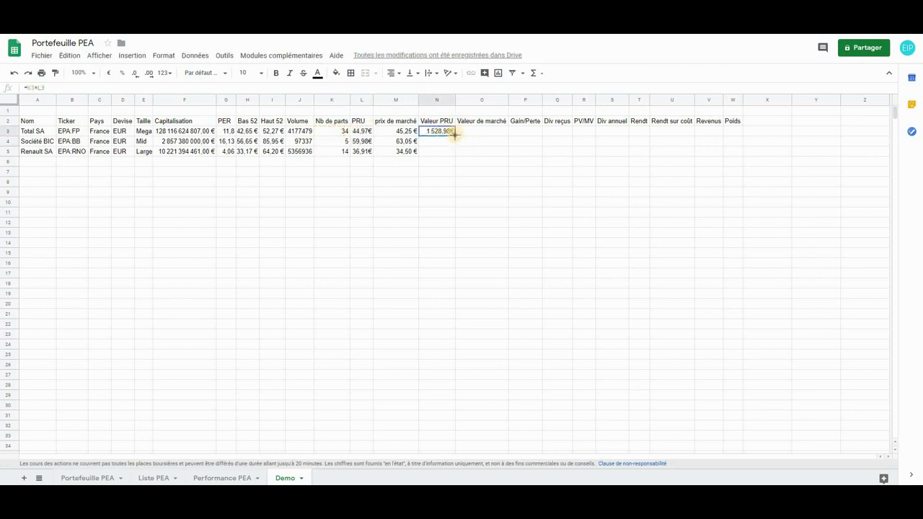
{"action": "left_click_drag", "start_coordinate": [455, 135], "coordinate": [455, 154]}
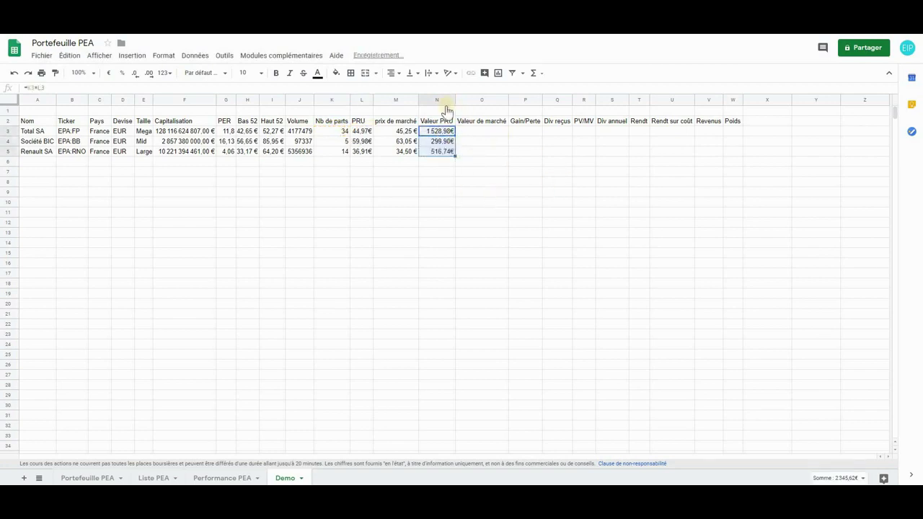
{"action": "left_click", "coordinate": [503, 163]}
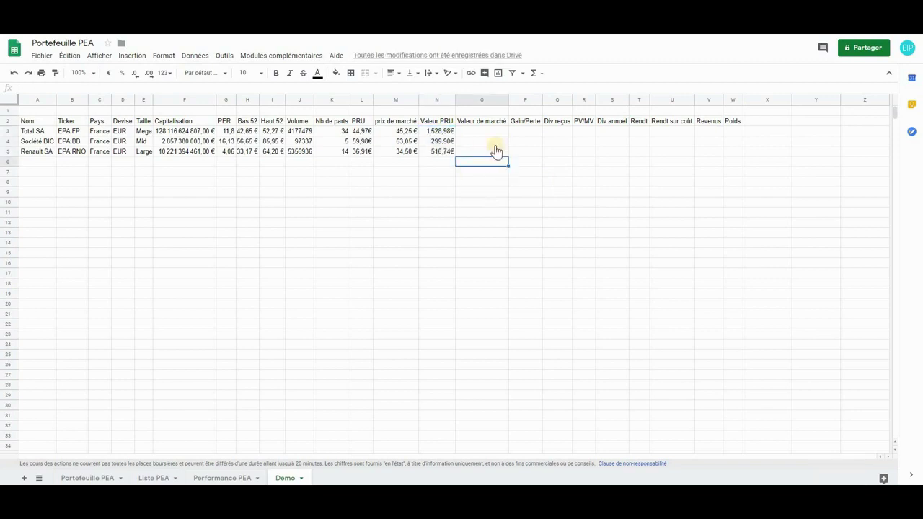
- Enter =K3*M3 in cell O3 of the Valeur de marché column and fill the formula down to O5
{"action": "left_click", "coordinate": [473, 131]}
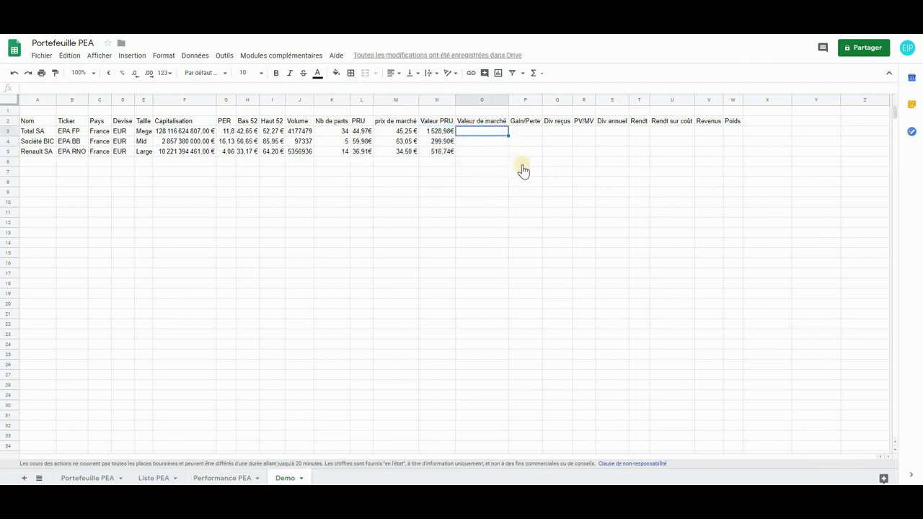
{"action": "type", "text": "="}
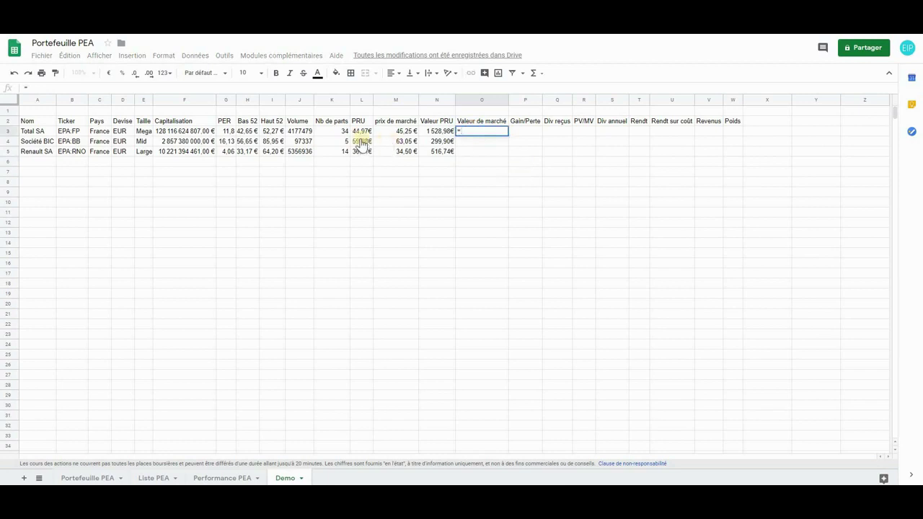
{"action": "left_click", "coordinate": [340, 133]}
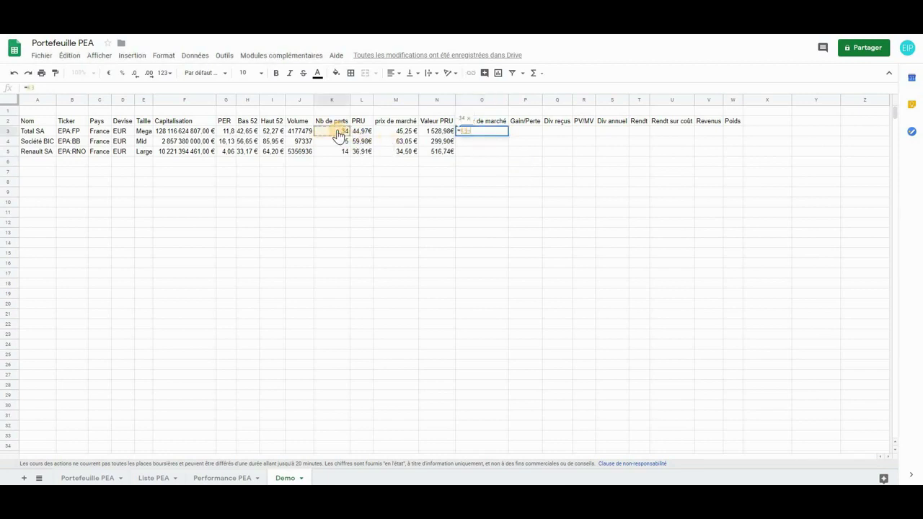
{"action": "type", "text": "*"}
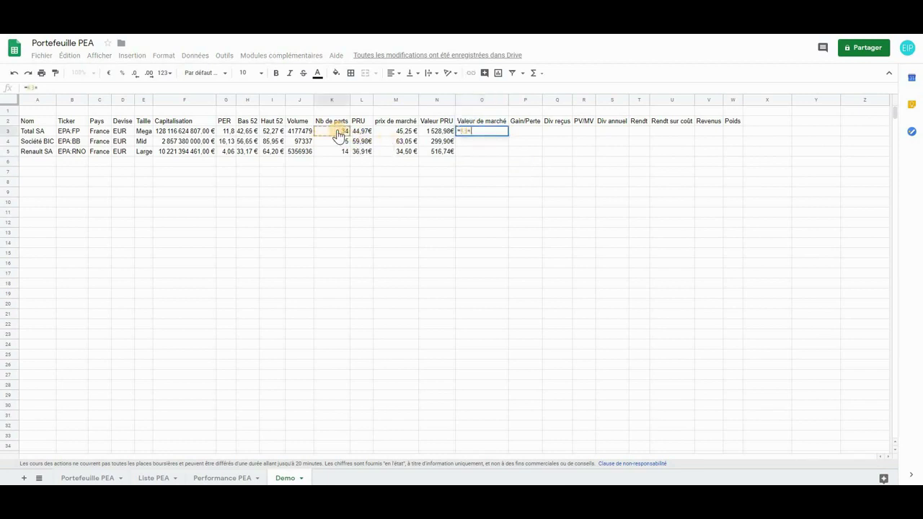
{"action": "left_click", "coordinate": [388, 135]}
{"action": "key", "text": "Return"}
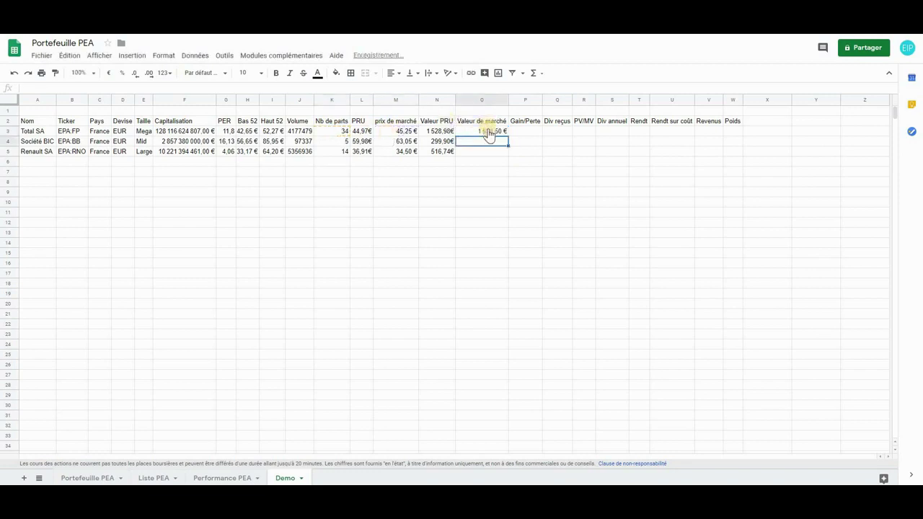
{"action": "left_click", "coordinate": [494, 132]}
{"action": "left_click_drag", "start_coordinate": [508, 132], "coordinate": [511, 155]}
{"action": "left_click", "coordinate": [554, 150]}
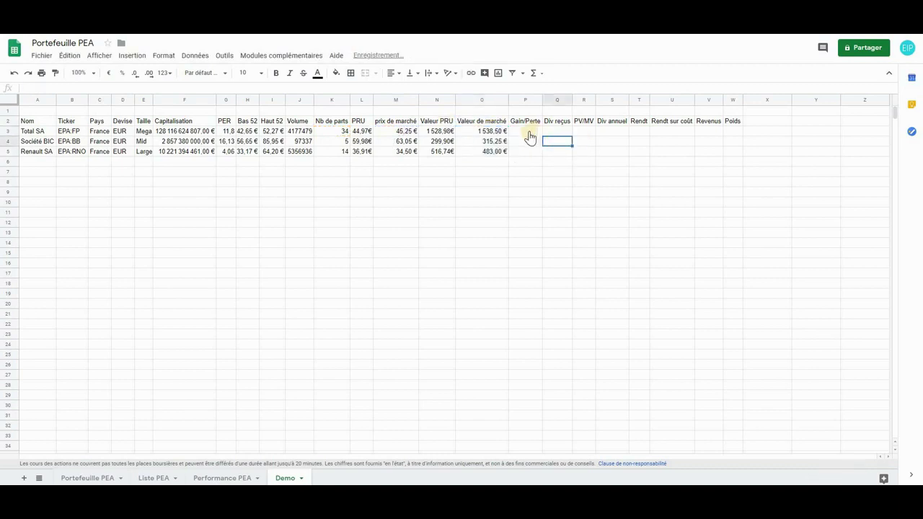
- Enter =O3-N3 in cell P3 of the Gain/Perte column and fill the formula down to P5
{"action": "left_click", "coordinate": [529, 135]}
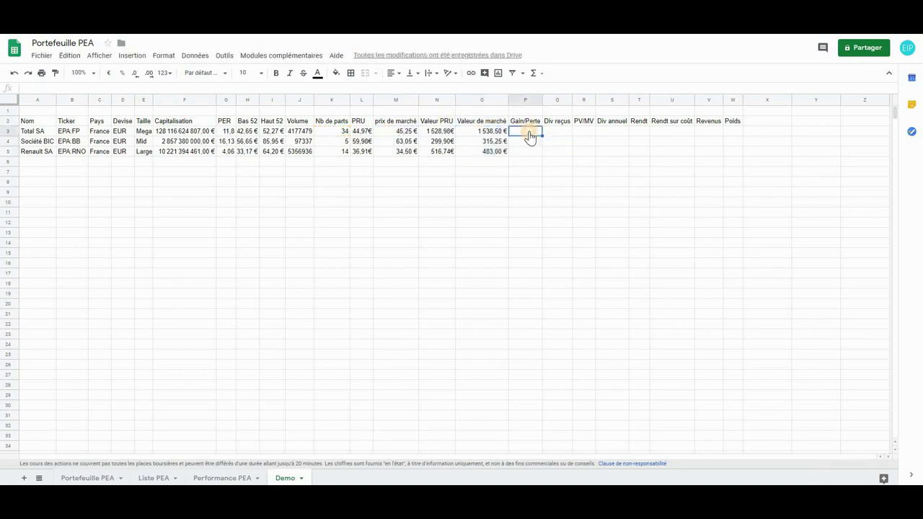
{"action": "type", "text": "="}
{"action": "left_click", "coordinate": [490, 135]}
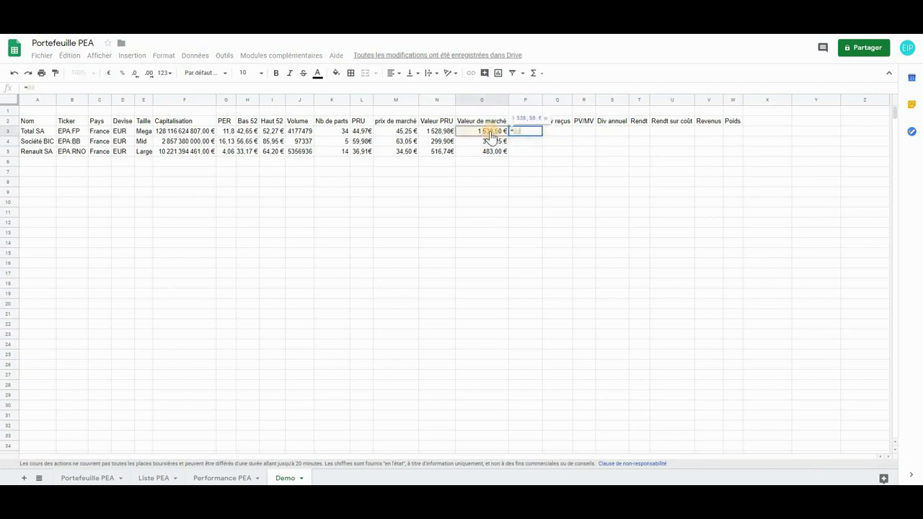
{"action": "type", "text": "-"}
{"action": "left_click", "coordinate": [435, 135]}
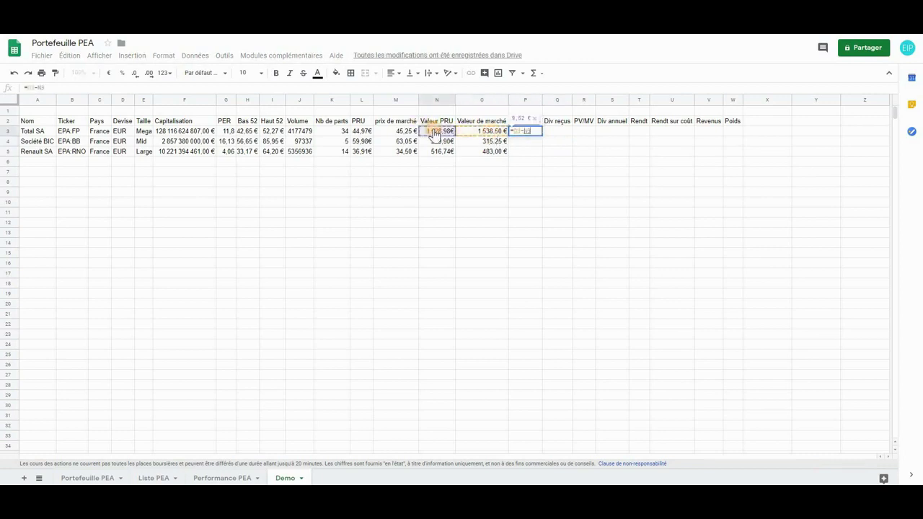
{"action": "key", "text": "Return"}
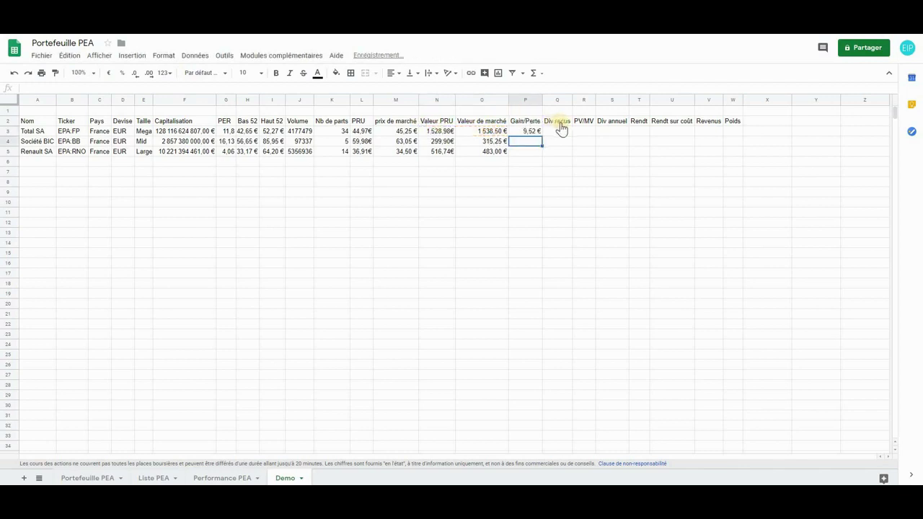
{"action": "left_click", "coordinate": [540, 134]}
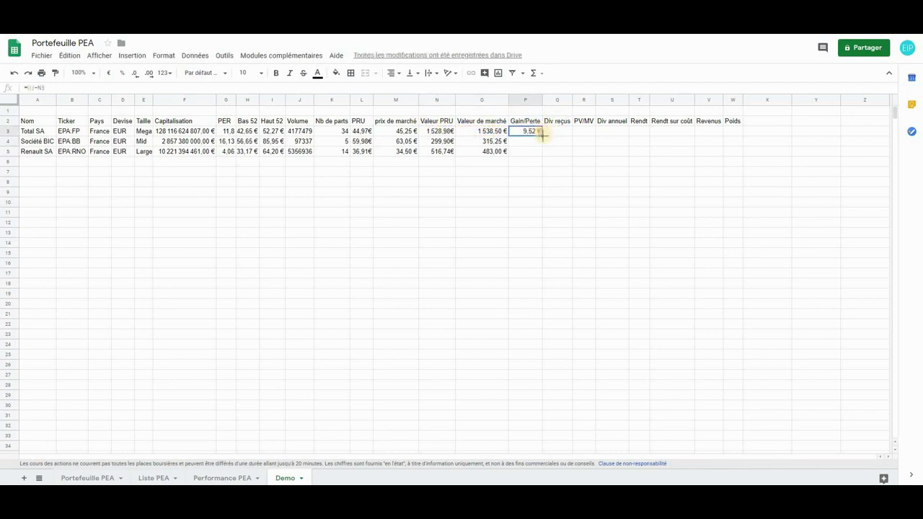
{"action": "left_click_drag", "start_coordinate": [541, 134], "coordinate": [543, 153]}
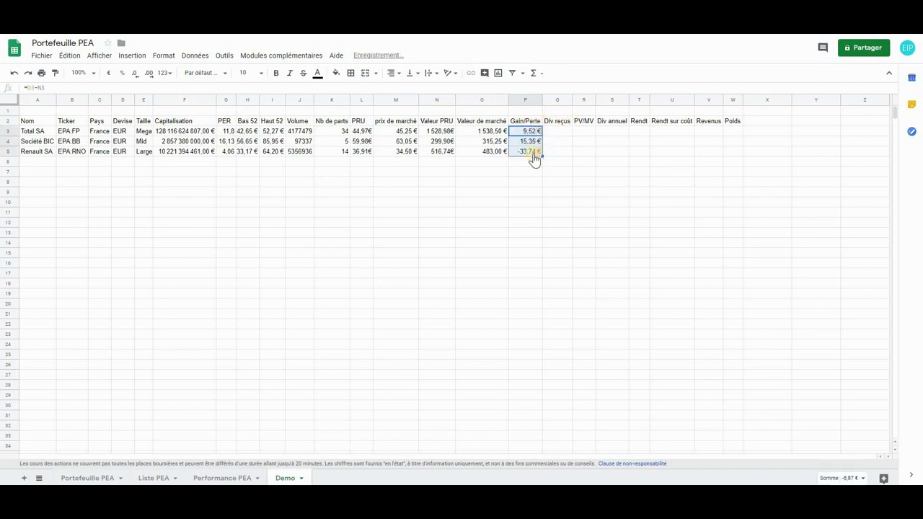
{"action": "left_click", "coordinate": [568, 173]}
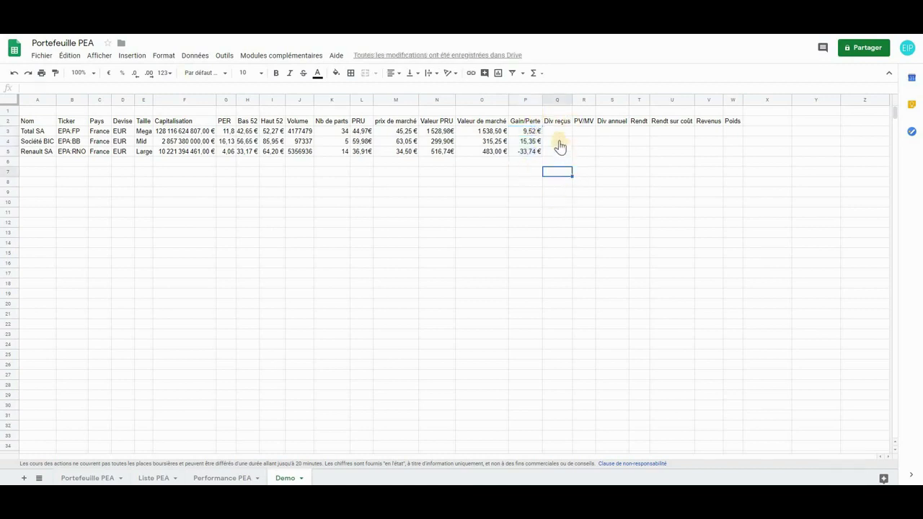
- Enter =22,44+22,44 in cell Q3 of the Div reçus column and 0 in cells Q4 and Q5
{"action": "left_click", "coordinate": [557, 133]}
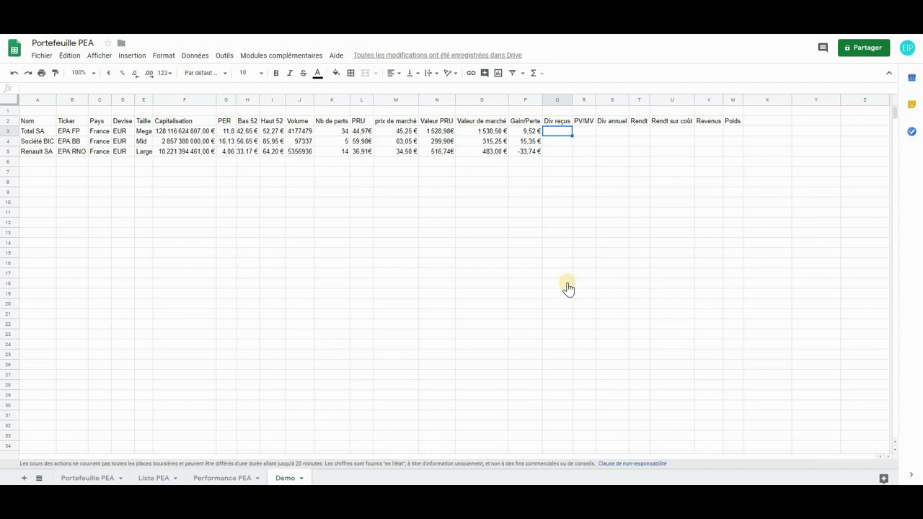
{"action": "type", "text": "="}
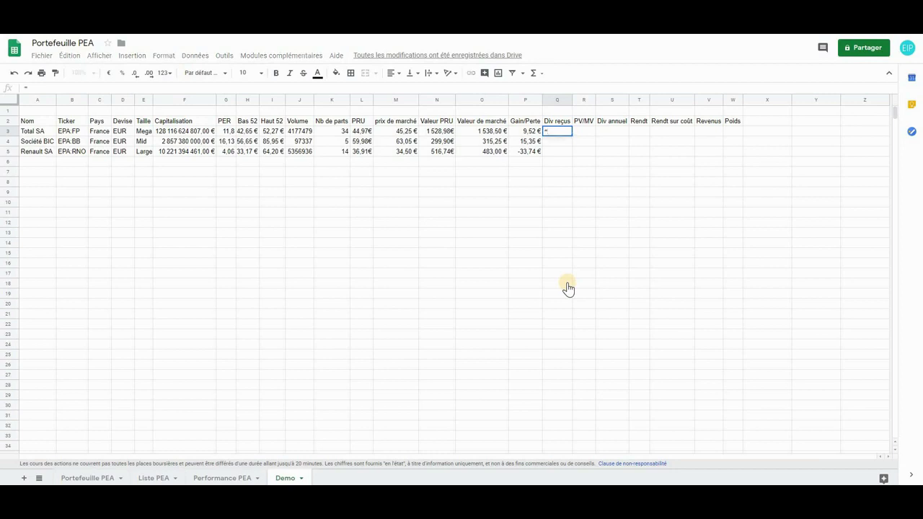
{"action": "type", "text": "22,44"}
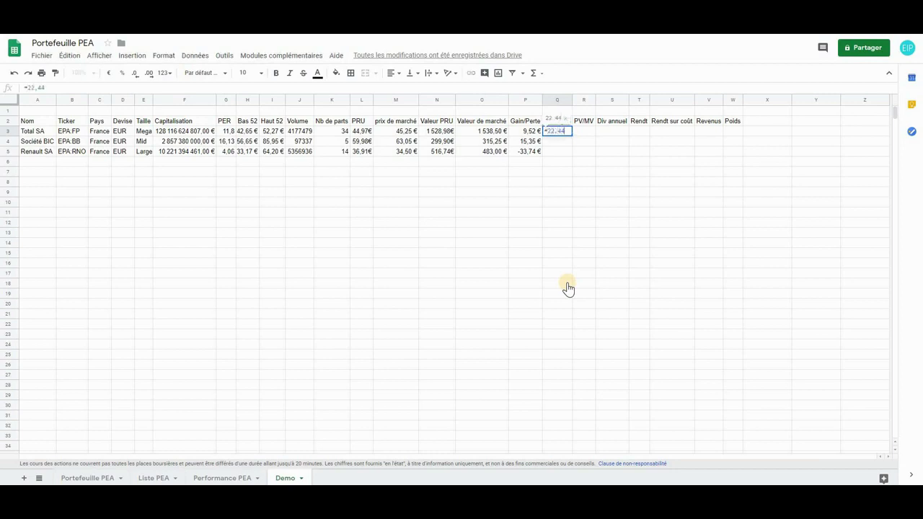
{"action": "type", "text": "+22,44"}
{"action": "key", "text": "Return"}
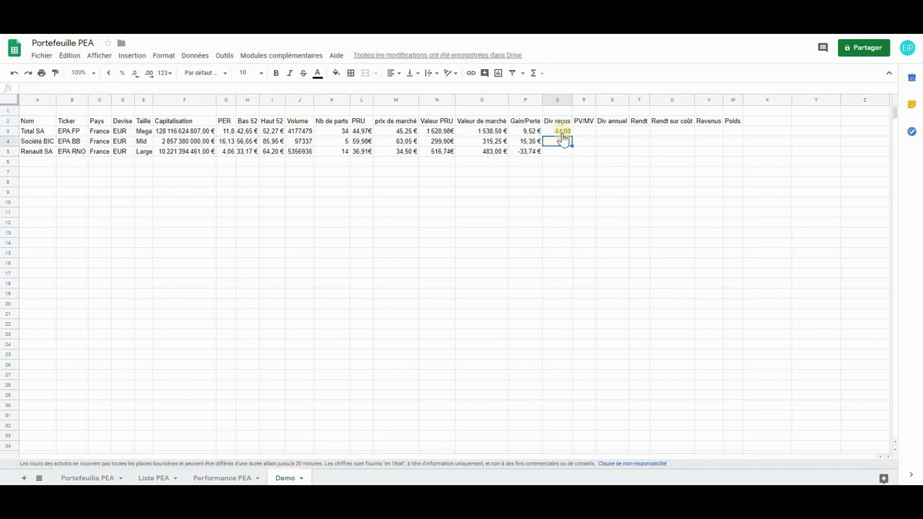
{"action": "type", "text": "1"}
{"action": "key", "text": "Return"}
{"action": "type", "text": "0"}
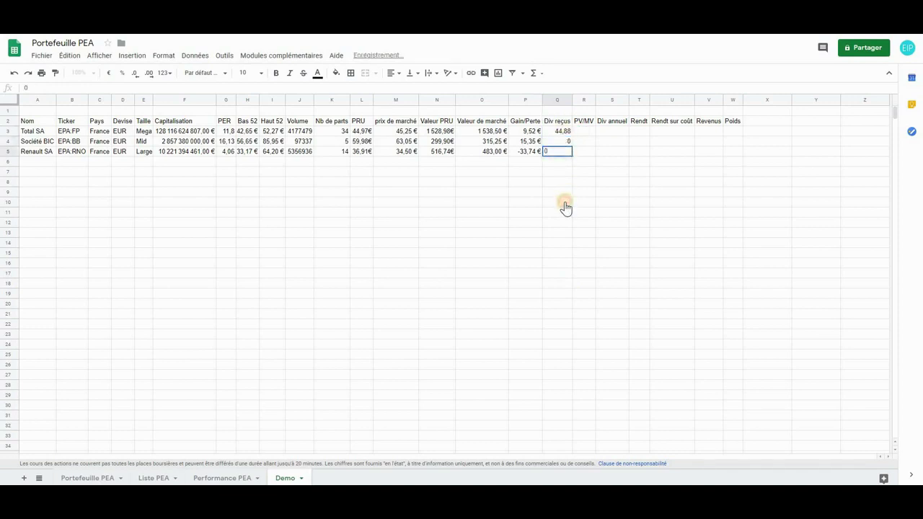
{"action": "left_click", "coordinate": [566, 208]}
- Format the three received dividend amounts in Q3:Q5 as euro currency
{"action": "left_click_drag", "start_coordinate": [563, 130], "coordinate": [564, 152]}
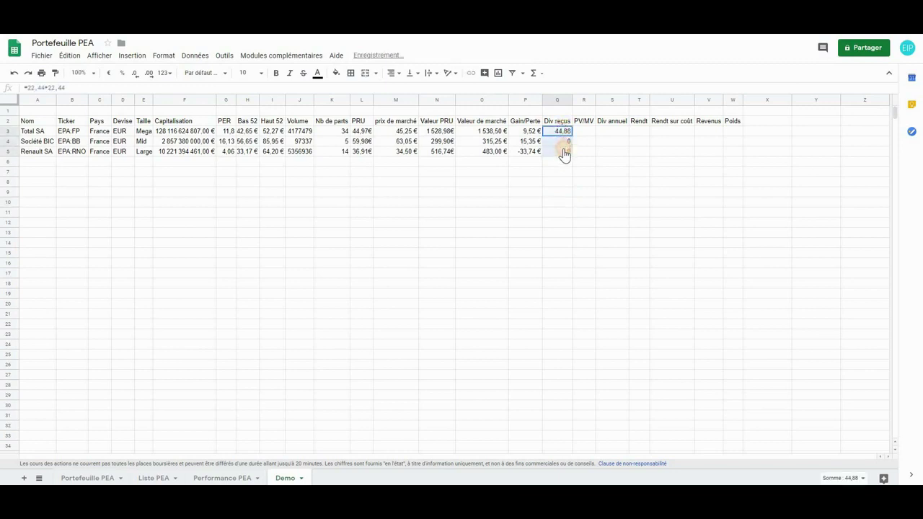
{"action": "left_click", "coordinate": [108, 73]}
{"action": "left_click", "coordinate": [640, 185]}
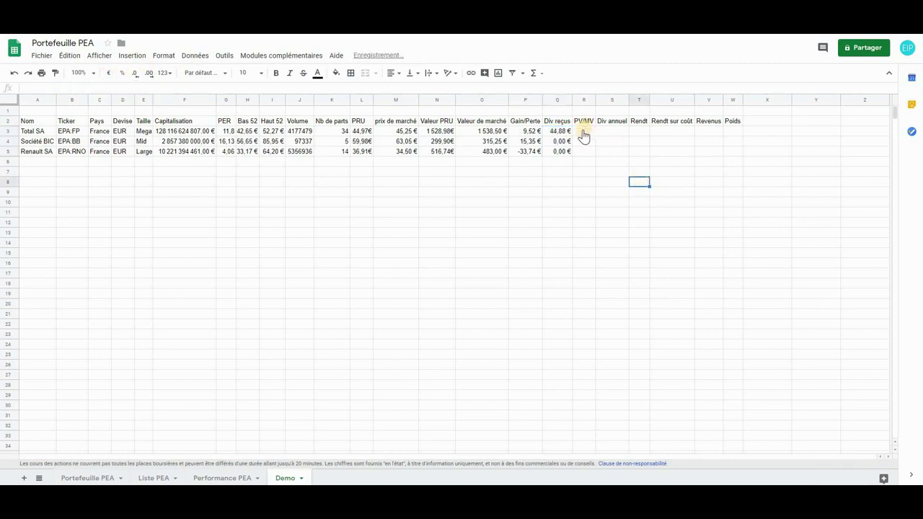
- Write the generic return formula ((p1+d1)-p0)/p0 as a scratch note in cell R8, and erase it
{"action": "left_click", "coordinate": [584, 132]}
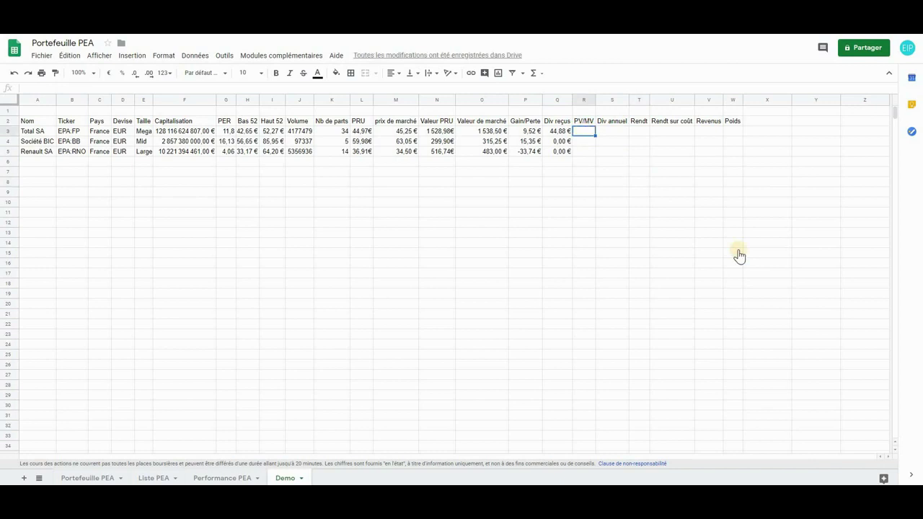
{"action": "left_click", "coordinate": [581, 183]}
{"action": "type", "text": "("}
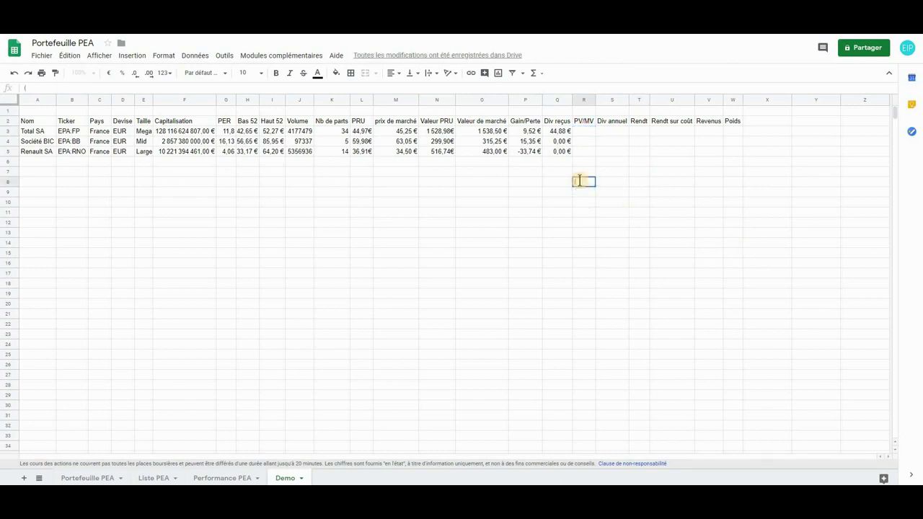
{"action": "type", "text": "p1+d1)-p0"}
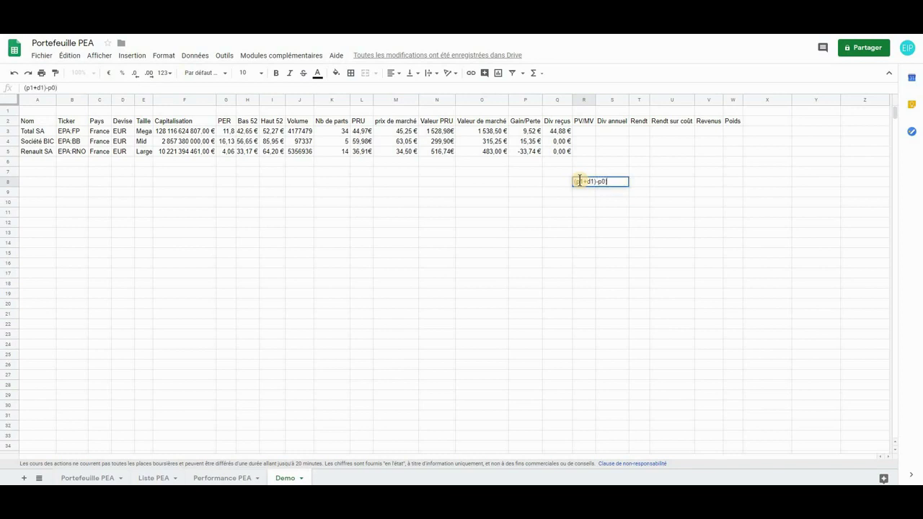
{"action": "left_click", "coordinate": [574, 182]}
{"action": "type", "text": "("}
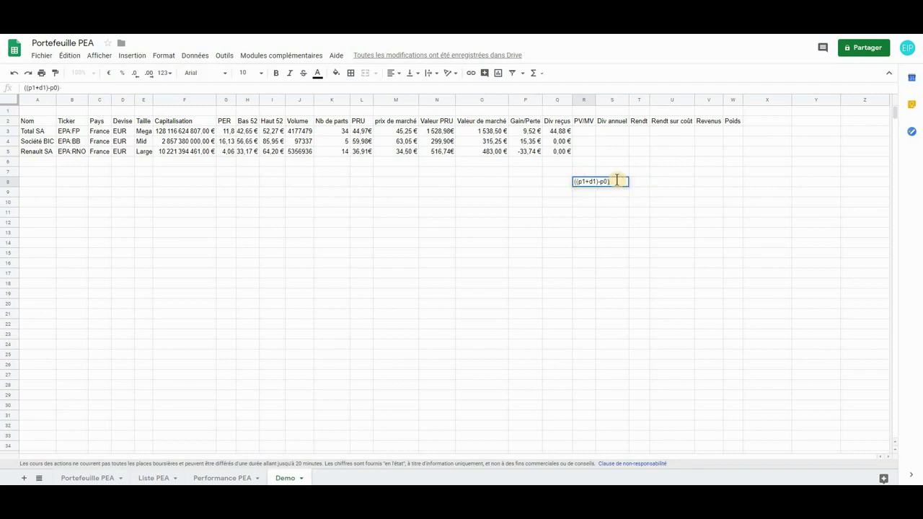
{"action": "type", "text": "/p0"}
{"action": "left_click_drag", "start_coordinate": [618, 181], "coordinate": [575, 188]}
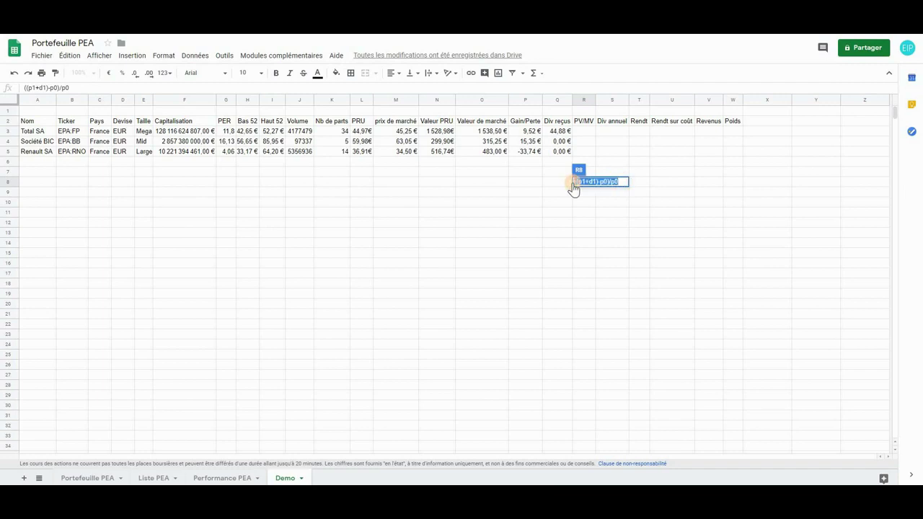
{"action": "key", "text": "BackSpace"}
{"action": "left_click", "coordinate": [672, 164]}
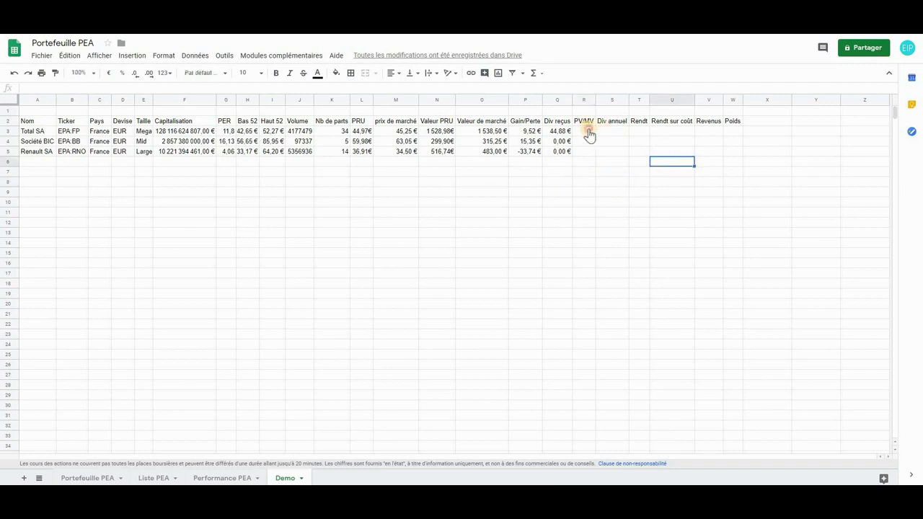
- Enter =((O3+Q3)-N3)/N3 in cell R3 of the PV/MV column
{"action": "left_click", "coordinate": [590, 133]}
{"action": "type", "text": "="}
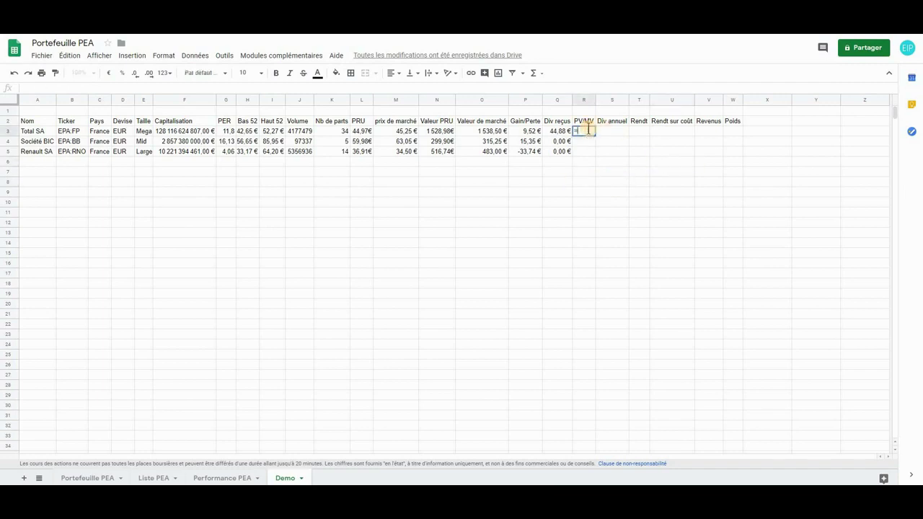
{"action": "type", "text": "("}
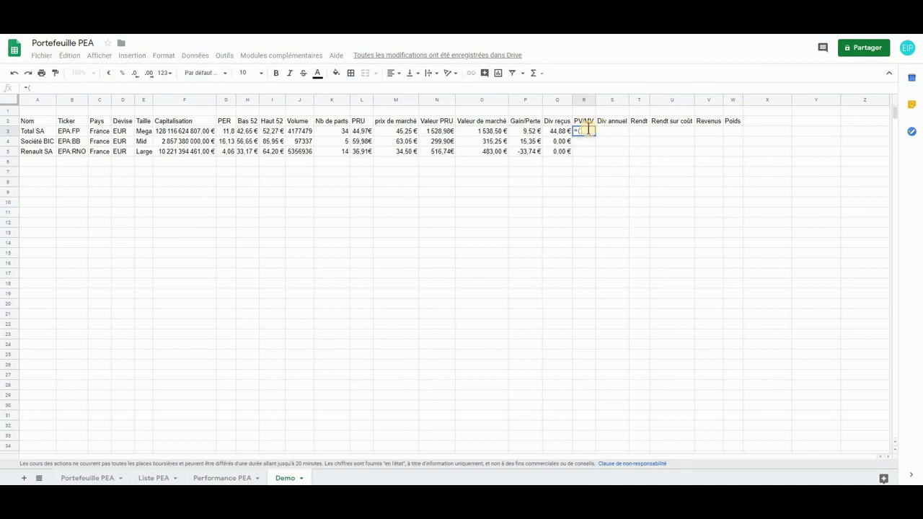
{"action": "left_click", "coordinate": [487, 134]}
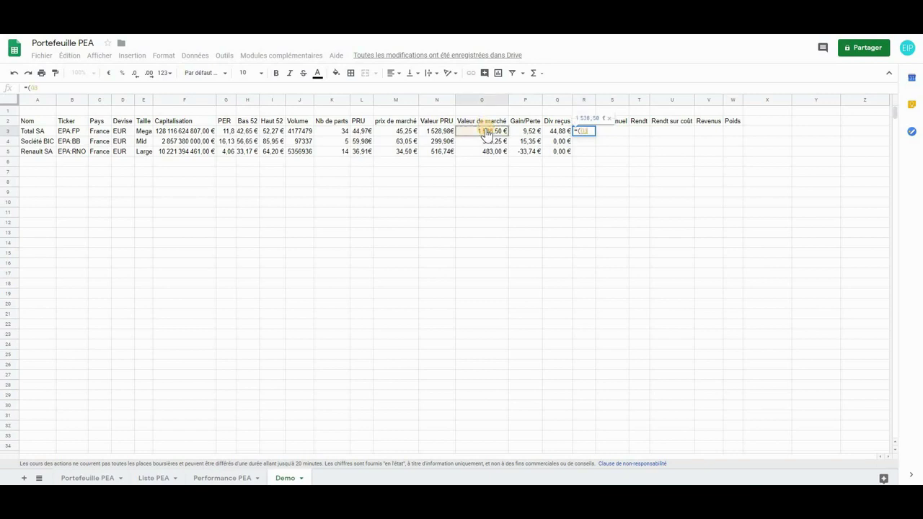
{"action": "type", "text": "+"}
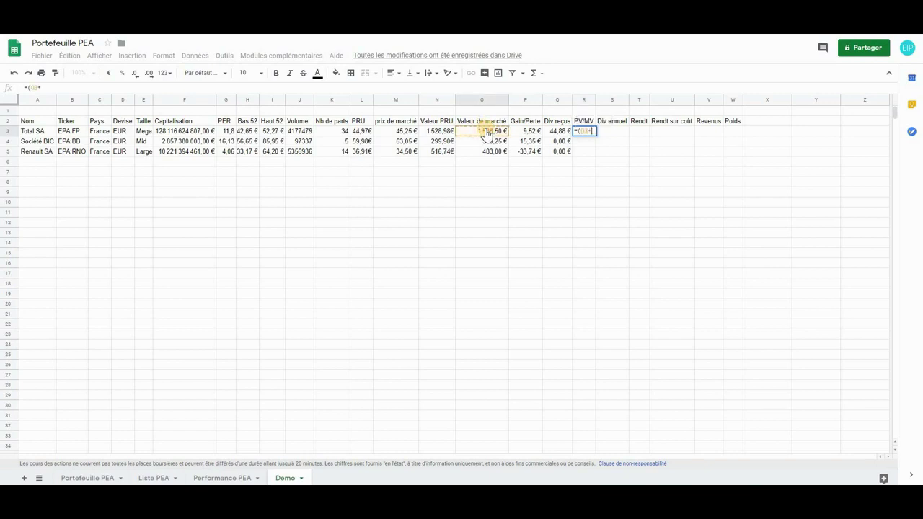
{"action": "left_click", "coordinate": [560, 134]}
{"action": "type", "text": ")"}
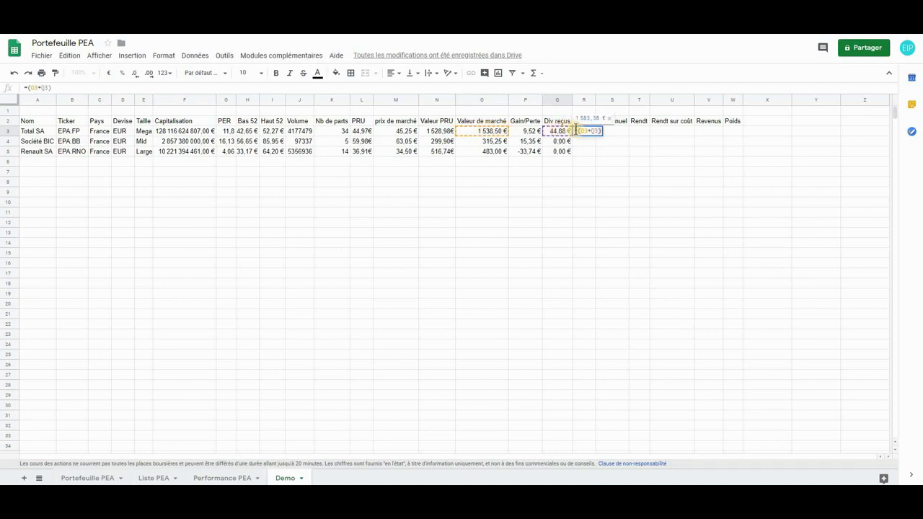
{"action": "left_click", "coordinate": [576, 131]}
{"action": "type", "text": "("}
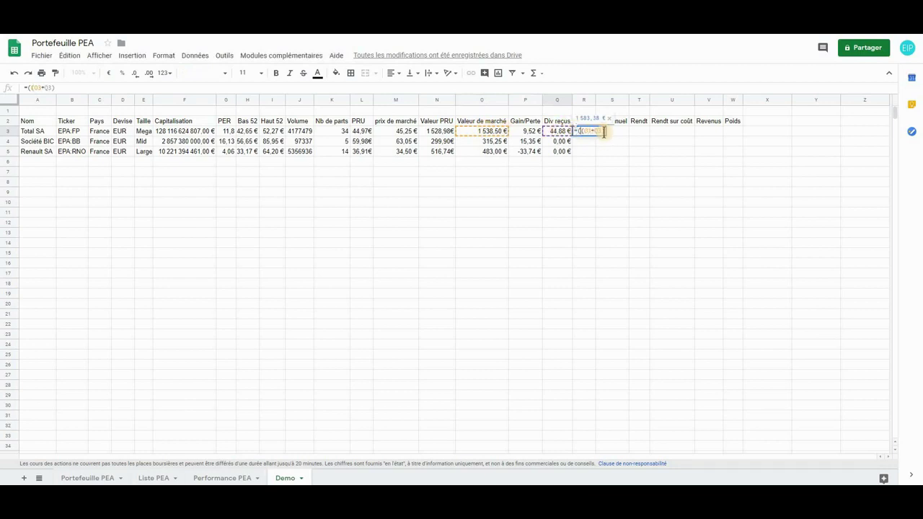
{"action": "left_click", "coordinate": [604, 131]}
{"action": "type", "text": "-"}
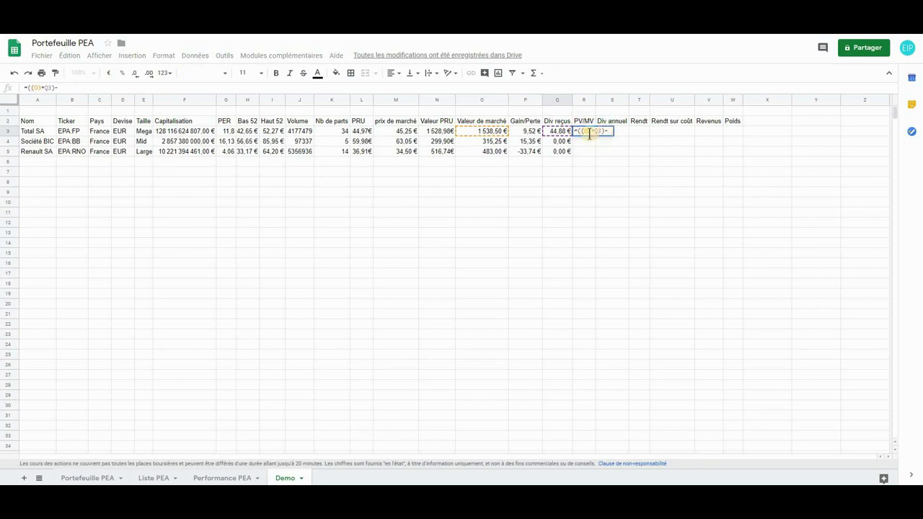
{"action": "left_click", "coordinate": [438, 132]}
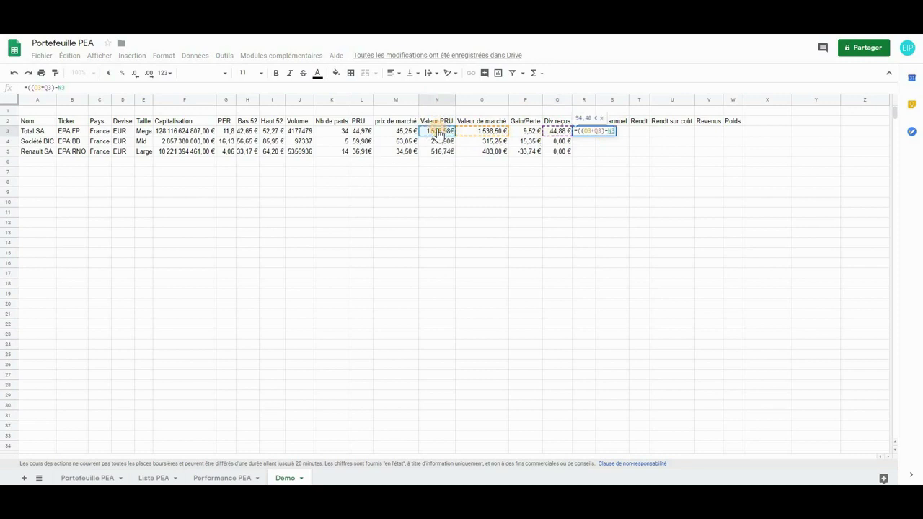
{"action": "type", "text": ")/"}
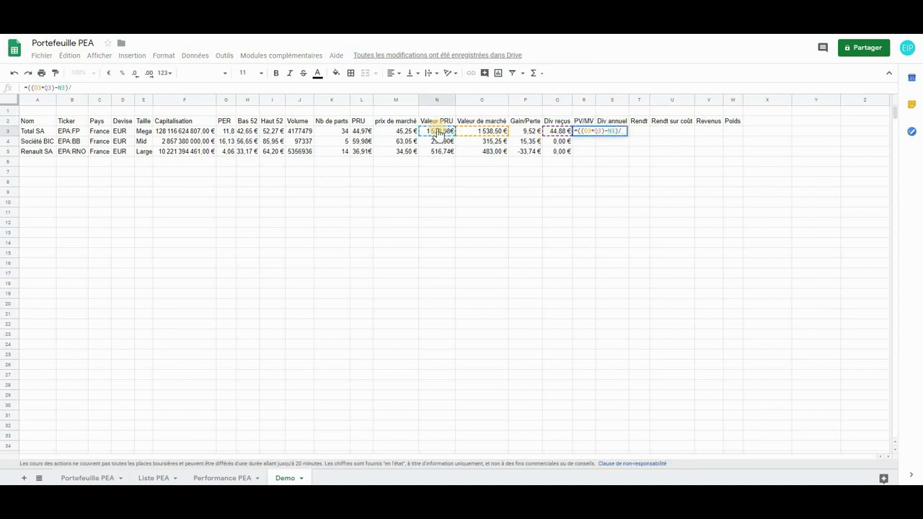
{"action": "left_click", "coordinate": [438, 132]}
{"action": "key", "text": "Return"}
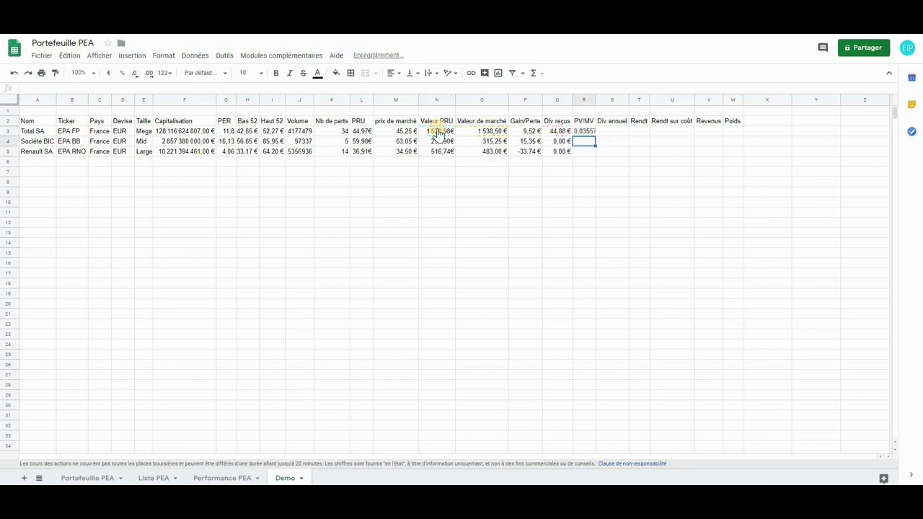
- Format the PV/MV result in cell R3 as a percentage
{"action": "left_click", "coordinate": [589, 132]}
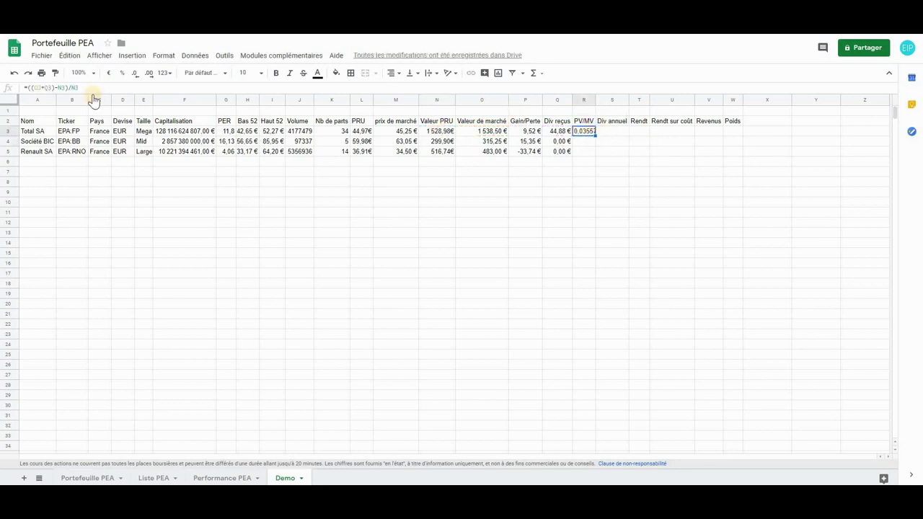
{"action": "left_click", "coordinate": [121, 73]}
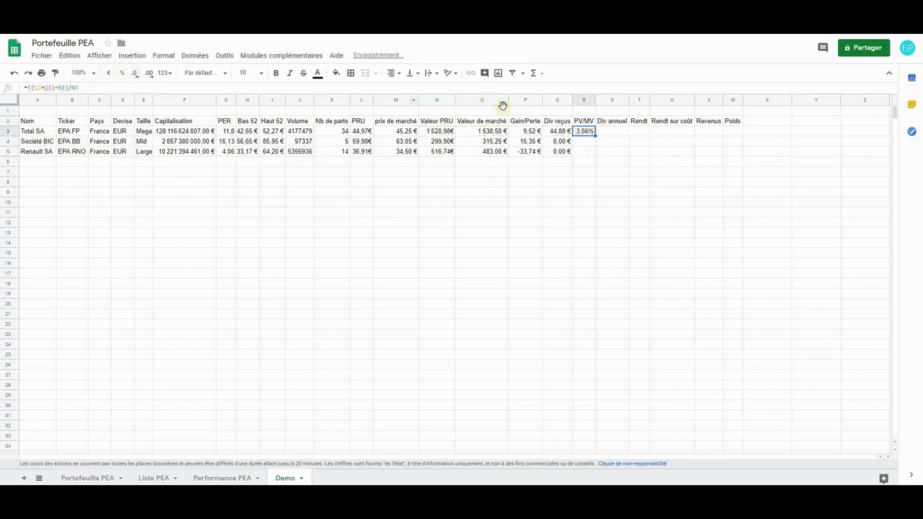
{"action": "left_click", "coordinate": [595, 99]}
{"action": "left_click", "coordinate": [613, 181]}
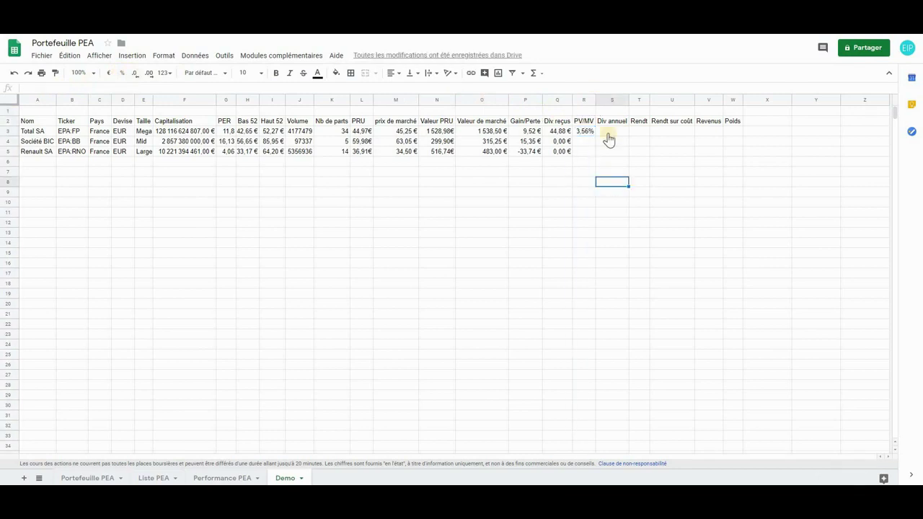
- Fill the PV/MV formula from R3 down to cell R5
{"action": "left_click", "coordinate": [582, 133]}
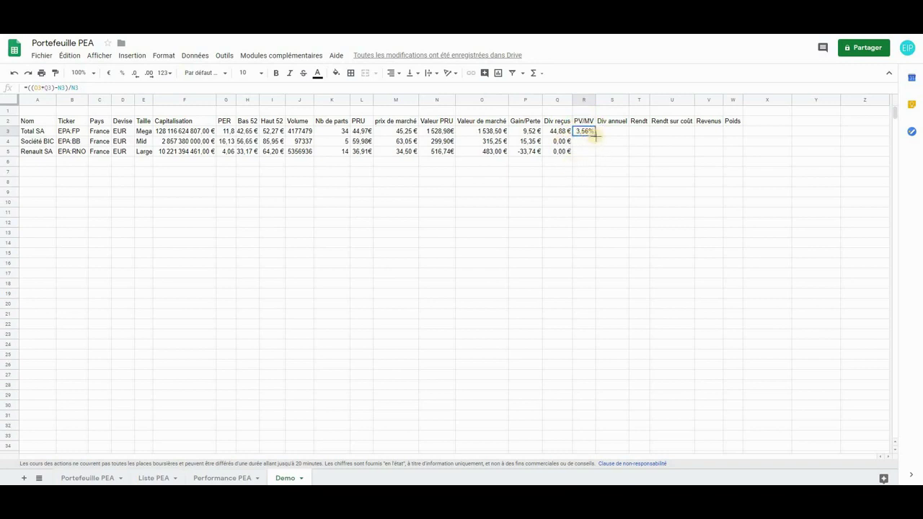
{"action": "left_click_drag", "start_coordinate": [596, 135], "coordinate": [595, 154]}
{"action": "left_click", "coordinate": [630, 164]}
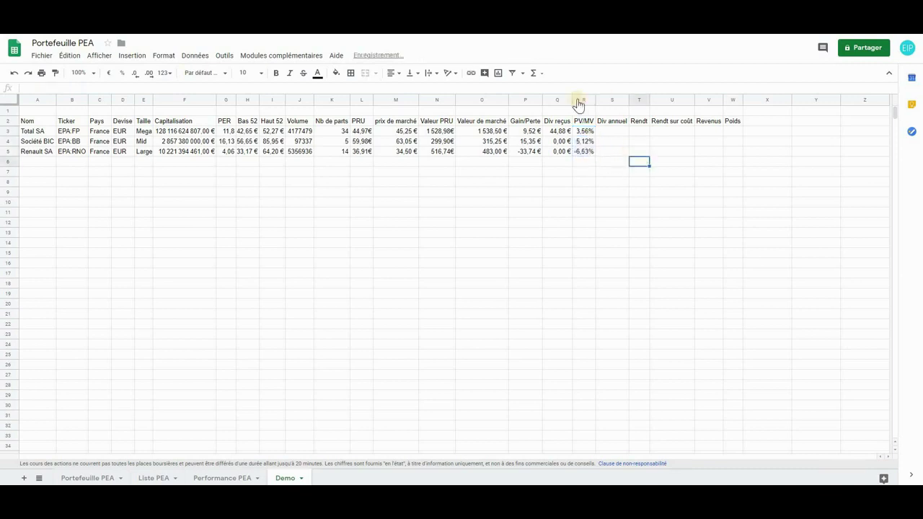
- Enter the annual dividends 2,72€, 3,45€ and 1,10€ in cells S3 to S5 of the Div annuel column
{"action": "left_click", "coordinate": [613, 133]}
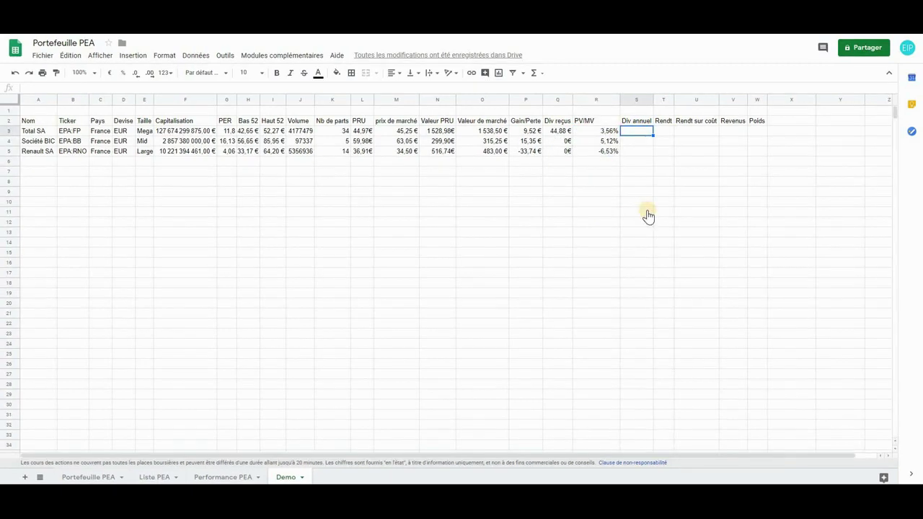
{"action": "type", "text": "2,72€"}
{"action": "key", "text": "Return"}
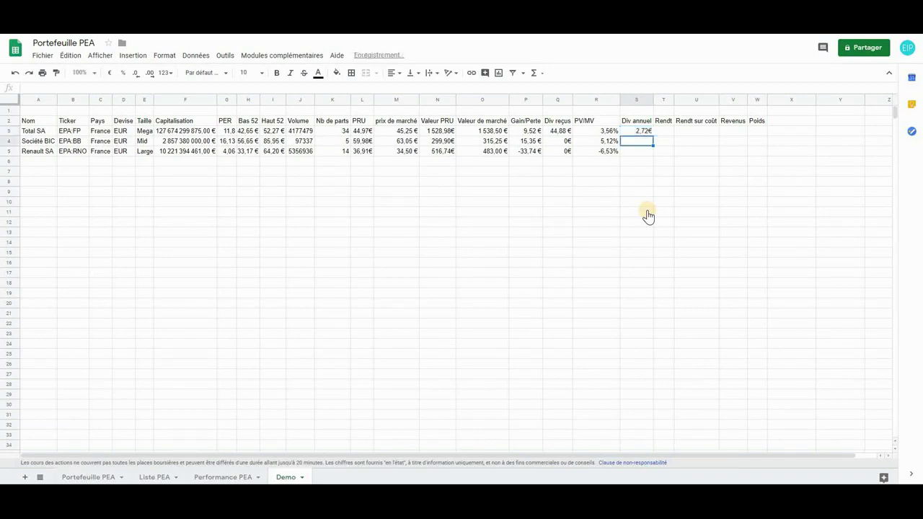
{"action": "type", "text": "3,4"}
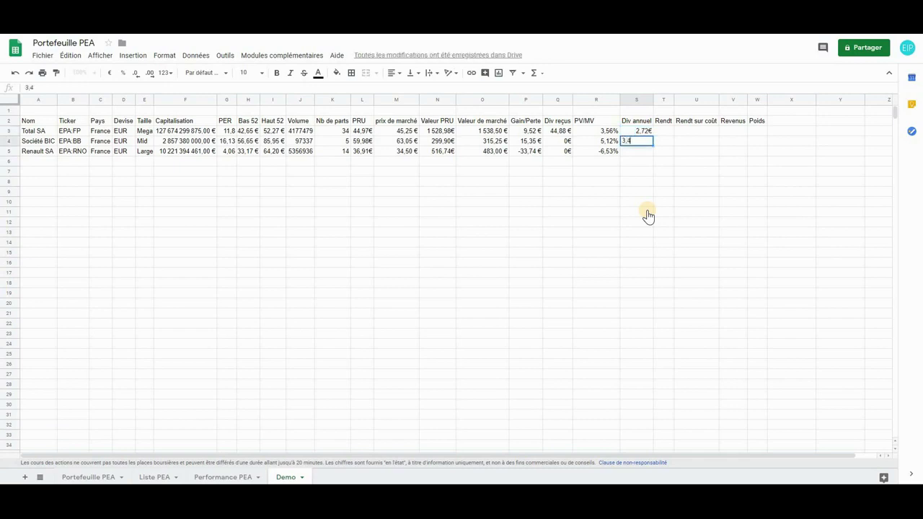
{"action": "type", "text": "5€"}
{"action": "key", "text": "Return"}
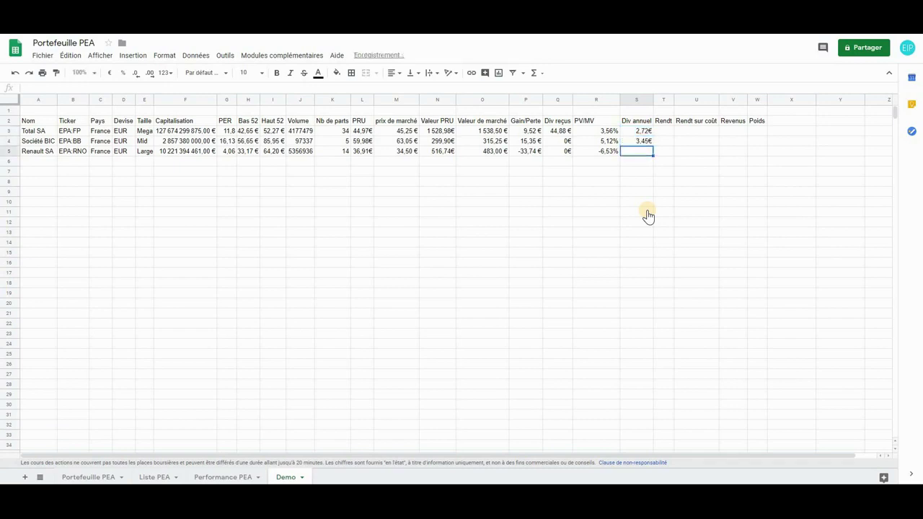
{"action": "type", "text": "1,10€"}
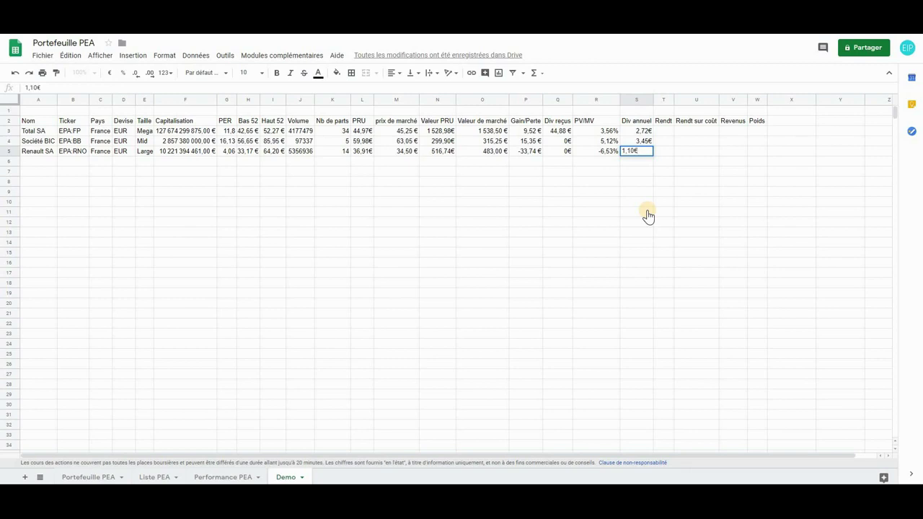
{"action": "key", "text": "Return"}
- Enter =S3/M3 in cell T3 of the Rendt column to compute Total's dividend yield at market price
{"action": "key", "text": "Right"}
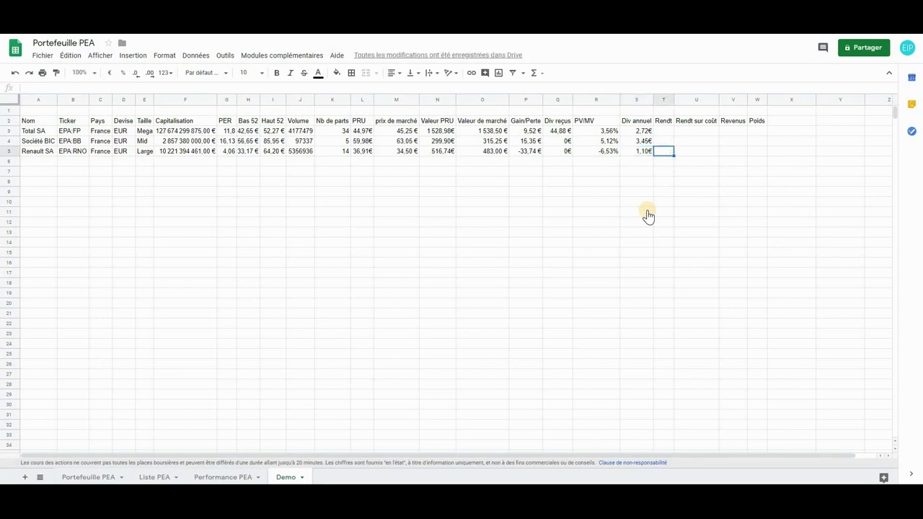
{"action": "key", "text": "Up"}
{"action": "key", "text": "Up"}
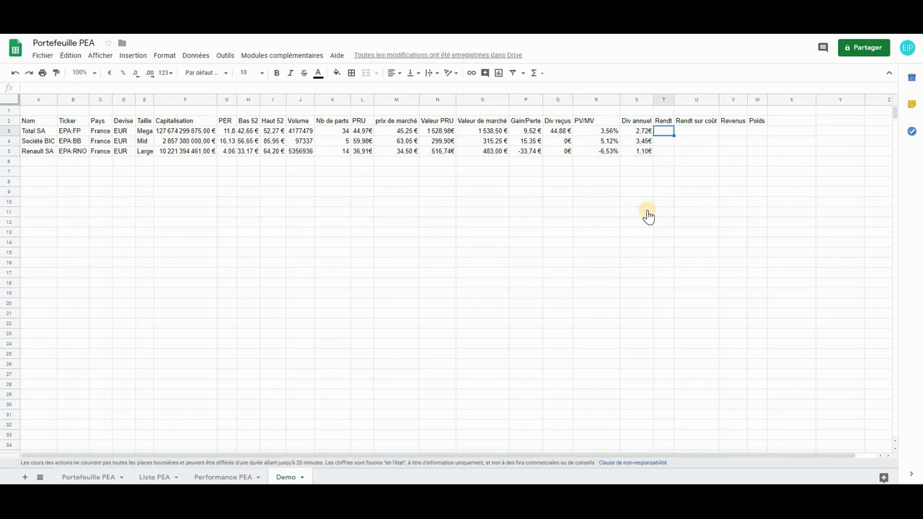
{"action": "type", "text": "="}
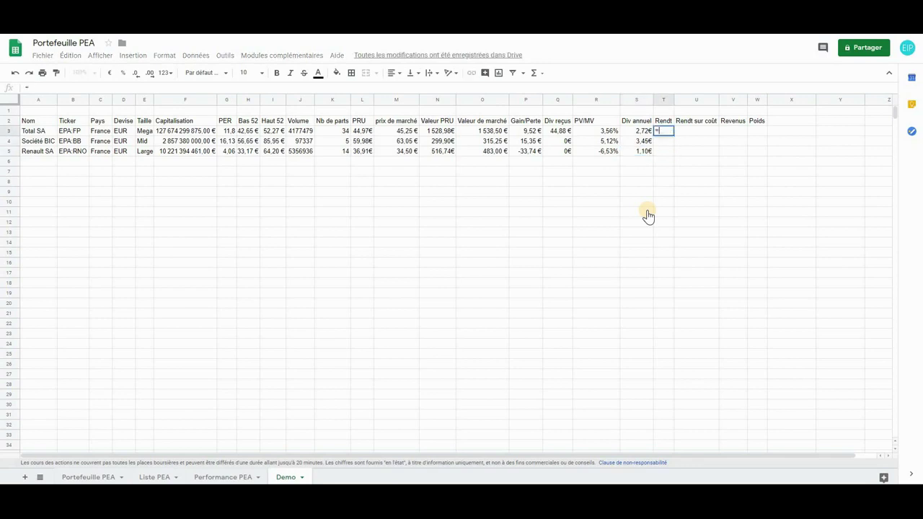
{"action": "left_click", "coordinate": [639, 135]}
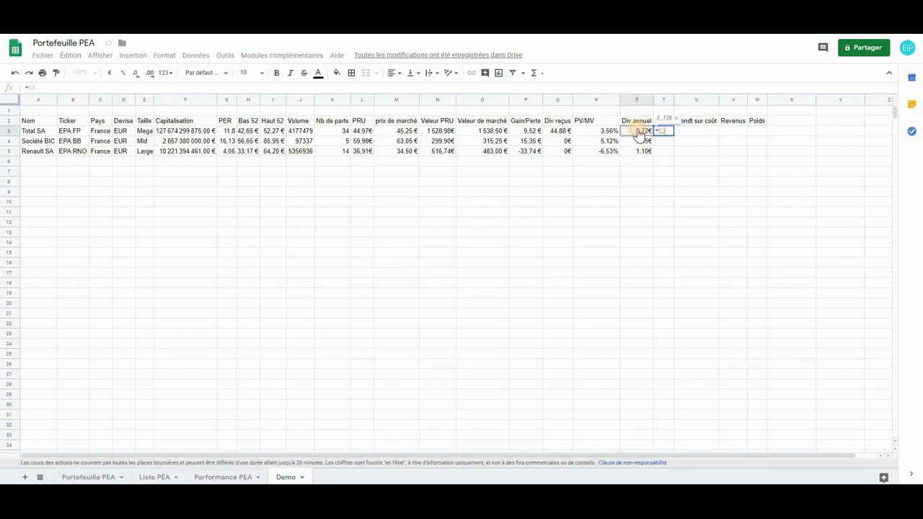
{"action": "type", "text": "/"}
{"action": "left_click", "coordinate": [397, 134]}
{"action": "key", "text": "Return"}
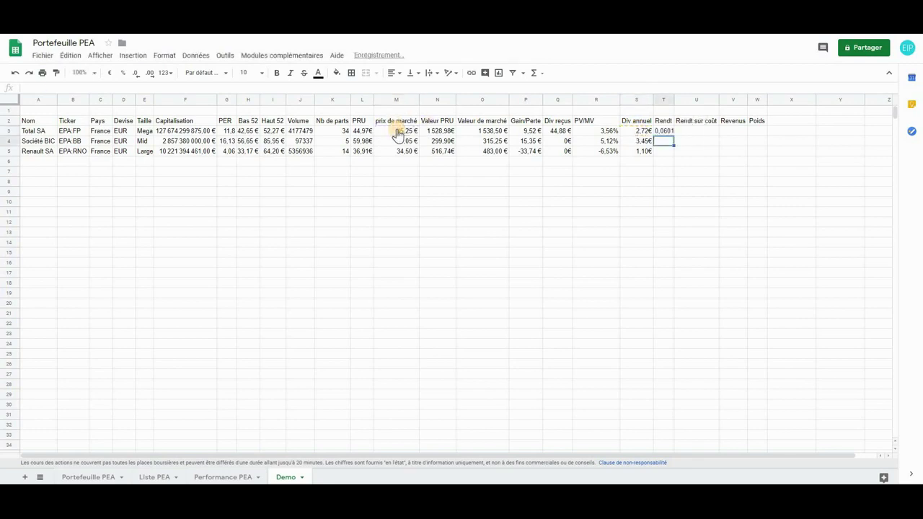
- Format the yield in cell T3 as a percentage and fill its formula down to T5
{"action": "left_click", "coordinate": [666, 135]}
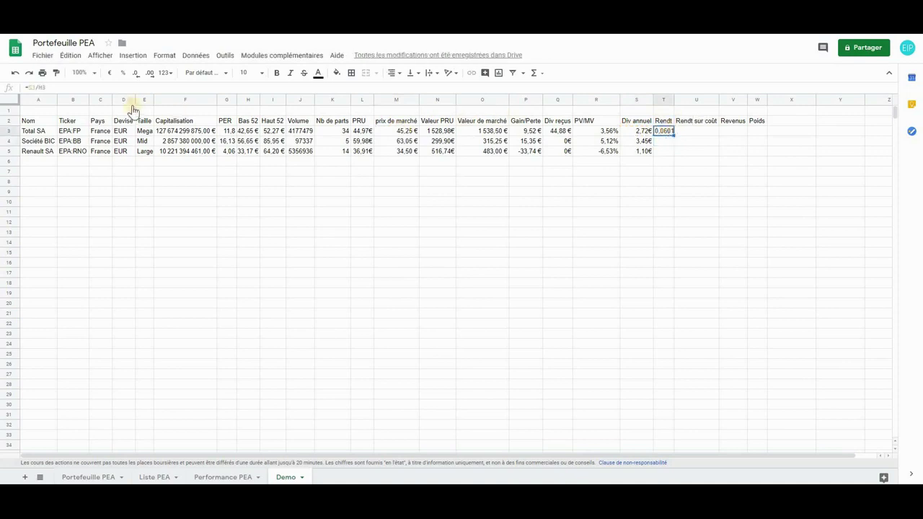
{"action": "left_click", "coordinate": [122, 73]}
{"action": "left_click_drag", "start_coordinate": [672, 133], "coordinate": [674, 159]}
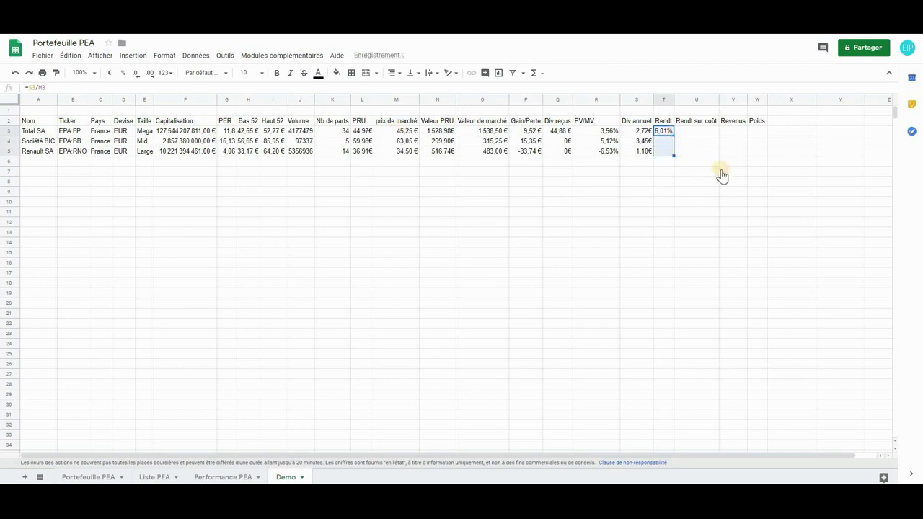
{"action": "left_click", "coordinate": [722, 175]}
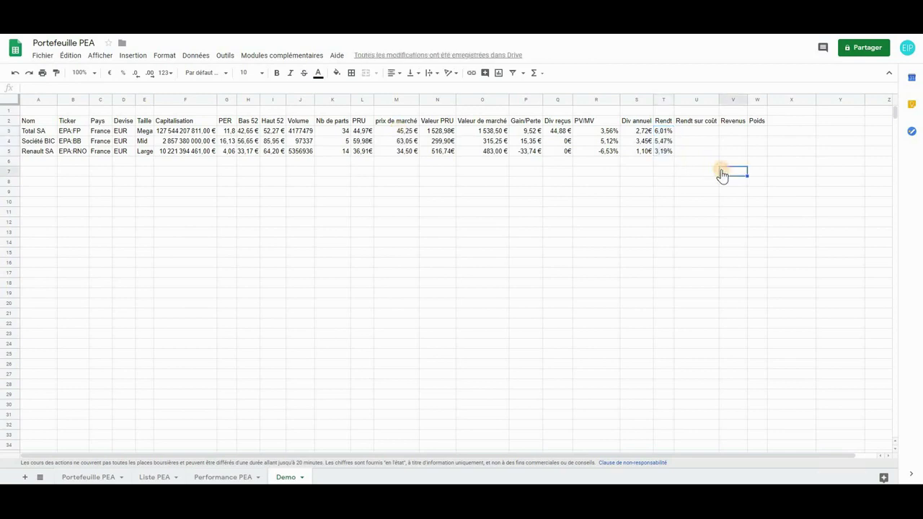
- Review the yields of the three stocks in cells T3 to T5 of the Rendt column
{"action": "left_click", "coordinate": [664, 154]}
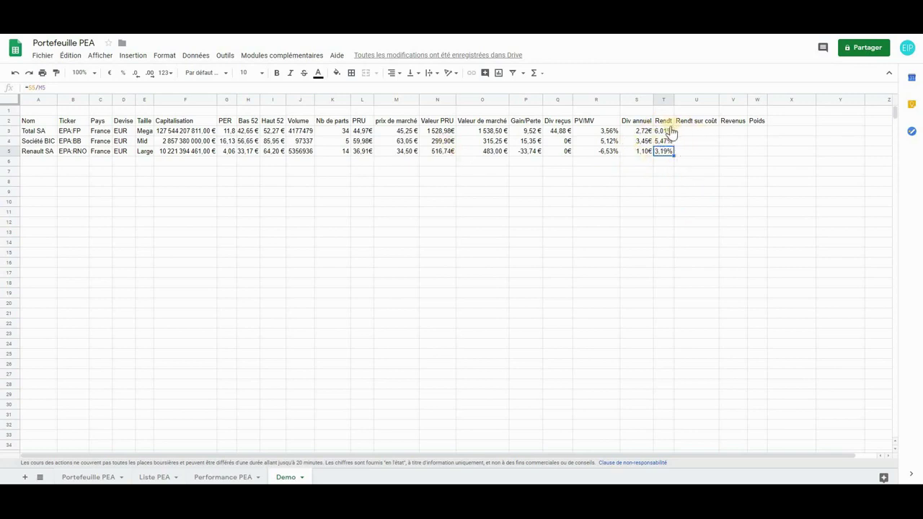
{"action": "left_click", "coordinate": [664, 131]}
{"action": "key", "text": "Down"}
{"action": "key", "text": "Down"}
{"action": "key", "text": "Up"}
{"action": "key", "text": "Up"}
{"action": "key", "text": "Up"}
{"action": "key", "text": "Down"}
- Enter =S3/L3 in cell U3 of the Rendt sur coût column to compute Total's yield on cost
{"action": "left_click", "coordinate": [696, 133]}
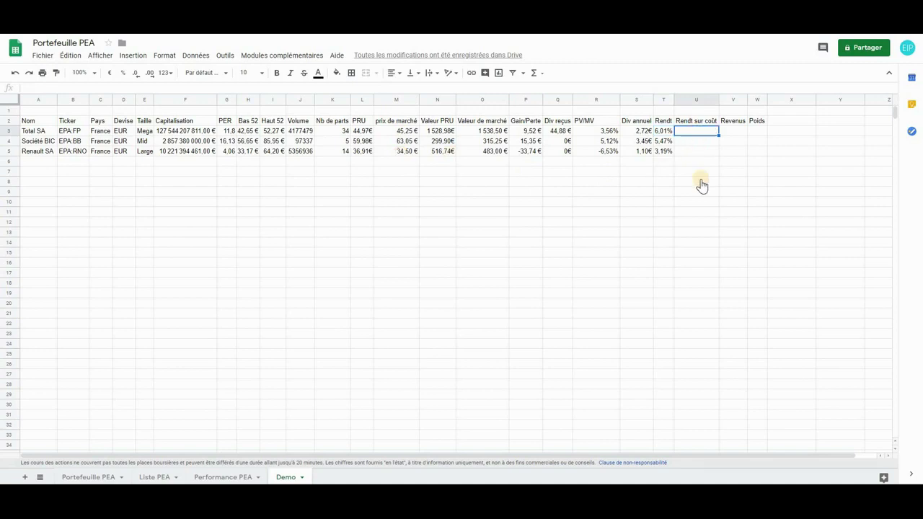
{"action": "type", "text": "="}
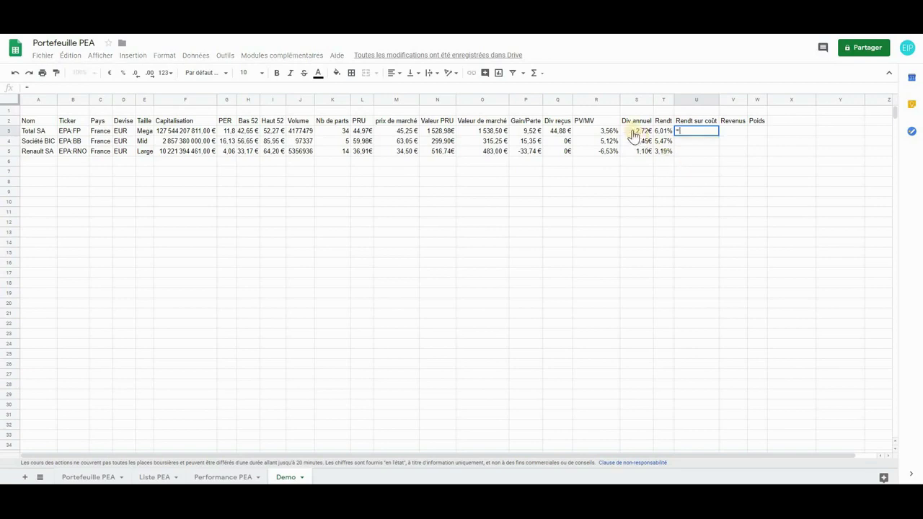
{"action": "left_click", "coordinate": [633, 134]}
{"action": "type", "text": "/"}
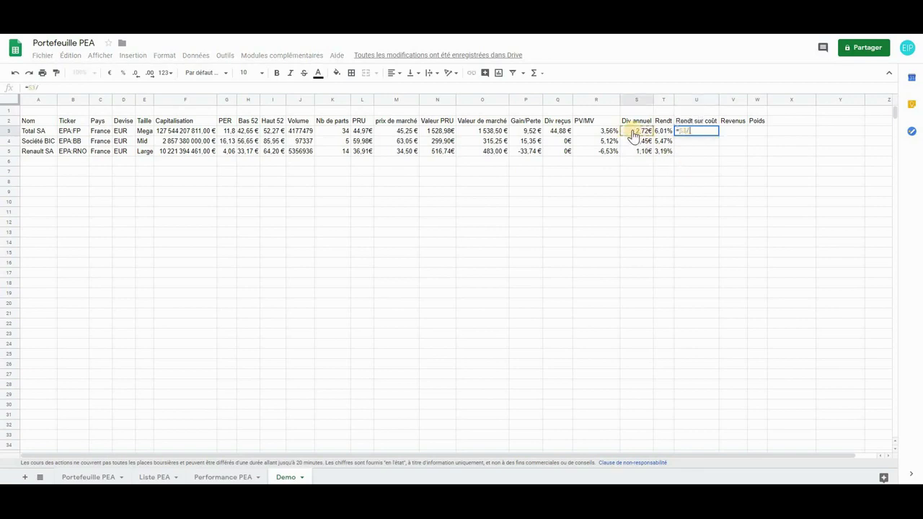
{"action": "left_click", "coordinate": [362, 133]}
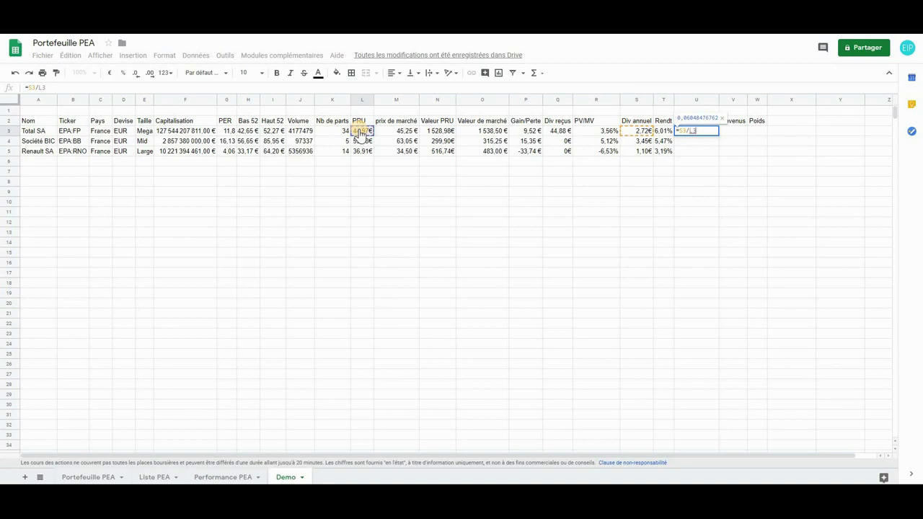
{"action": "key", "text": "Return"}
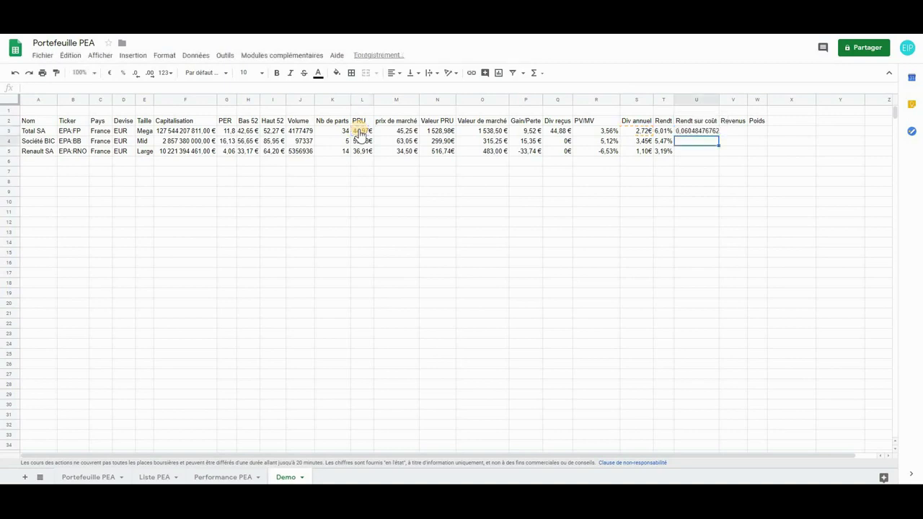
- Format the yield on cost in cell U3 as a percentage and fill its formula down to U5
{"action": "left_click", "coordinate": [681, 132]}
{"action": "left_click", "coordinate": [123, 74]}
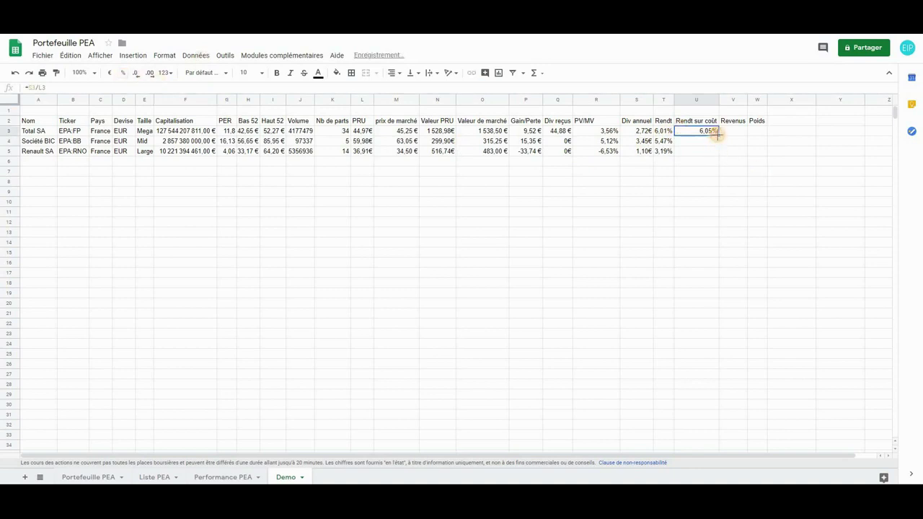
{"action": "left_click_drag", "start_coordinate": [719, 135], "coordinate": [717, 151]}
{"action": "left_click", "coordinate": [685, 192]}
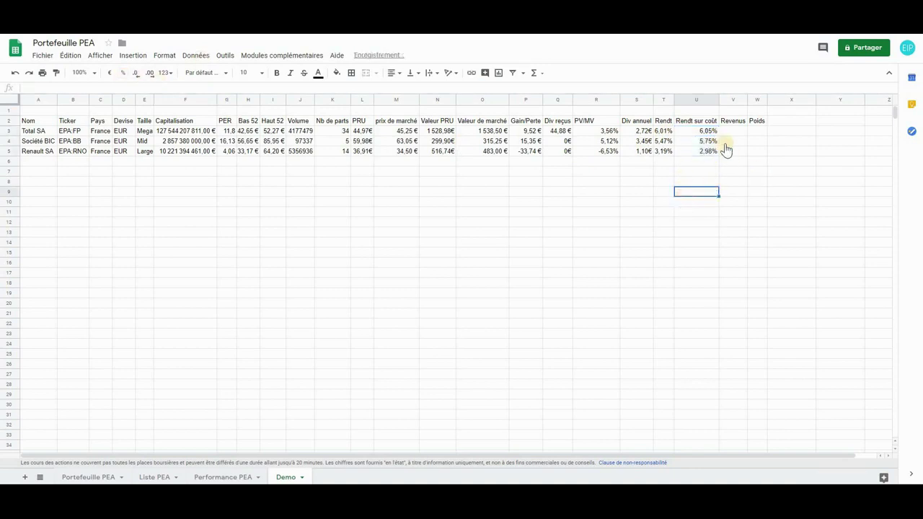
{"action": "left_click", "coordinate": [699, 132]}
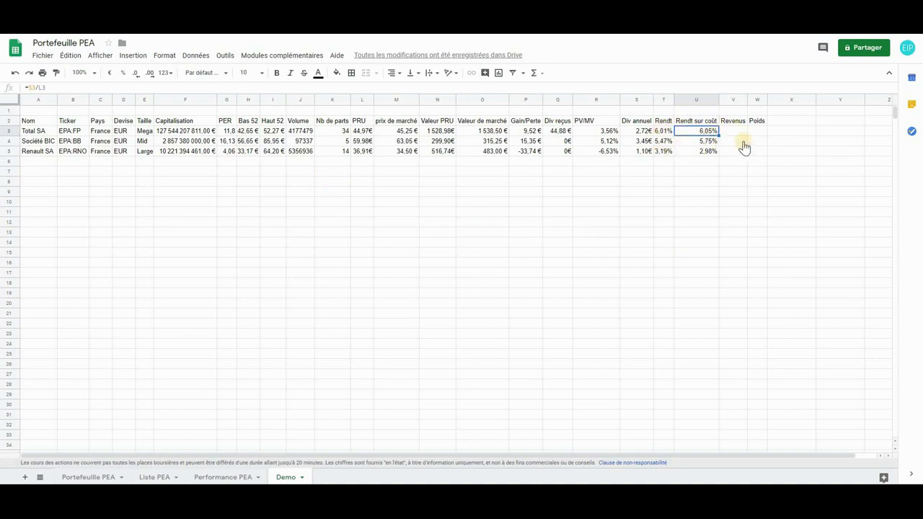
{"action": "key", "text": "Left"}
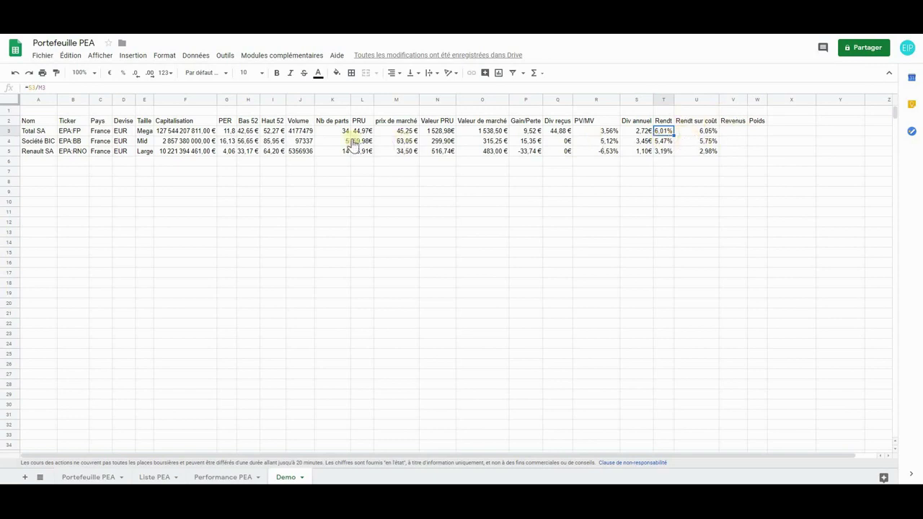
- Enter =K3*S3 in cell V3 of the Revenus column to compute Total's annual dividend income
{"action": "left_click", "coordinate": [731, 130]}
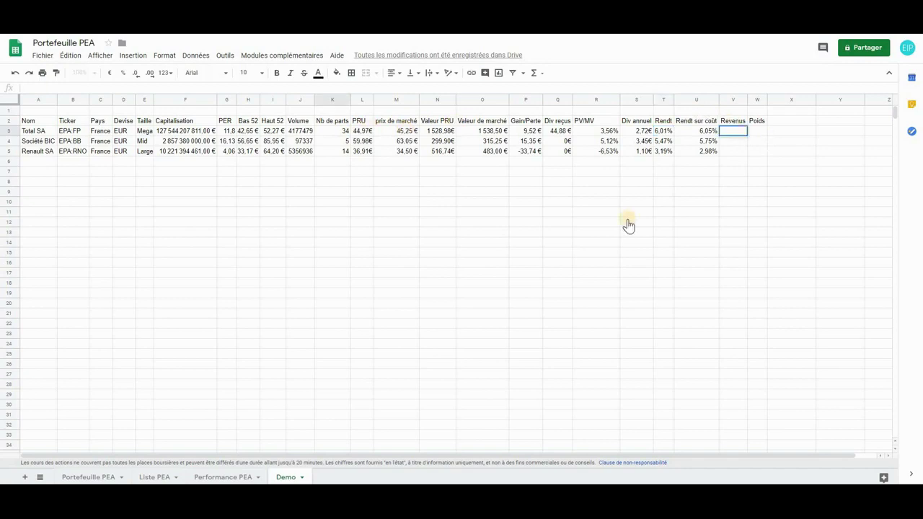
{"action": "type", "text": "="}
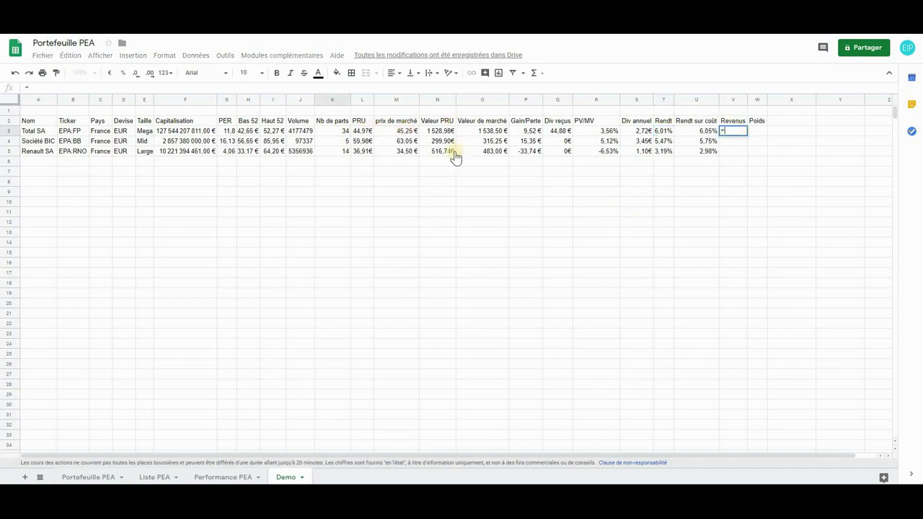
{"action": "left_click", "coordinate": [336, 133]}
{"action": "type", "text": "*"}
{"action": "left_click", "coordinate": [645, 133]}
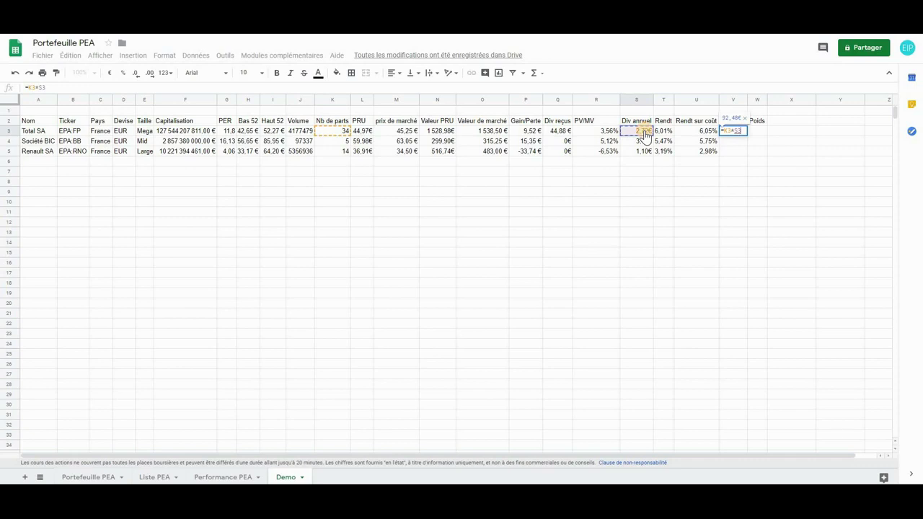
{"action": "key", "text": "Return"}
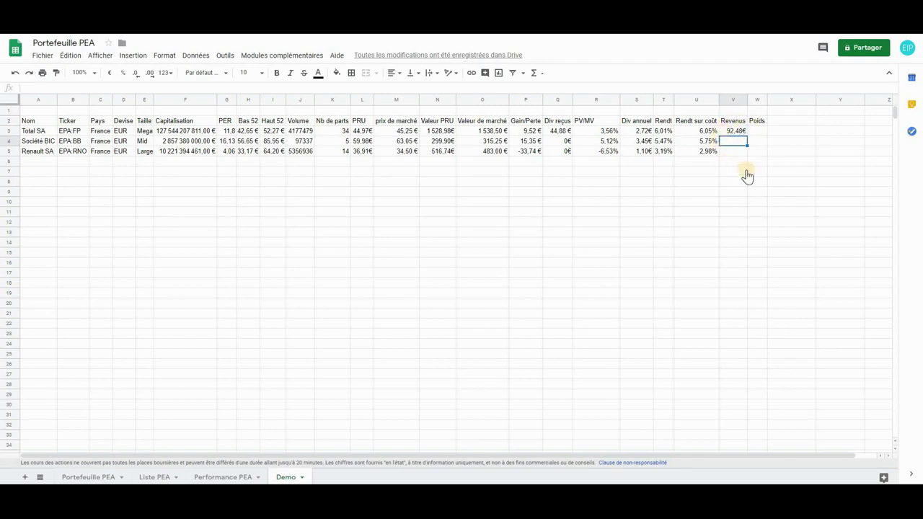
- Fill the Revenus formula from V3 down to cell V5
{"action": "left_click", "coordinate": [737, 132]}
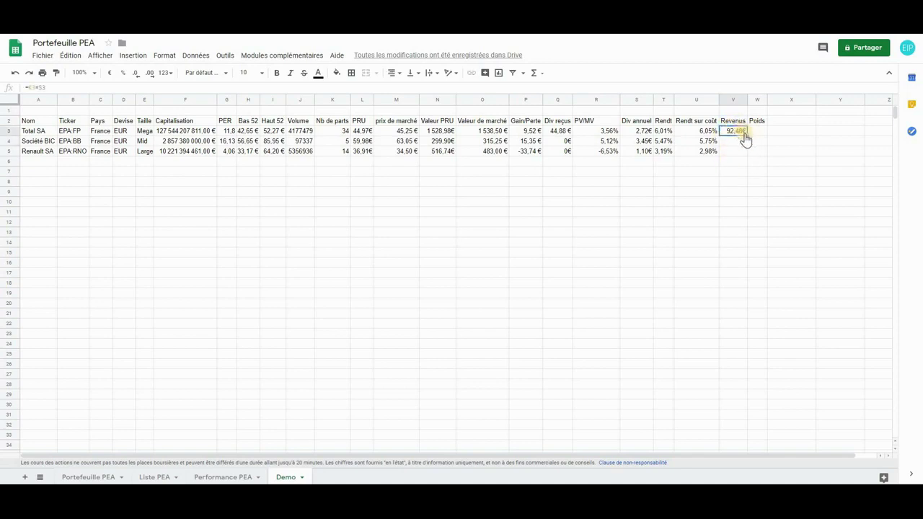
{"action": "left_click_drag", "start_coordinate": [747, 136], "coordinate": [753, 160]}
{"action": "left_click", "coordinate": [756, 181]}
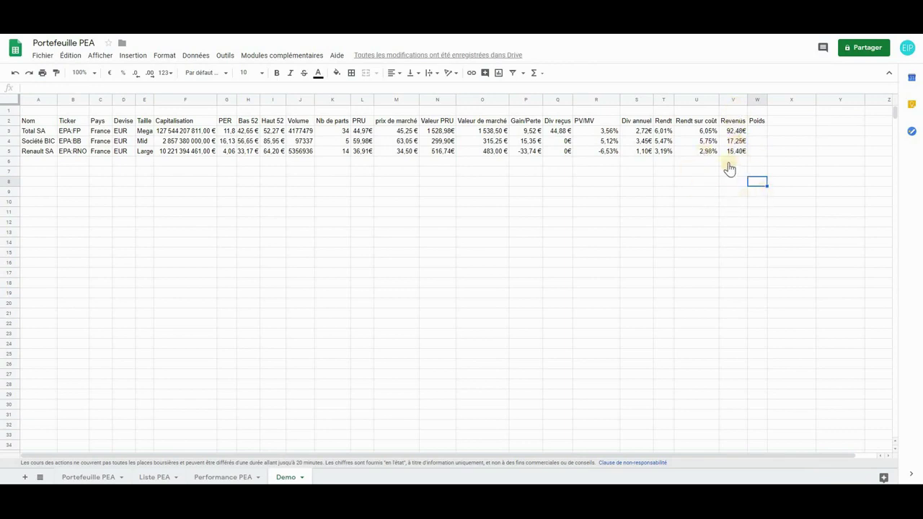
- Total the revenues in cell V6 with =SOMME(V3:V5)
{"action": "left_click", "coordinate": [726, 165]}
{"action": "type", "text": "=somme"}
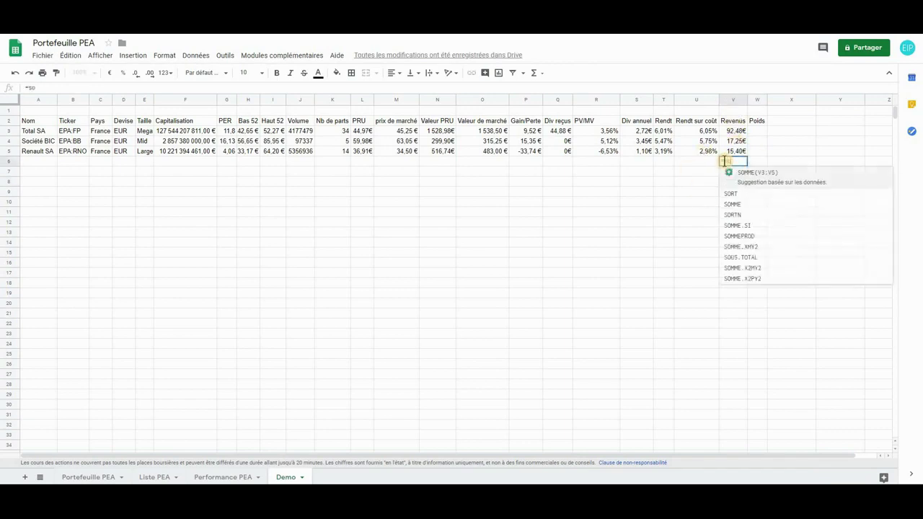
{"action": "left_click", "coordinate": [770, 184]}
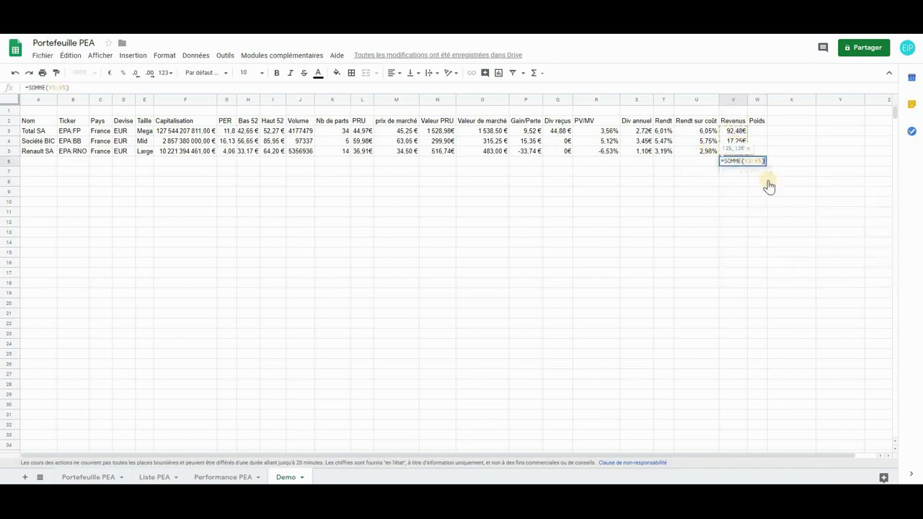
{"action": "key", "text": "Return"}
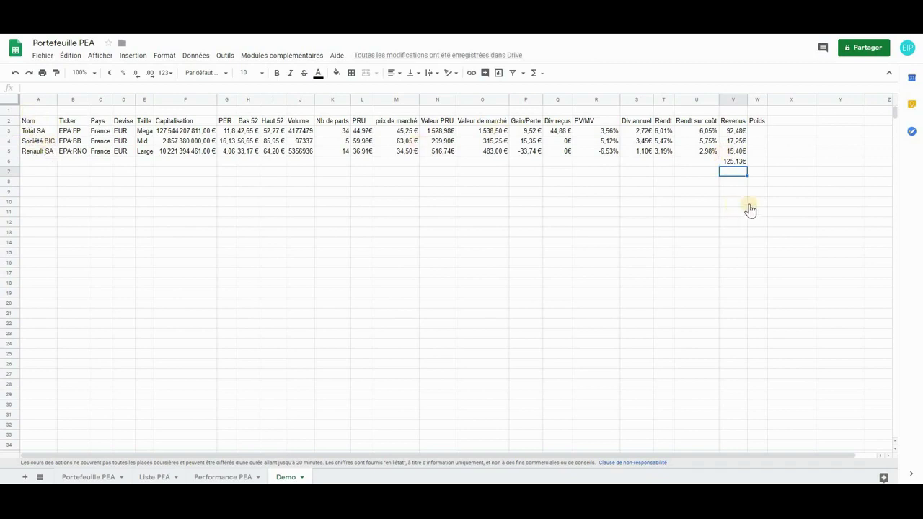
{"action": "left_click", "coordinate": [735, 164]}
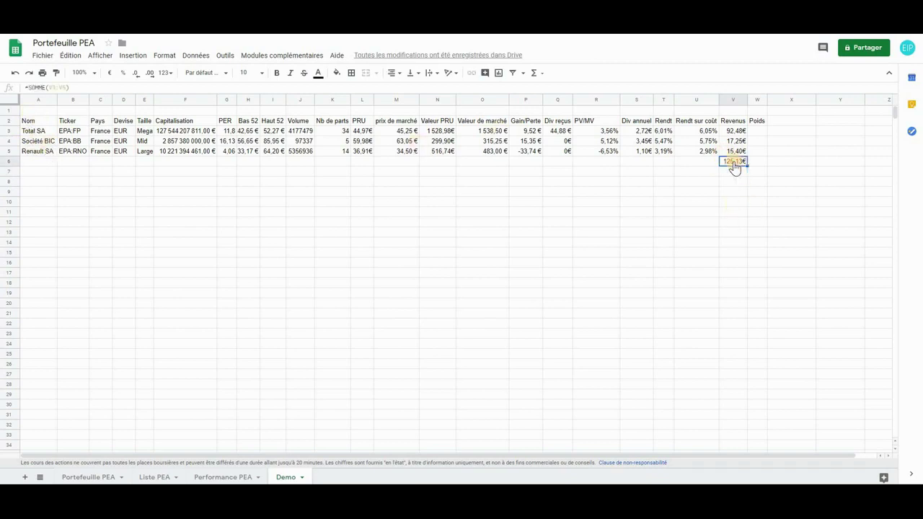
- Insert an empty row above the Total SA row, directly below the column headings
{"action": "left_click", "coordinate": [758, 132]}
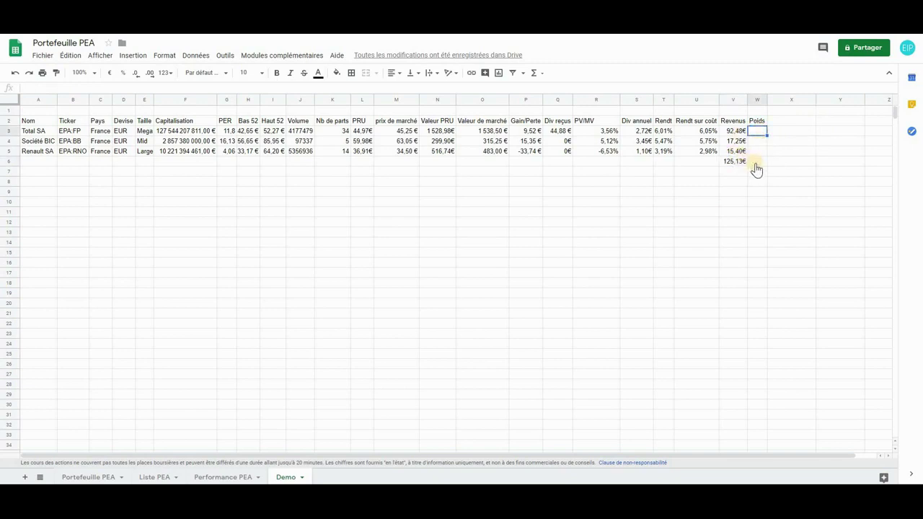
{"action": "left_click", "coordinate": [756, 166]}
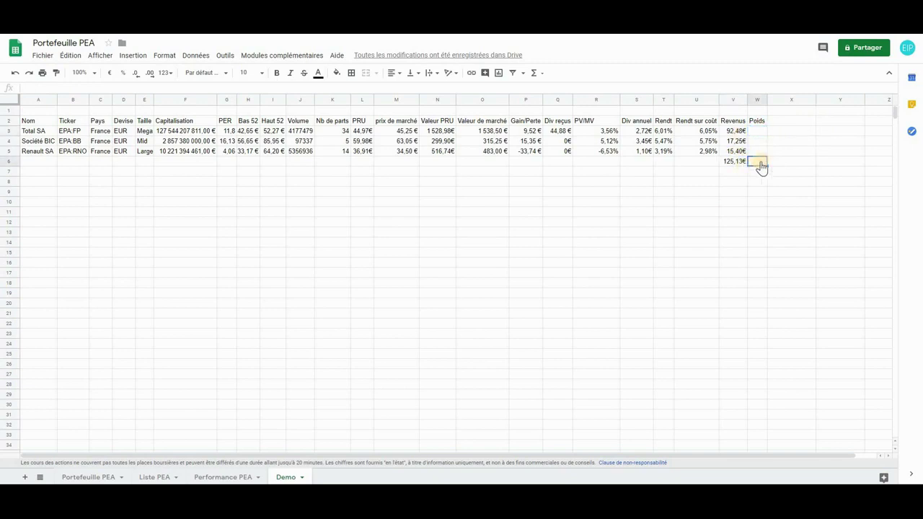
{"action": "left_click", "coordinate": [755, 165]}
{"action": "left_click", "coordinate": [5, 130]}
{"action": "right_click", "coordinate": [5, 131]}
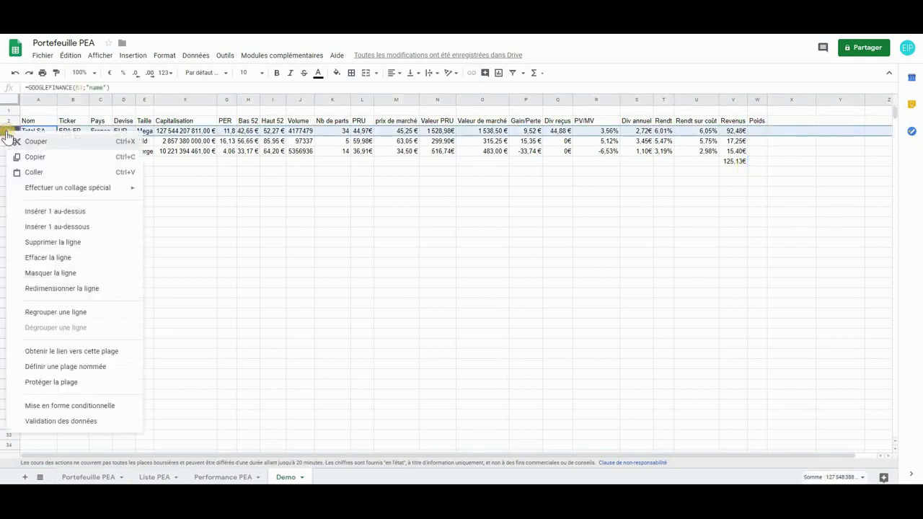
{"action": "left_click", "coordinate": [49, 213]}
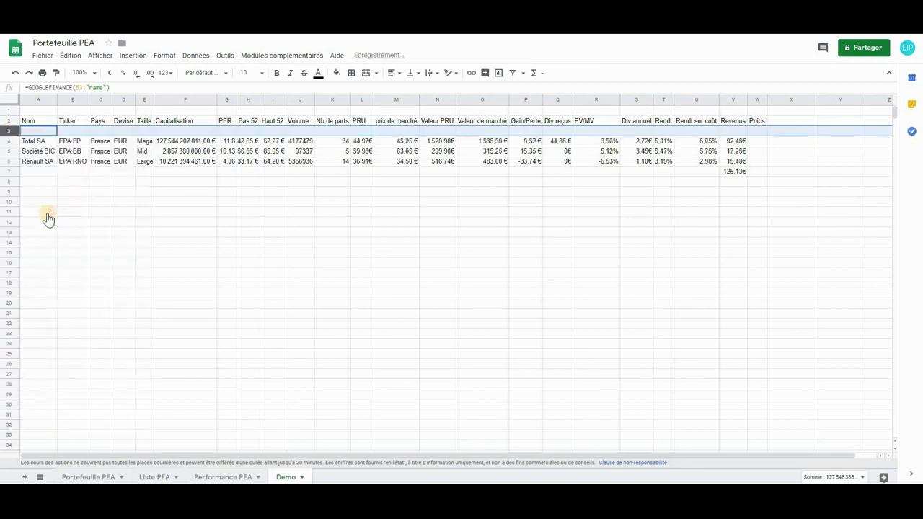
- Label the empty row above Total SA as Liquidités in cell A3
{"action": "left_click", "coordinate": [28, 133]}
{"action": "type", "text": "L"}
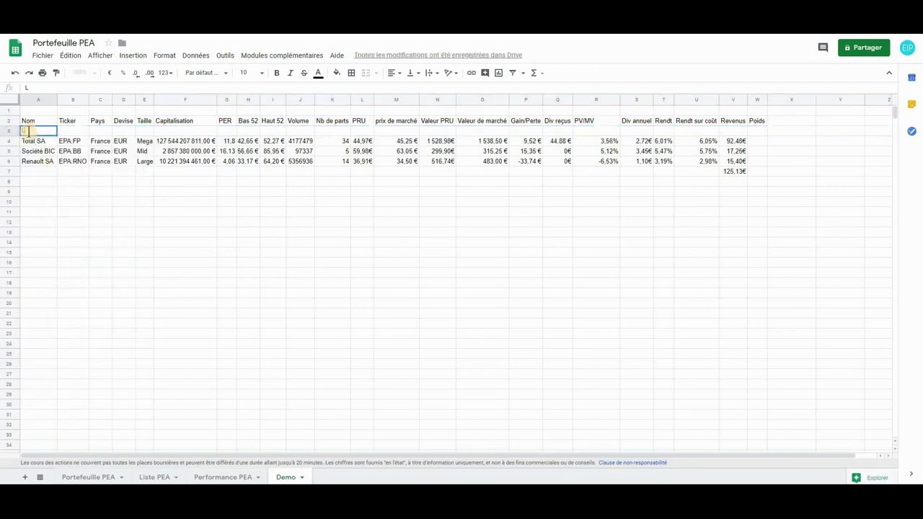
{"action": "type", "text": "iquidités"}
{"action": "left_click", "coordinate": [51, 185]}
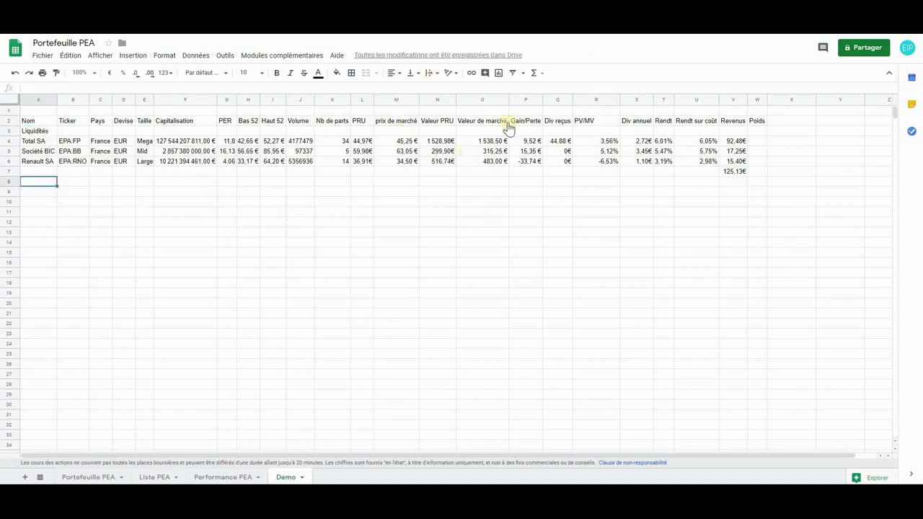
{"action": "left_click", "coordinate": [407, 132]}
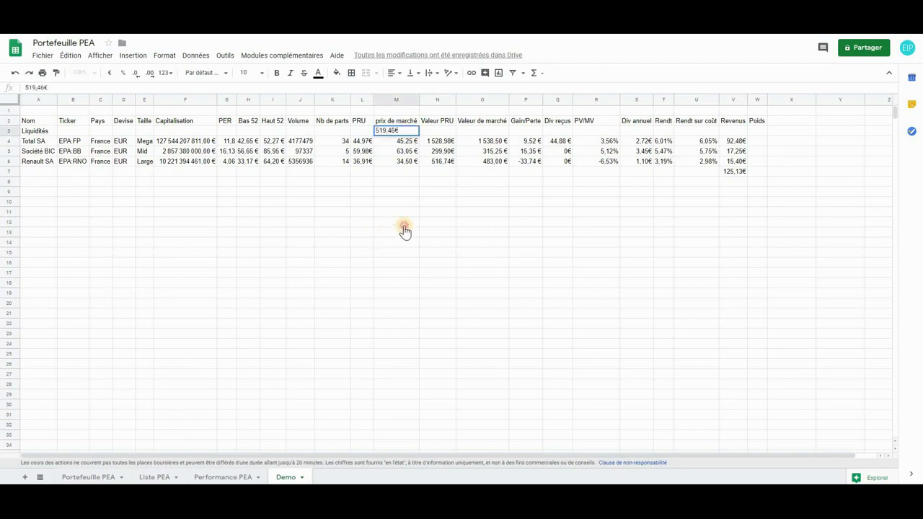
{"action": "left_click", "coordinate": [404, 224]}
{"action": "left_click", "coordinate": [429, 132]}
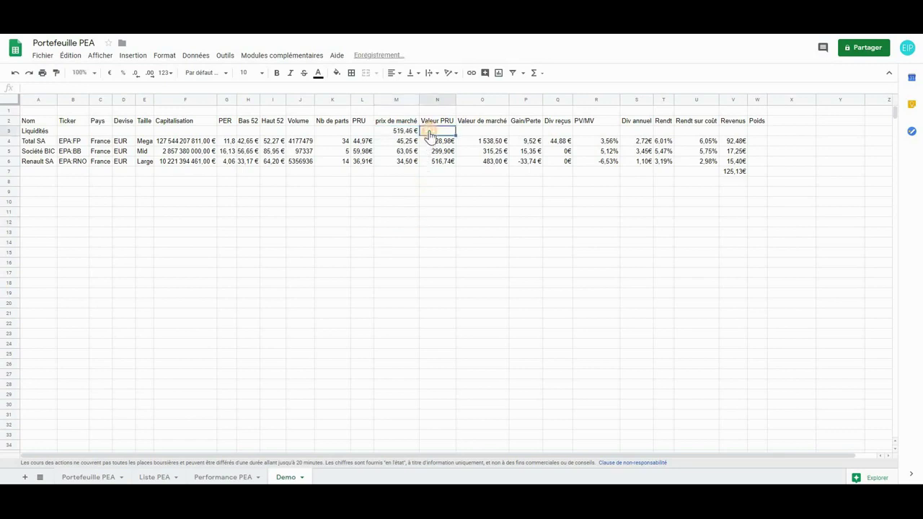
{"action": "type", "text": "=M3"}
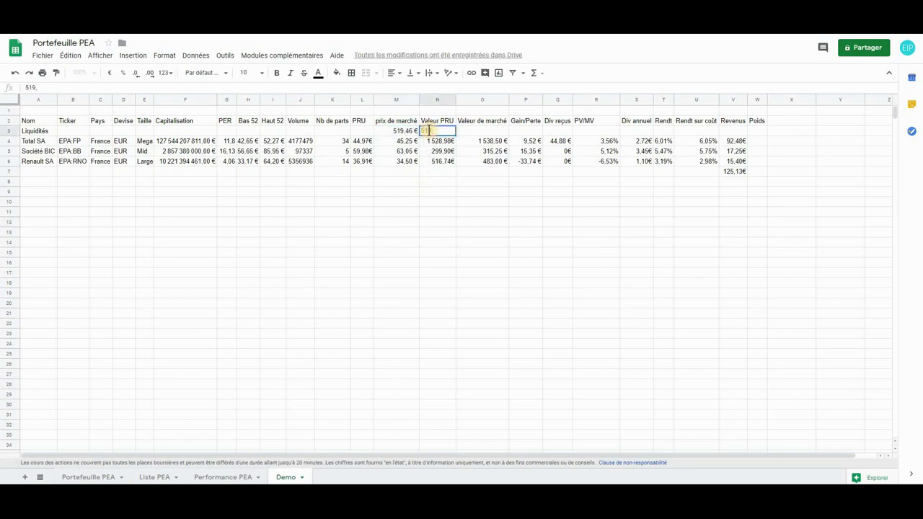
{"action": "left_click", "coordinate": [482, 262]}
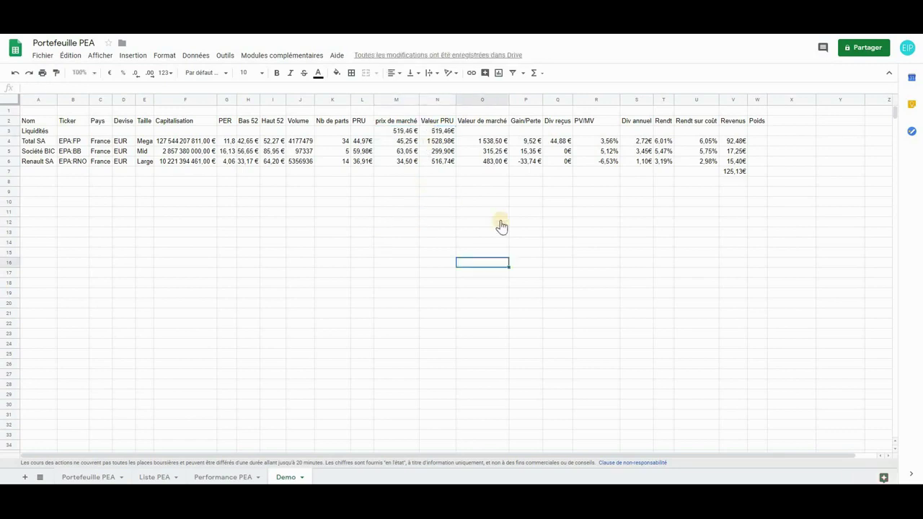
{"action": "left_click", "coordinate": [756, 133]}
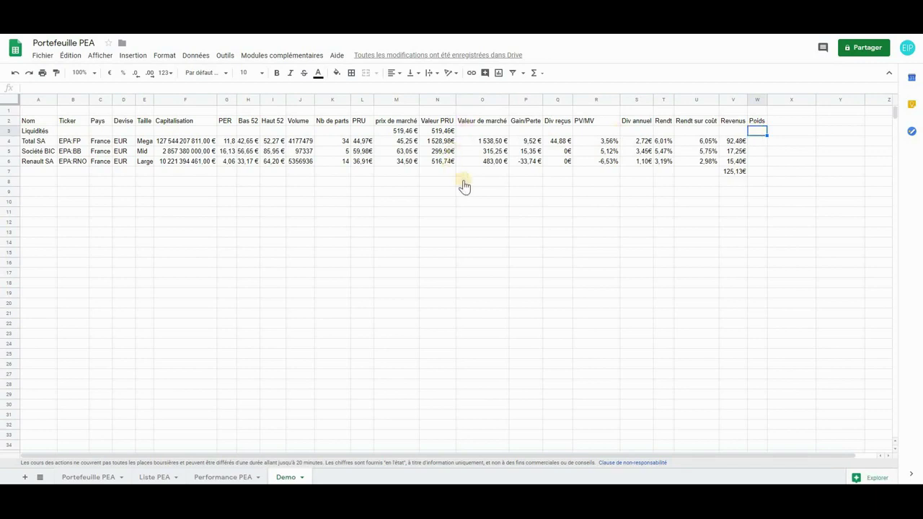
{"action": "left_click", "coordinate": [403, 131]}
{"action": "key", "text": "Delete"}
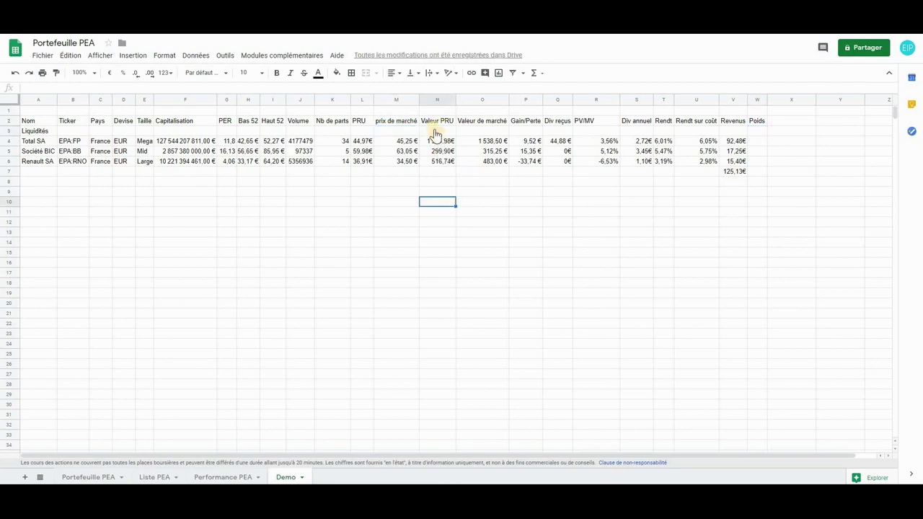
- Enter 519,46€ for Liquidités in both the Valeur PRU cell N3 and the Valeur de marché cell O3
{"action": "left_click", "coordinate": [436, 133]}
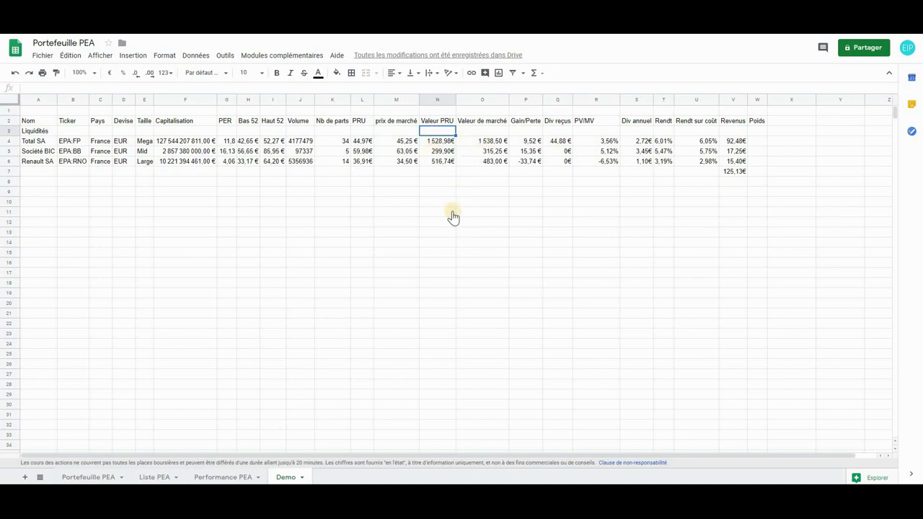
{"action": "type", "text": "519,46€"}
{"action": "left_click", "coordinate": [478, 132]}
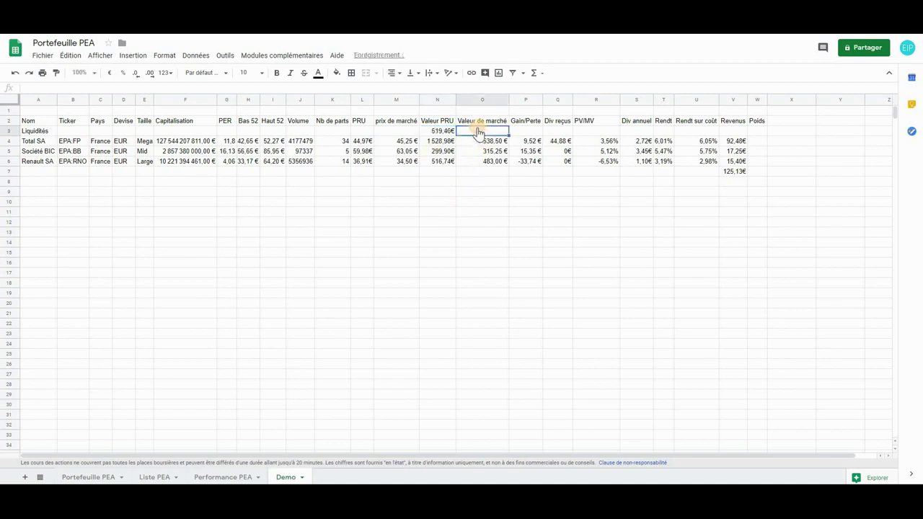
{"action": "type", "text": "519,46€"}
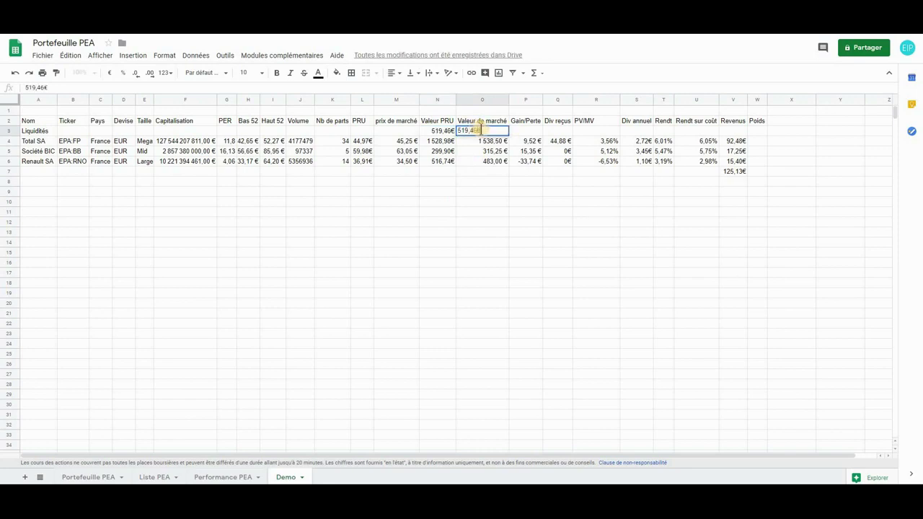
{"action": "left_click", "coordinate": [497, 192]}
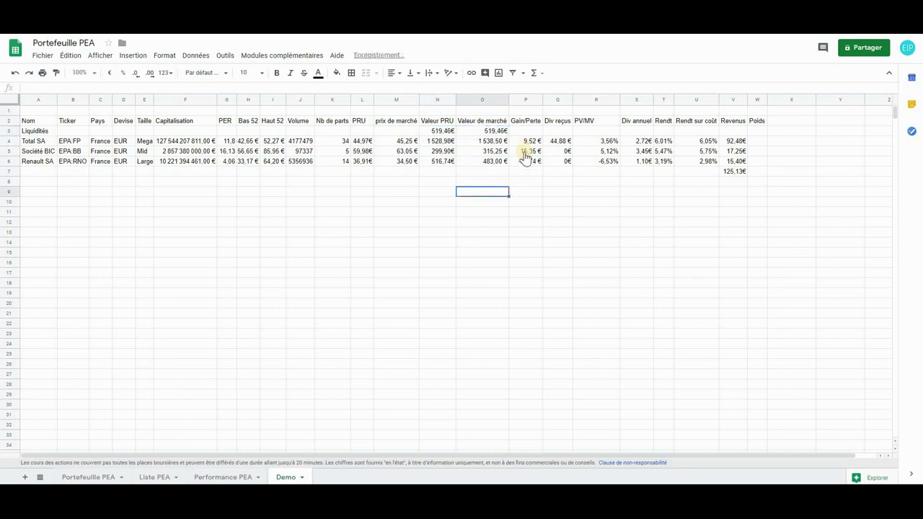
- Total the Valeur de marché column, cash included, in cell O7 with =SOMME(O3:O6)
{"action": "left_click", "coordinate": [494, 132]}
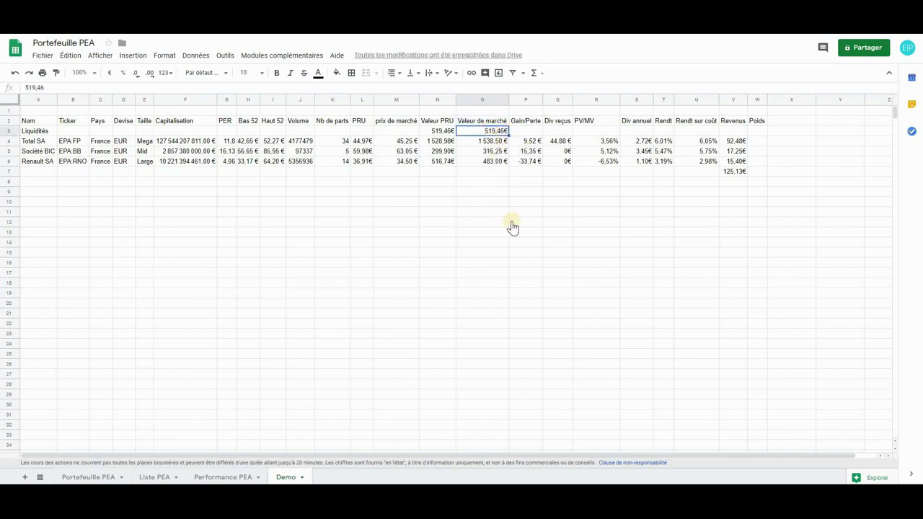
{"action": "left_click", "coordinate": [489, 142]}
{"action": "left_click_drag", "start_coordinate": [490, 142], "coordinate": [490, 163]}
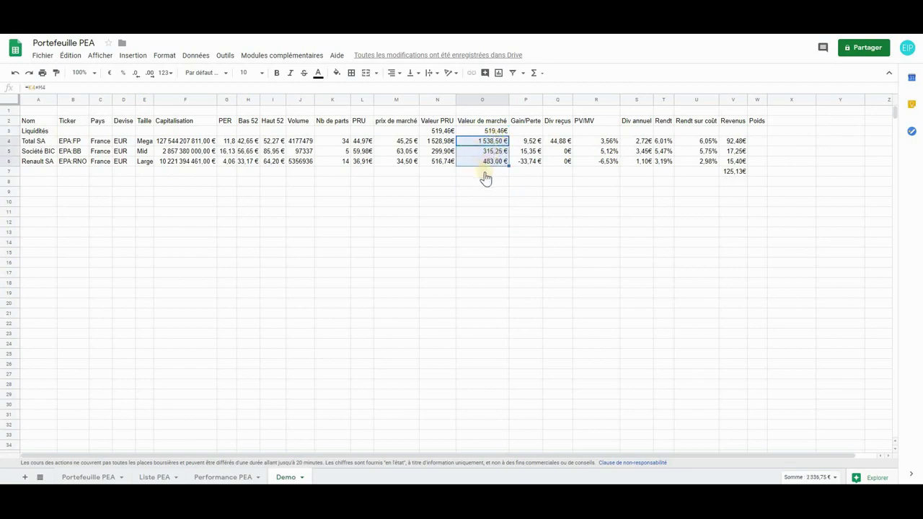
{"action": "left_click", "coordinate": [485, 174]}
{"action": "type", "text": "=so"}
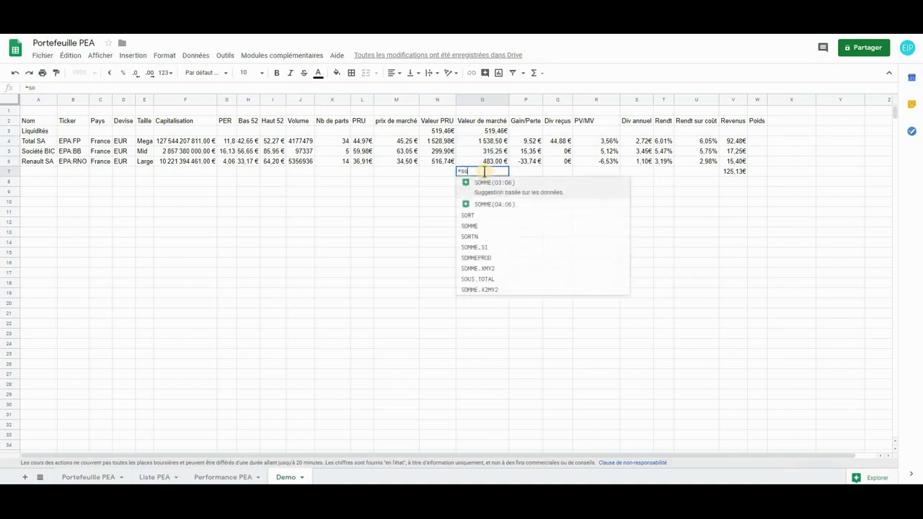
{"action": "type", "text": "umm"}
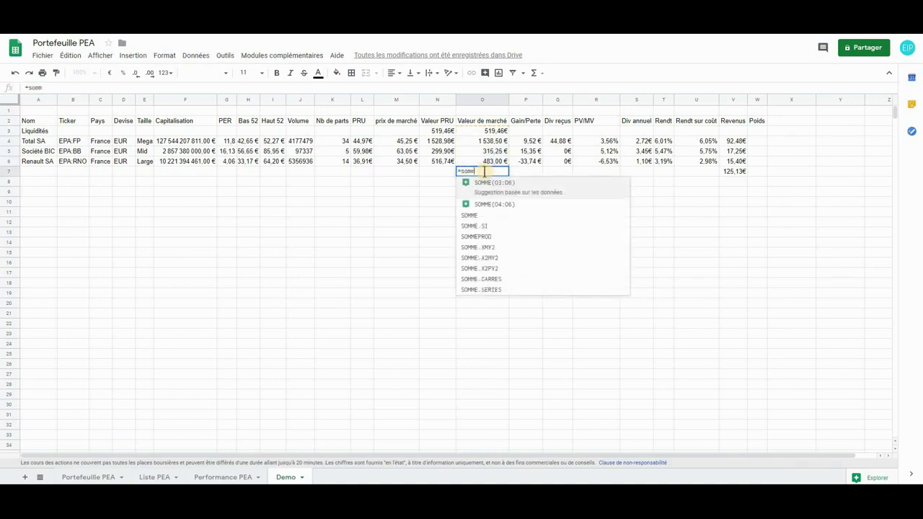
{"action": "left_click", "coordinate": [487, 186]}
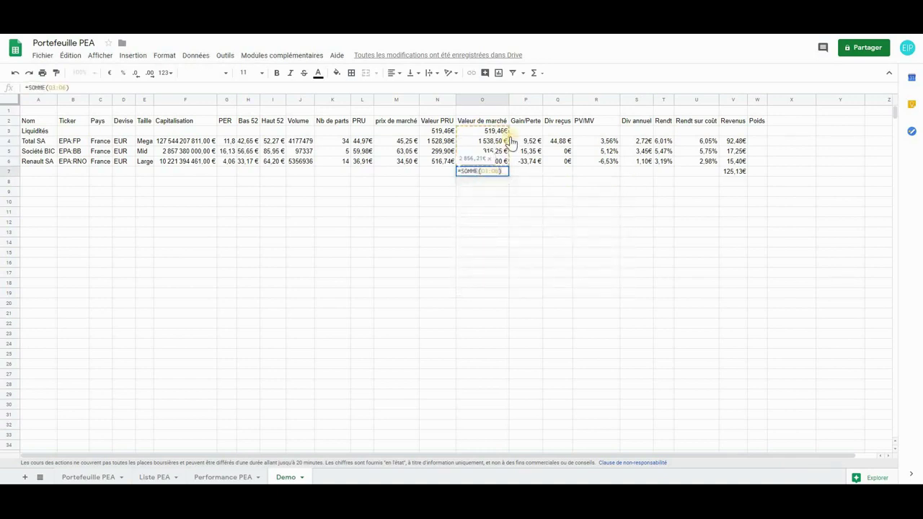
{"action": "key", "text": "Return"}
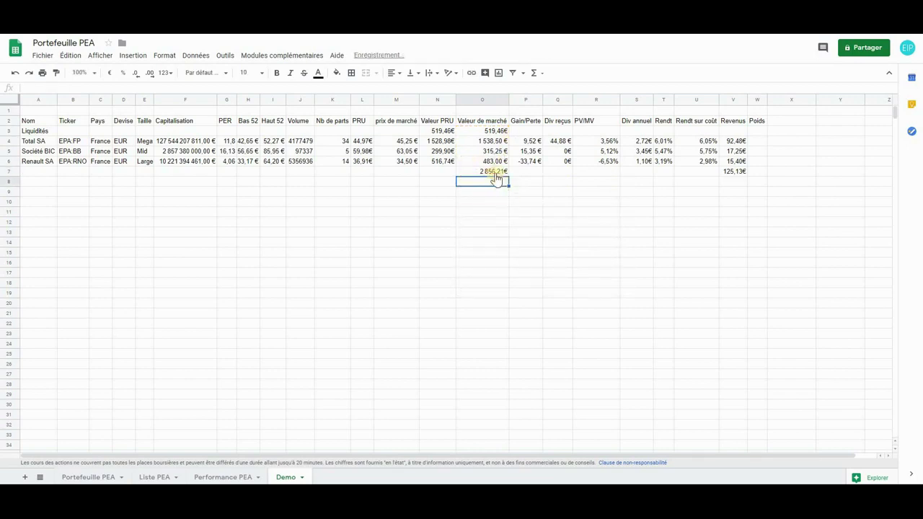
- Highlight the market value total in O7 with blue text and a yellow fill
{"action": "left_click", "coordinate": [492, 172]}
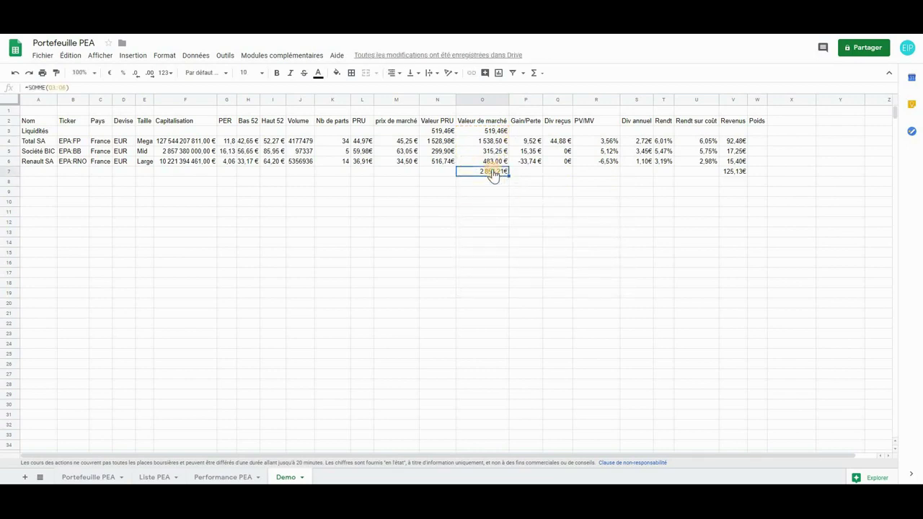
{"action": "left_click", "coordinate": [318, 73]}
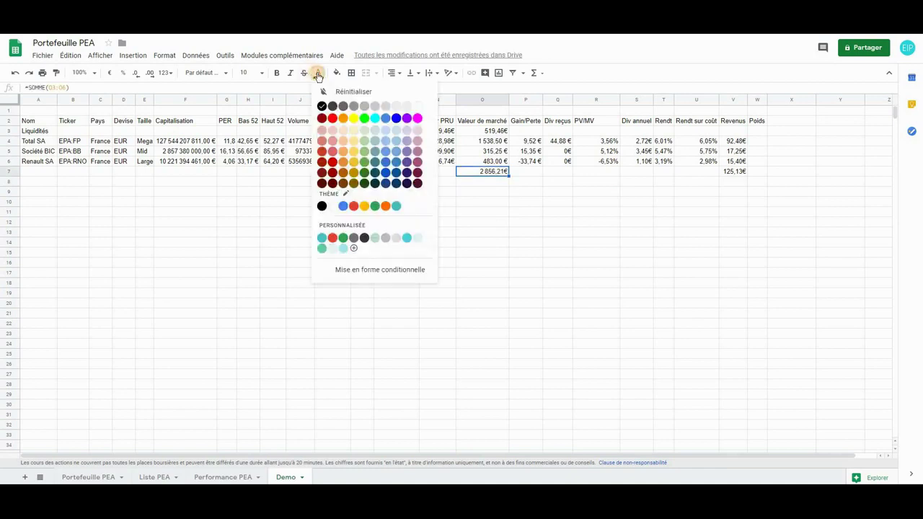
{"action": "left_click", "coordinate": [399, 120]}
{"action": "left_click", "coordinate": [337, 73]}
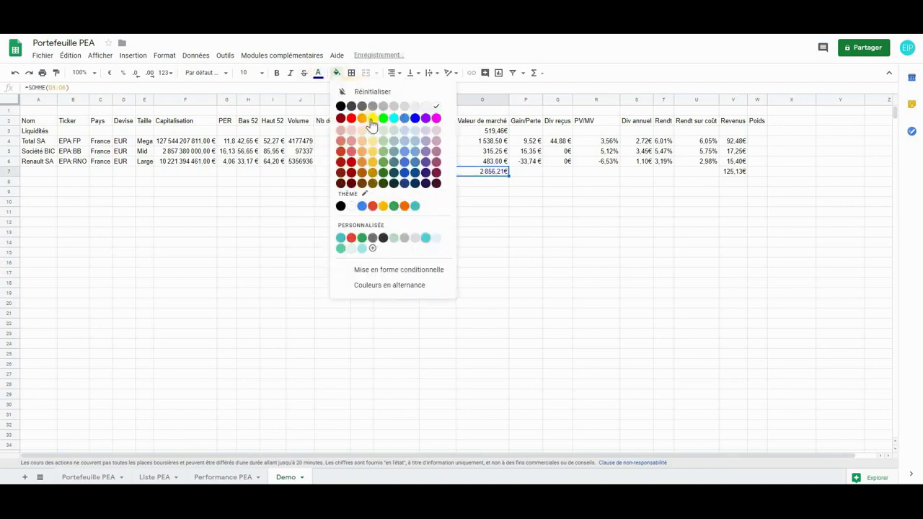
{"action": "left_click", "coordinate": [370, 120]}
{"action": "left_click", "coordinate": [477, 183]}
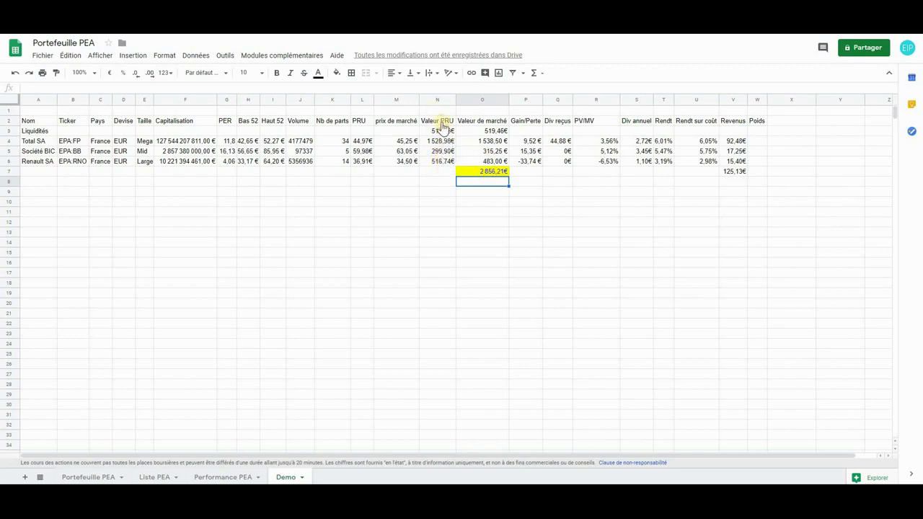
- Enter 2 800€ in cell N7 beneath the Valeur PRU column
{"action": "left_click", "coordinate": [439, 173]}
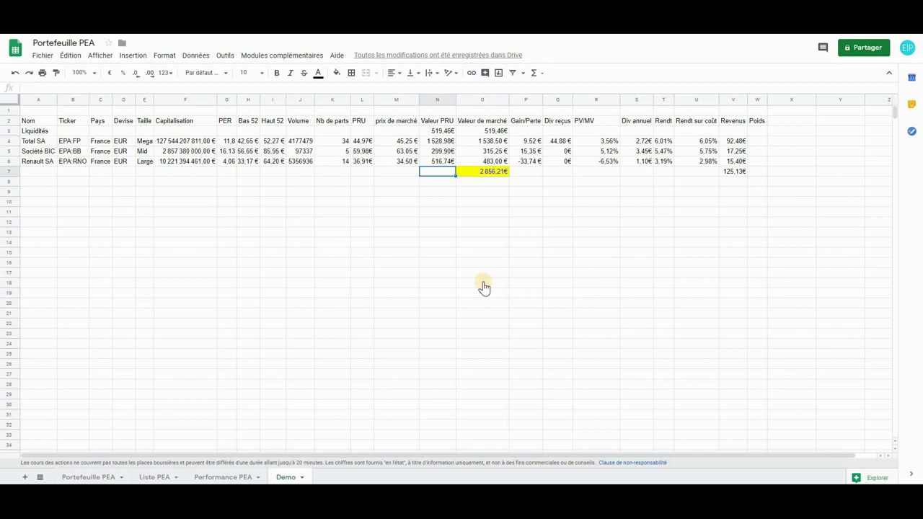
{"action": "type", "text": "2 800€"}
{"action": "key", "text": "Return"}
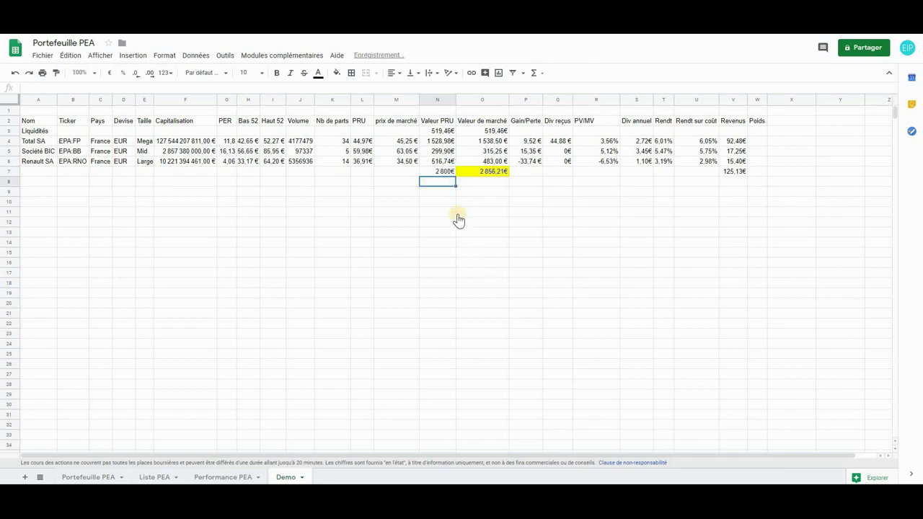
{"action": "left_click", "coordinate": [443, 173]}
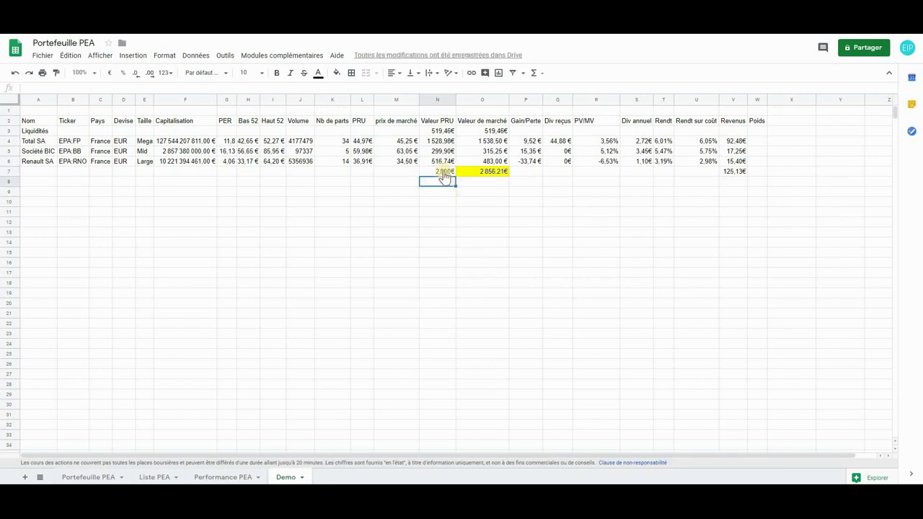
- Insert an empty row above the totals row, directly below Renault SA
{"action": "left_click", "coordinate": [10, 172]}
{"action": "right_click", "coordinate": [10, 172]}
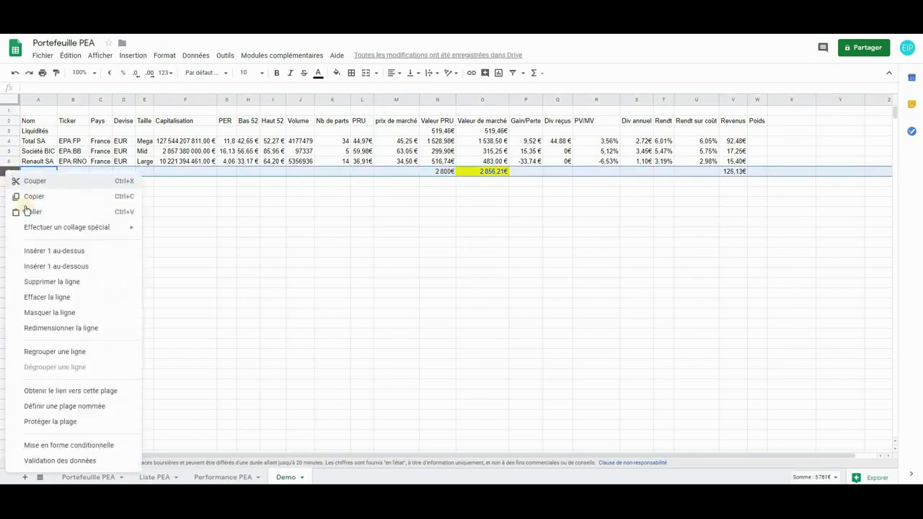
{"action": "left_click", "coordinate": [51, 251]}
{"action": "left_click", "coordinate": [430, 313]}
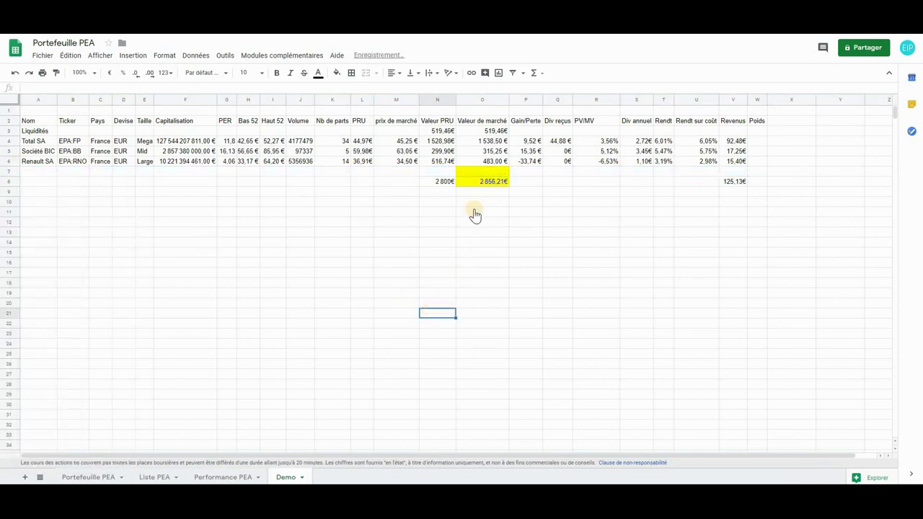
- Set the fill of the empty cell O7 above the market value total to white
{"action": "left_click", "coordinate": [466, 162]}
{"action": "left_click", "coordinate": [470, 173]}
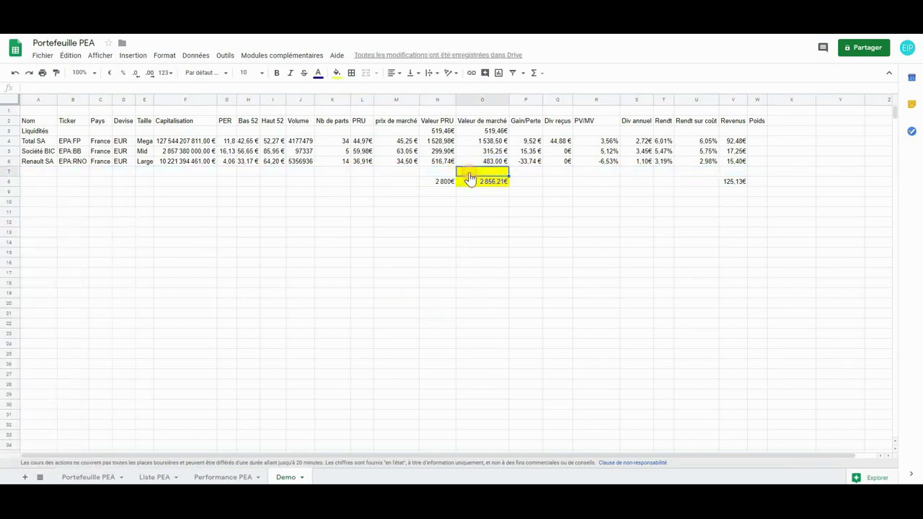
{"action": "left_click", "coordinate": [341, 73]}
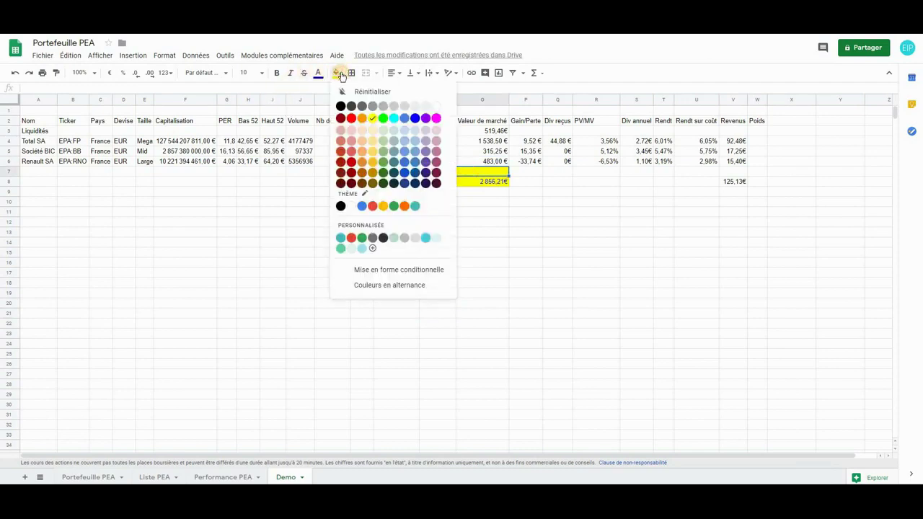
{"action": "left_click", "coordinate": [437, 107]}
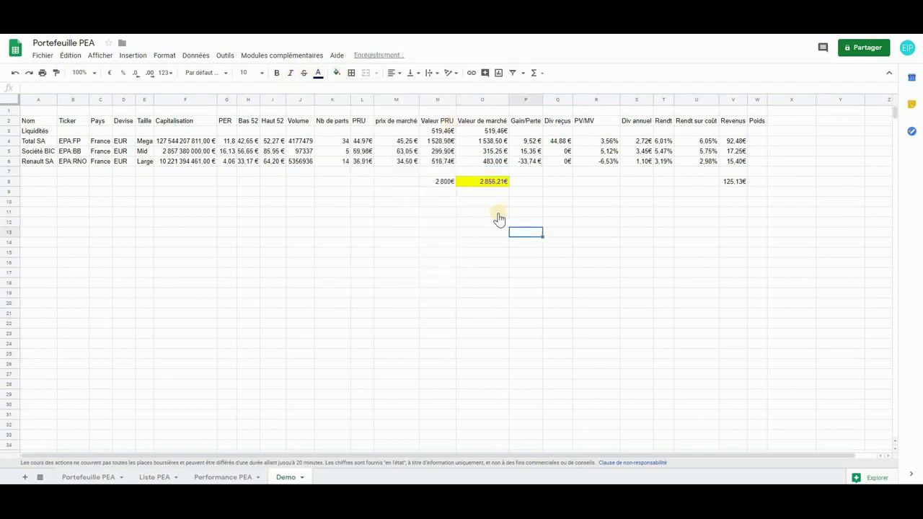
- Label the empty row below Renault SA as MV in cell A7
{"action": "left_click", "coordinate": [439, 173]}
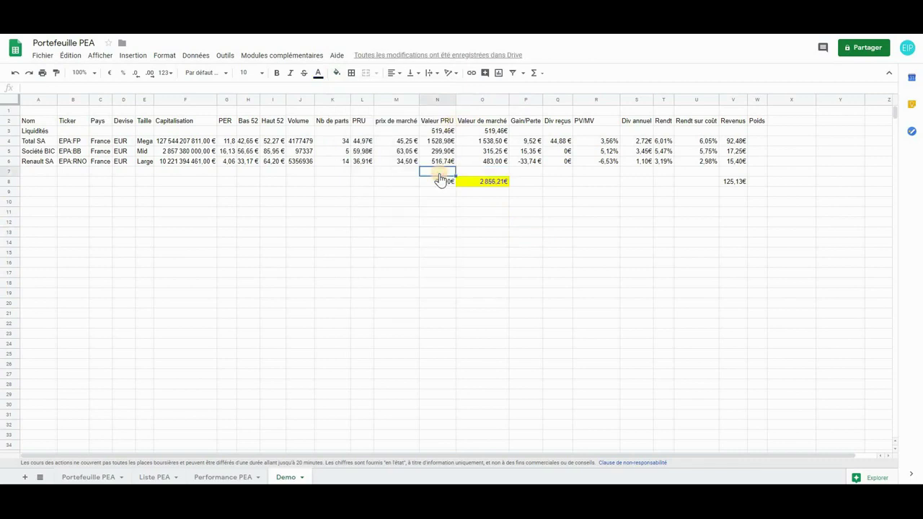
{"action": "left_click", "coordinate": [438, 132]}
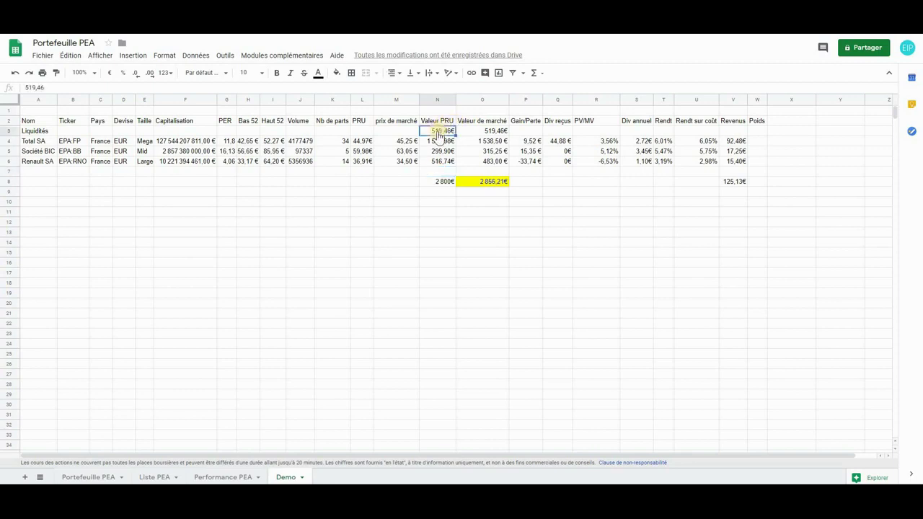
{"action": "left_click", "coordinate": [438, 174]}
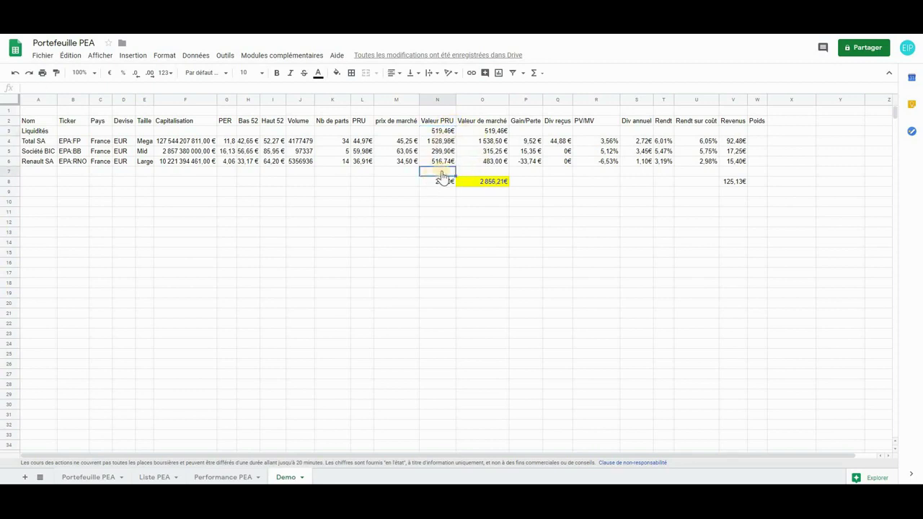
{"action": "left_click", "coordinate": [37, 173]}
{"action": "type", "text": "PV"}
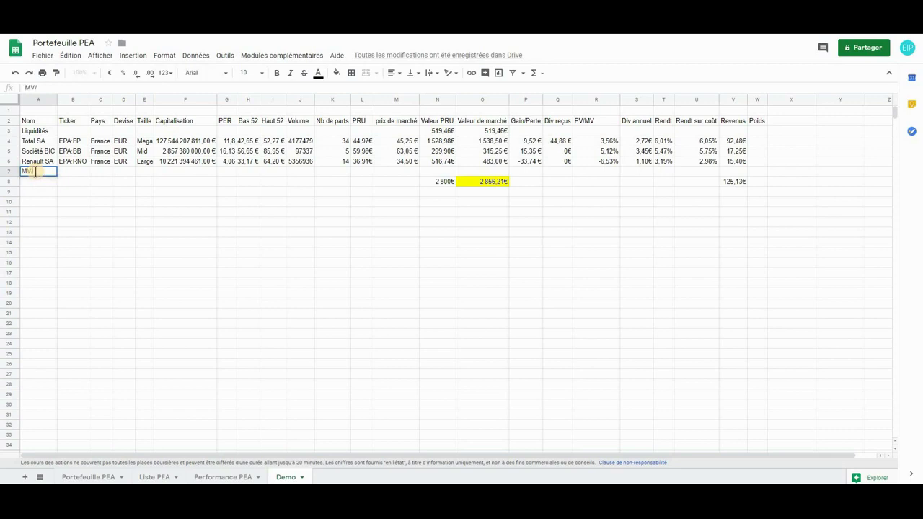
{"action": "left_click", "coordinate": [48, 182]}
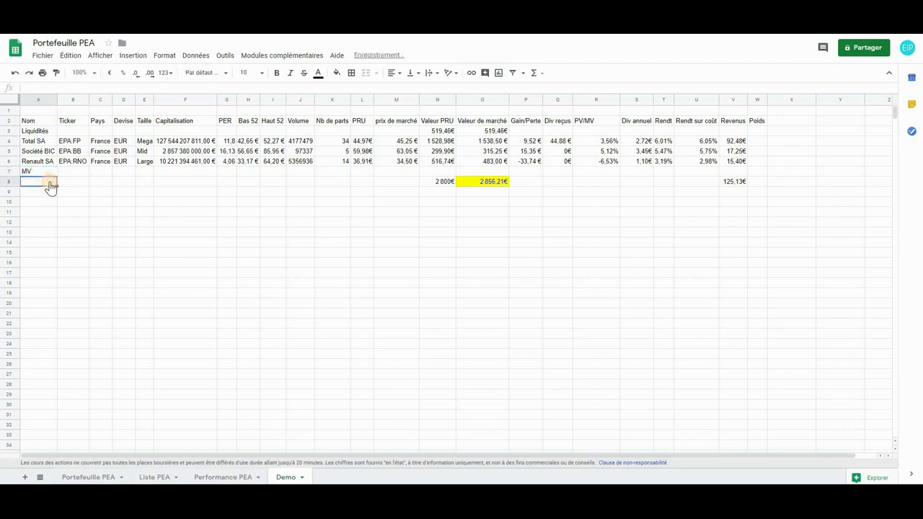
{"action": "left_click", "coordinate": [438, 173]}
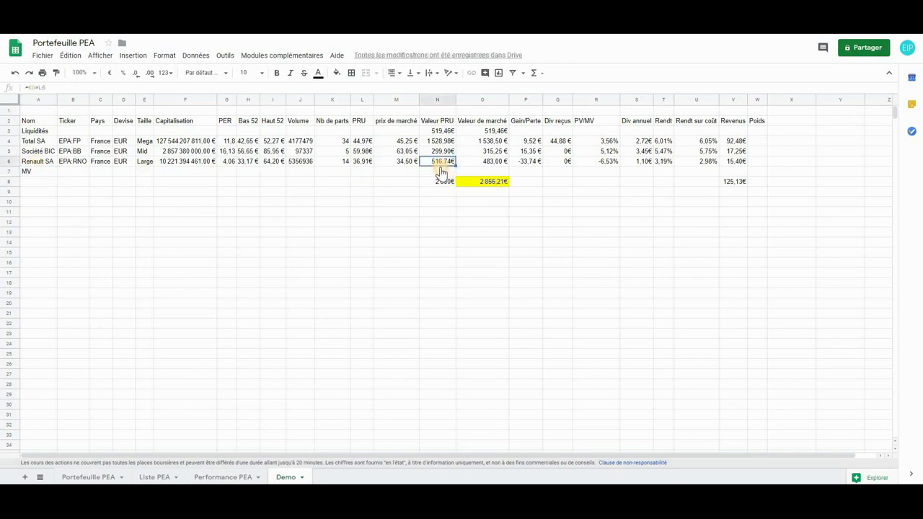
{"action": "type", "text": "-"}
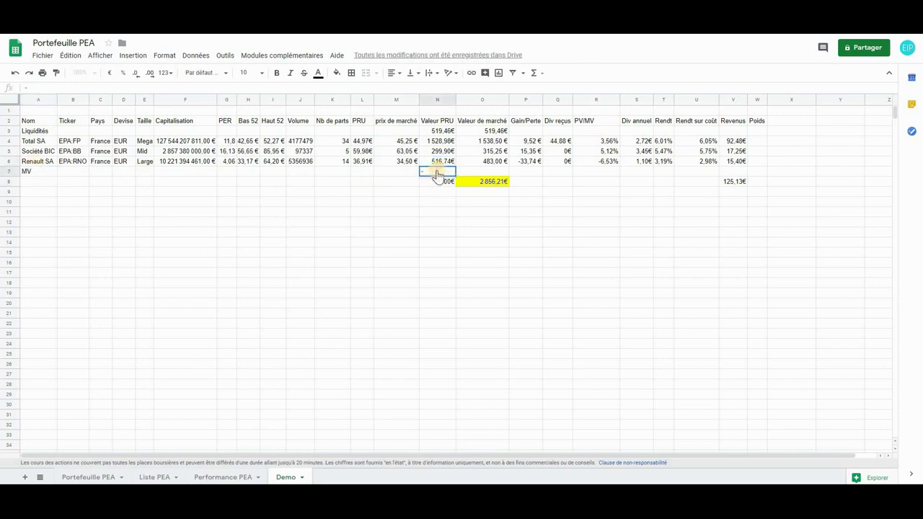
{"action": "key", "text": "Return"}
- Delete the MV label from cell A7 in the row below Renault SA
{"action": "left_click", "coordinate": [33, 172]}
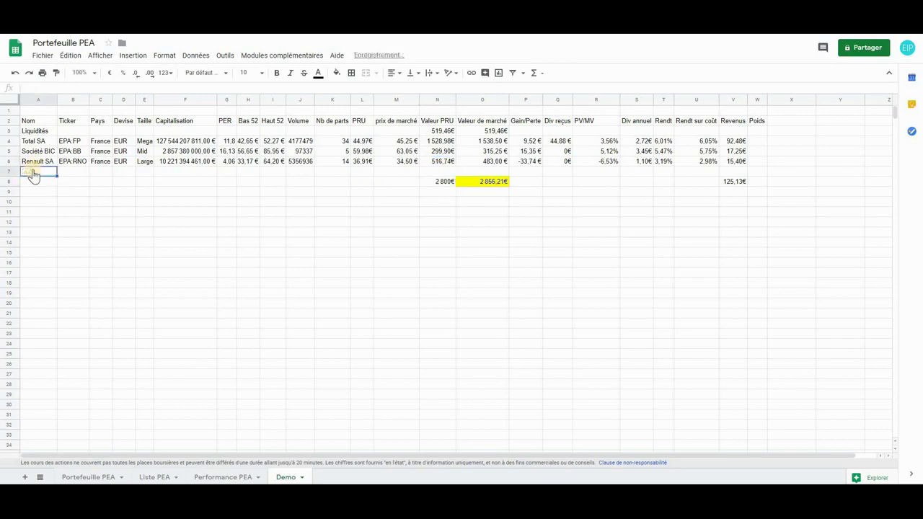
{"action": "key", "text": "Delete"}
{"action": "left_click", "coordinate": [417, 294]}
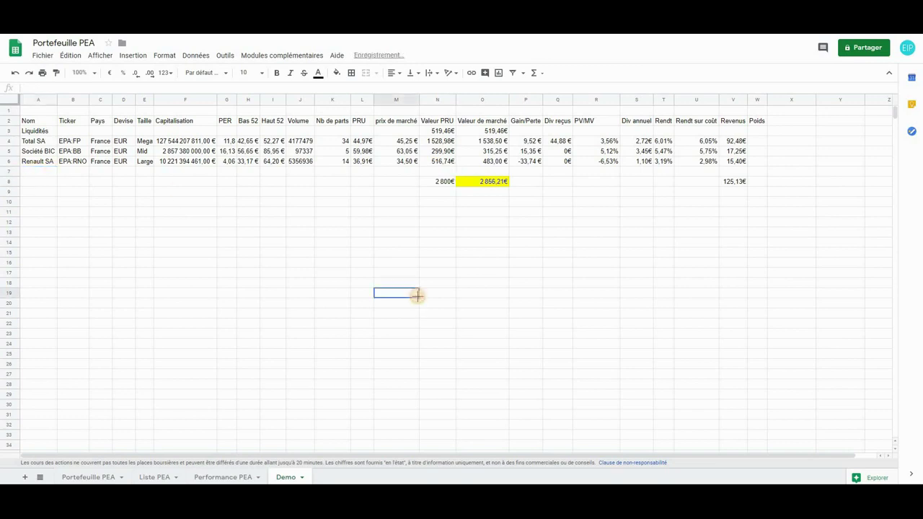
- Calculate the overall PV/MV in cell R8 with =(O8-N8)/N8 and format it as a percentage
{"action": "left_click", "coordinate": [441, 185]}
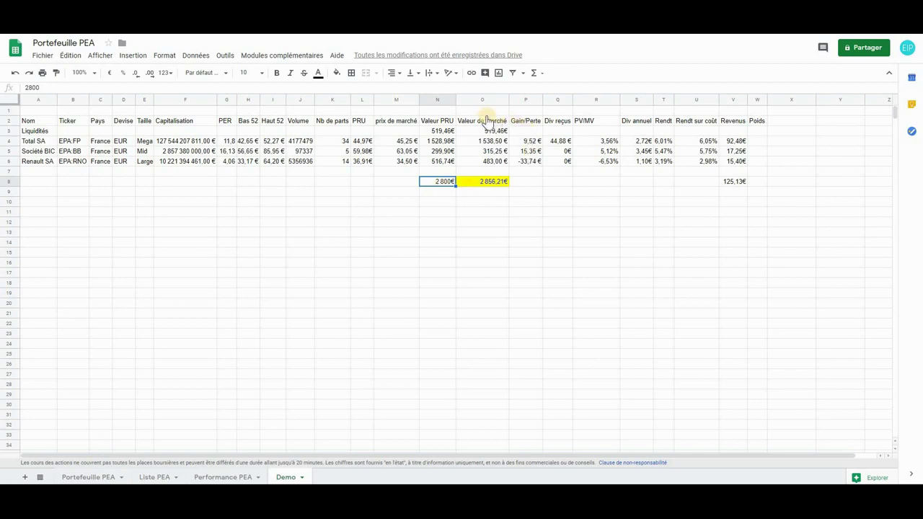
{"action": "left_click", "coordinate": [492, 186]}
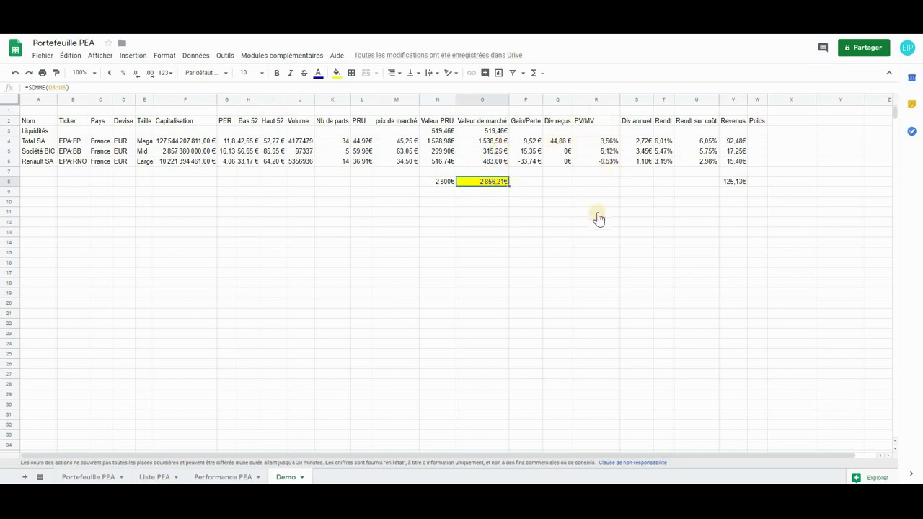
{"action": "left_click", "coordinate": [584, 182]}
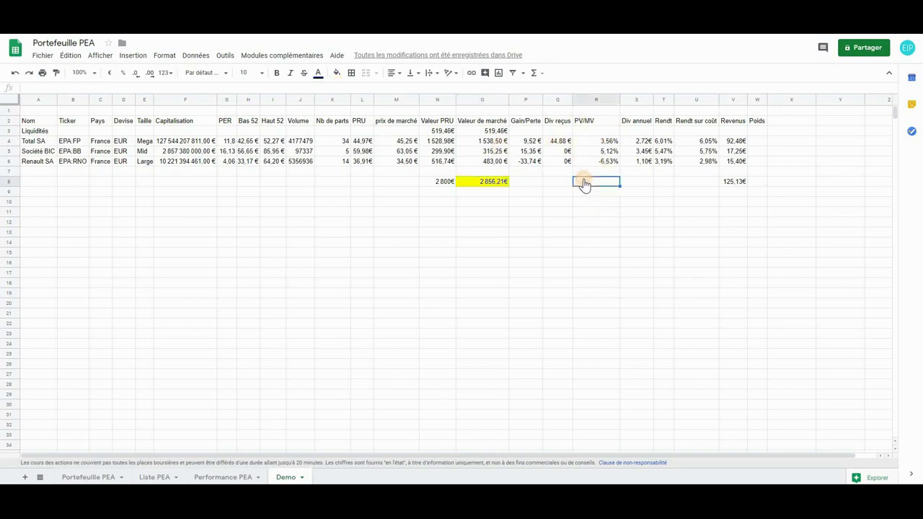
{"action": "type", "text": "=("}
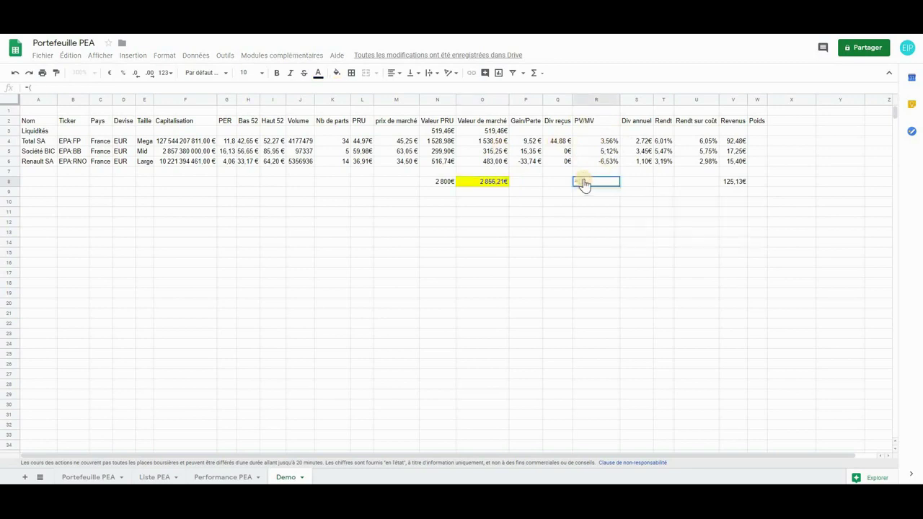
{"action": "left_click", "coordinate": [487, 187]}
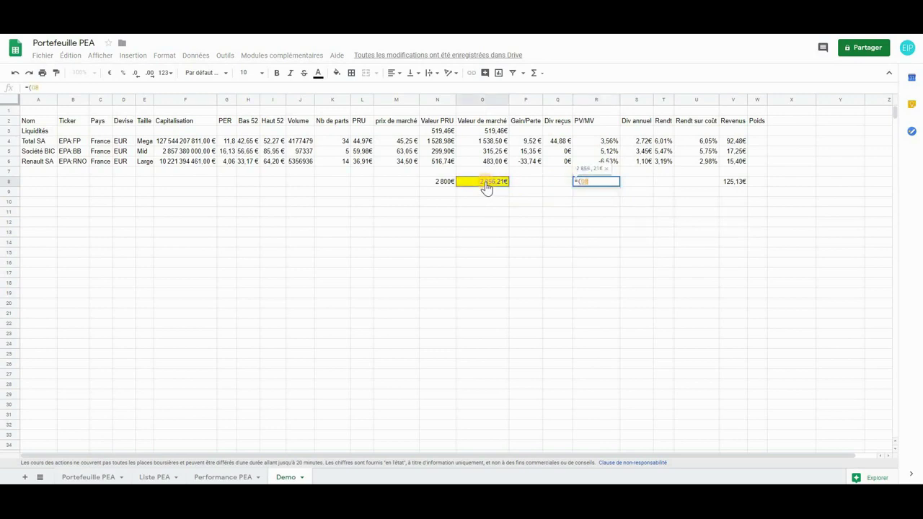
{"action": "type", "text": "-"}
{"action": "left_click", "coordinate": [440, 184]}
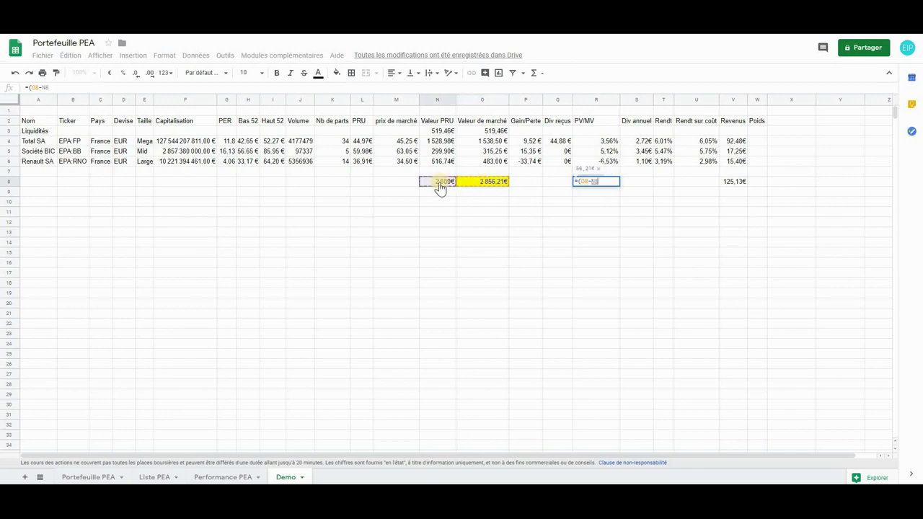
{"action": "type", "text": ")"}
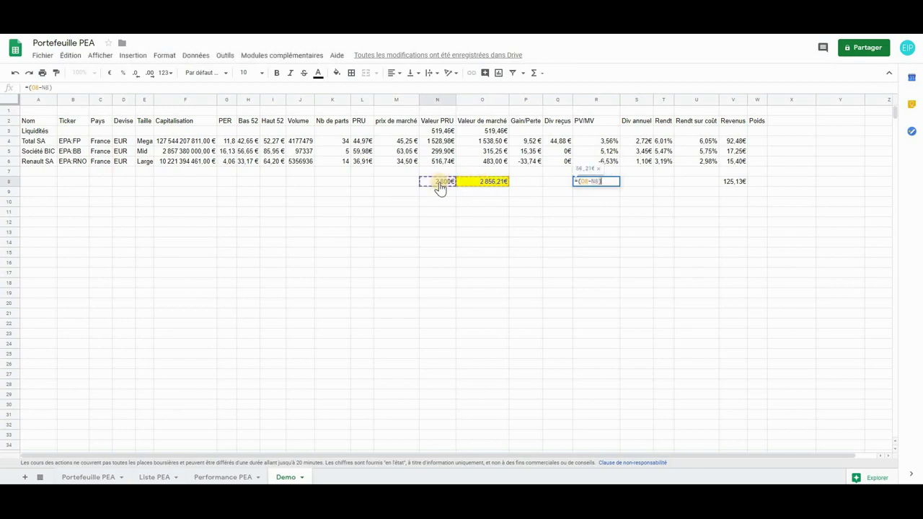
{"action": "type", "text": "/"}
{"action": "left_click", "coordinate": [440, 186]}
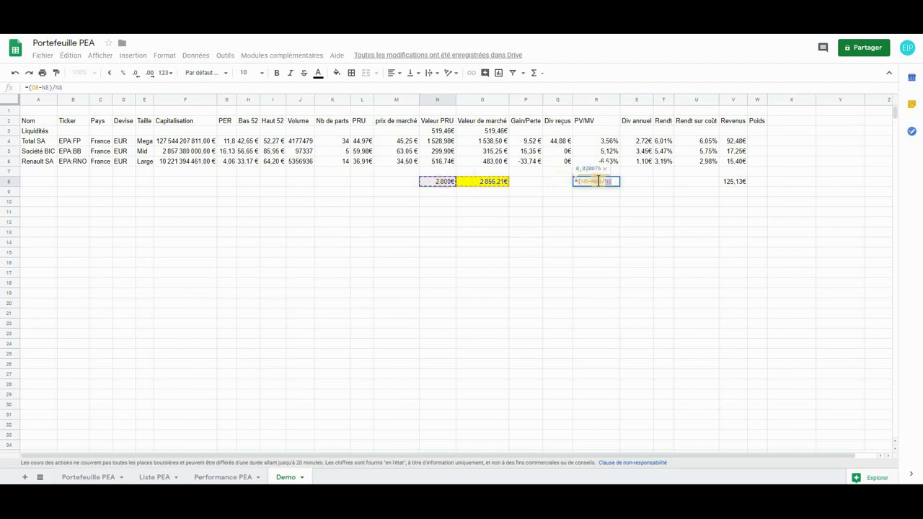
{"action": "key", "text": "Return"}
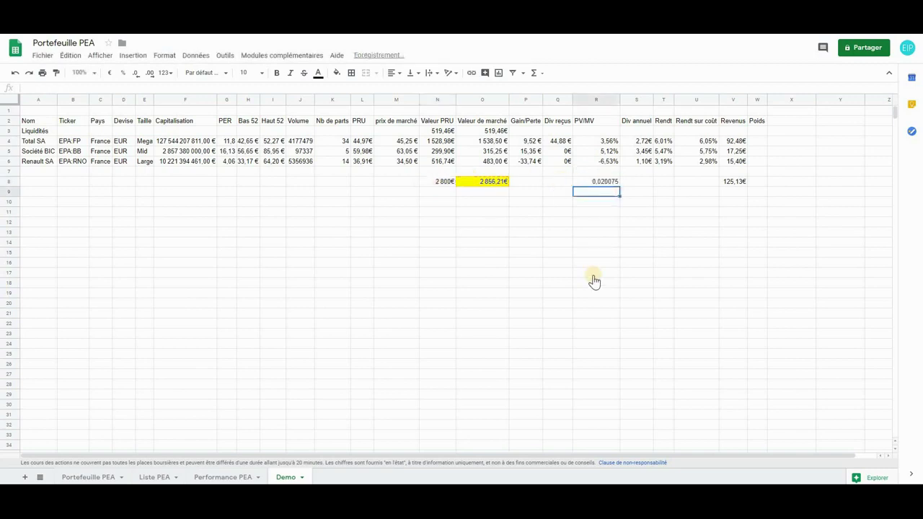
{"action": "left_click", "coordinate": [603, 184]}
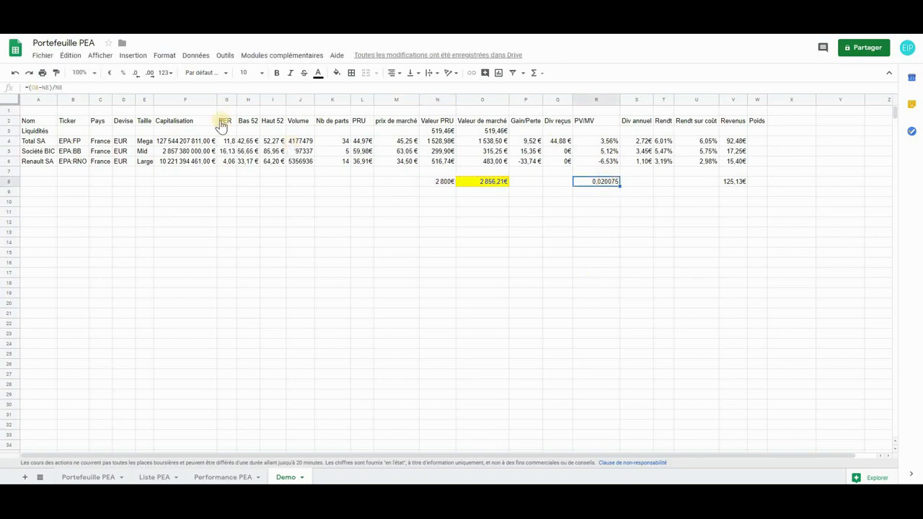
{"action": "left_click", "coordinate": [123, 72]}
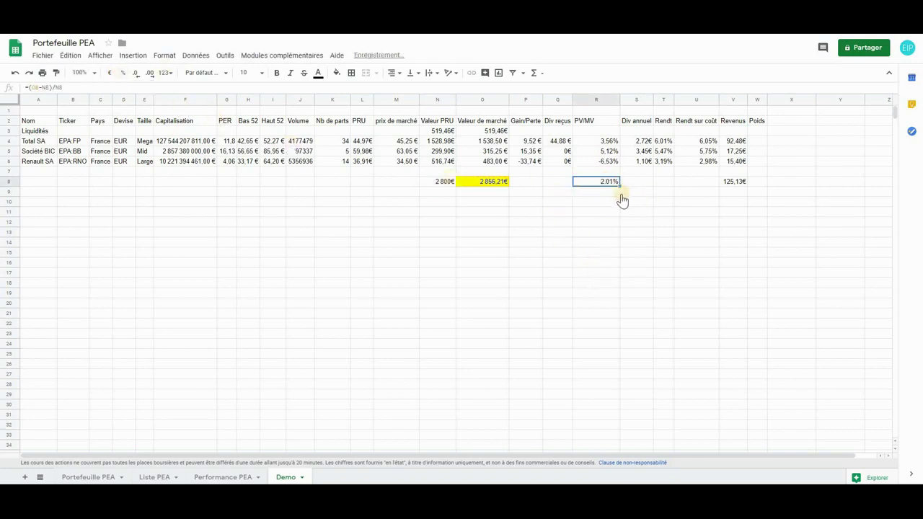
{"action": "left_click", "coordinate": [446, 182]}
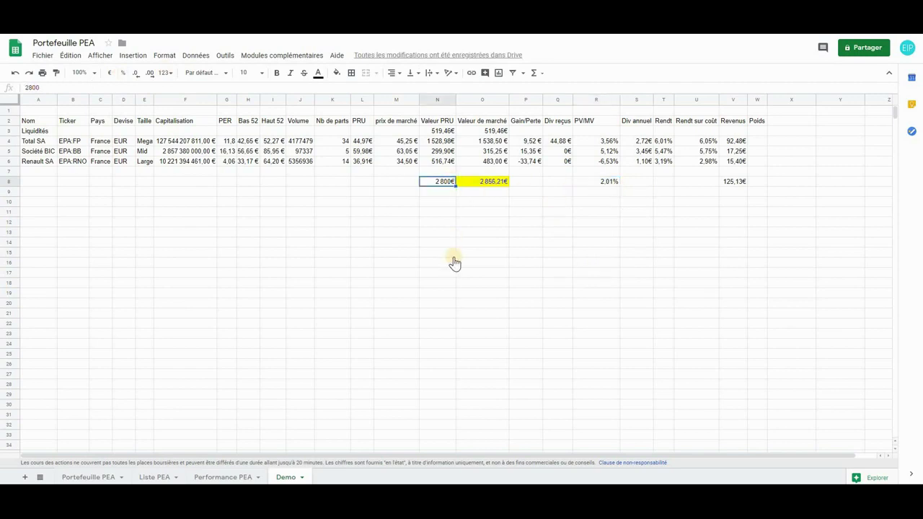
{"action": "left_click", "coordinate": [493, 182]}
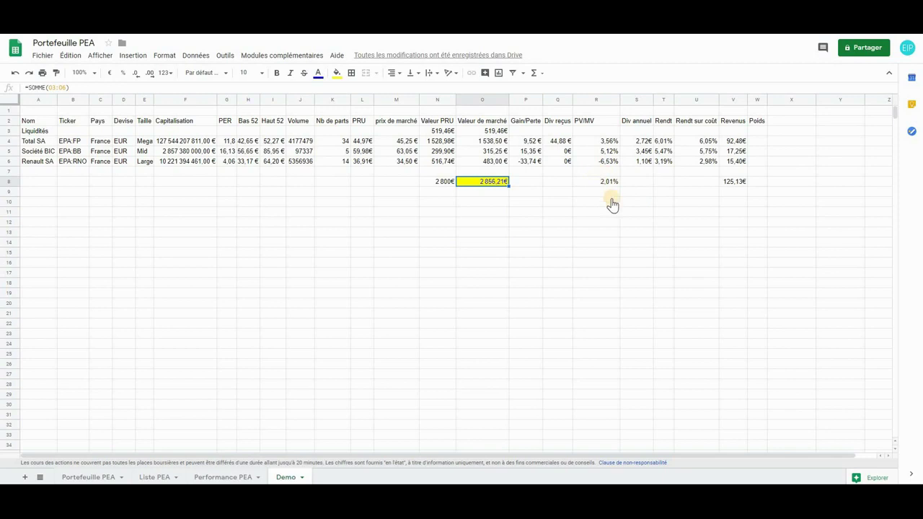
{"action": "left_click", "coordinate": [443, 184]}
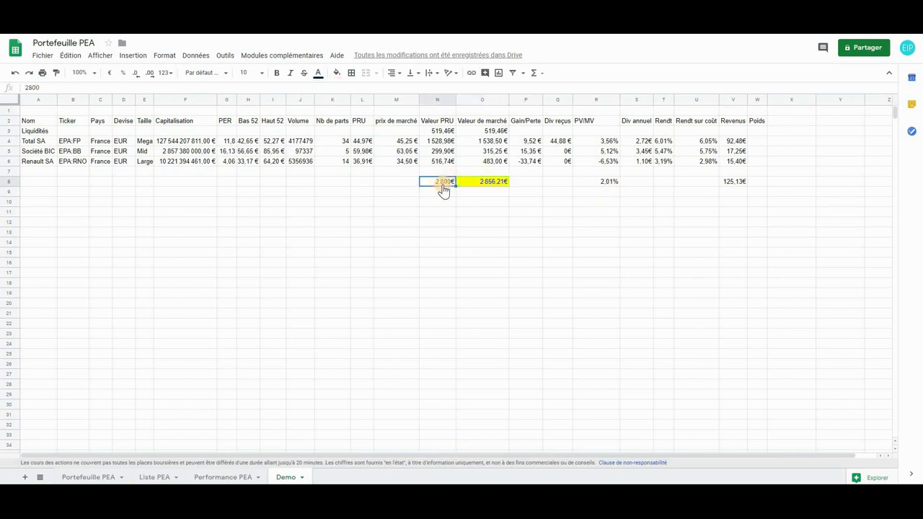
{"action": "left_click", "coordinate": [443, 184]}
- Calculate the Liquidités weight in cell W3 of the Poids column with =(O3/O8)
{"action": "left_click", "coordinate": [753, 143]}
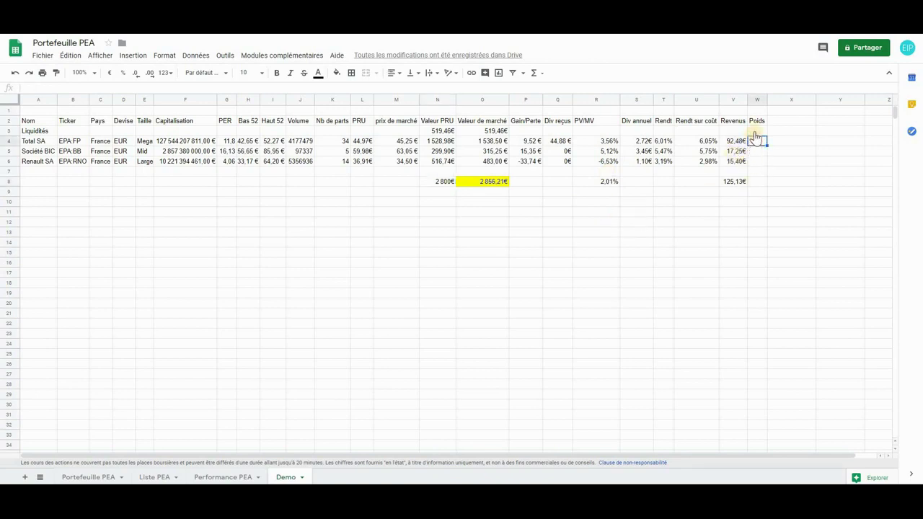
{"action": "left_click", "coordinate": [754, 133]}
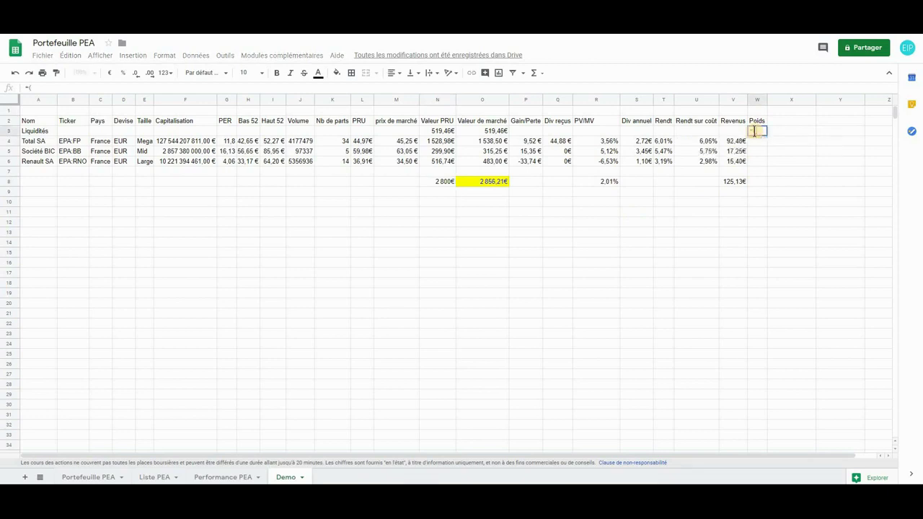
{"action": "type", "text": "=("}
{"action": "left_click", "coordinate": [490, 134]}
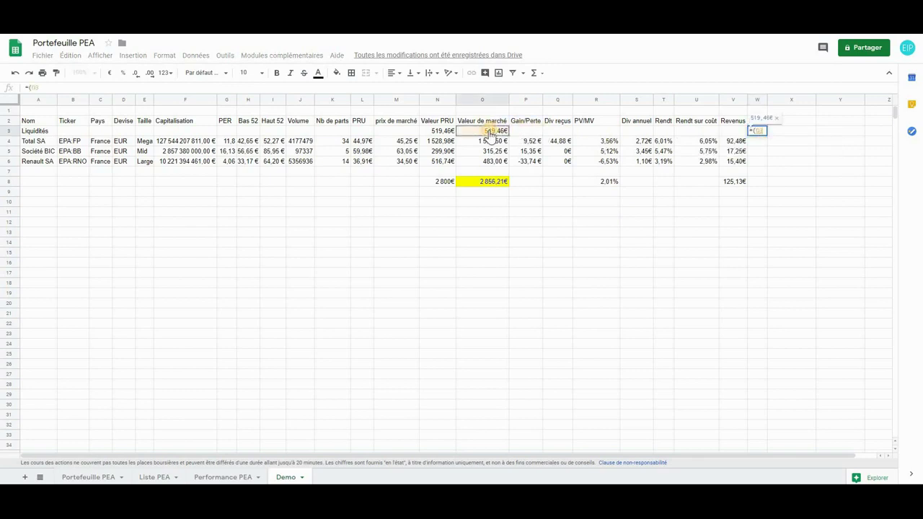
{"action": "type", "text": "/"}
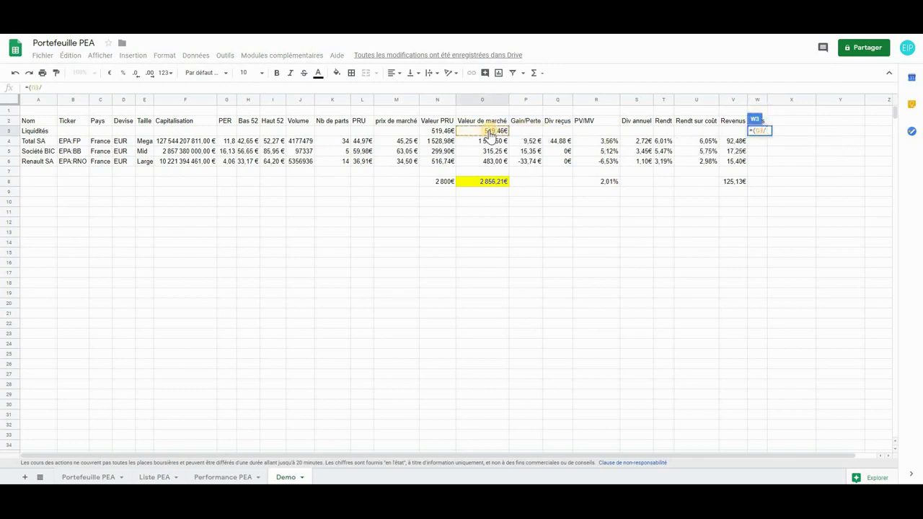
{"action": "left_click", "coordinate": [485, 187]}
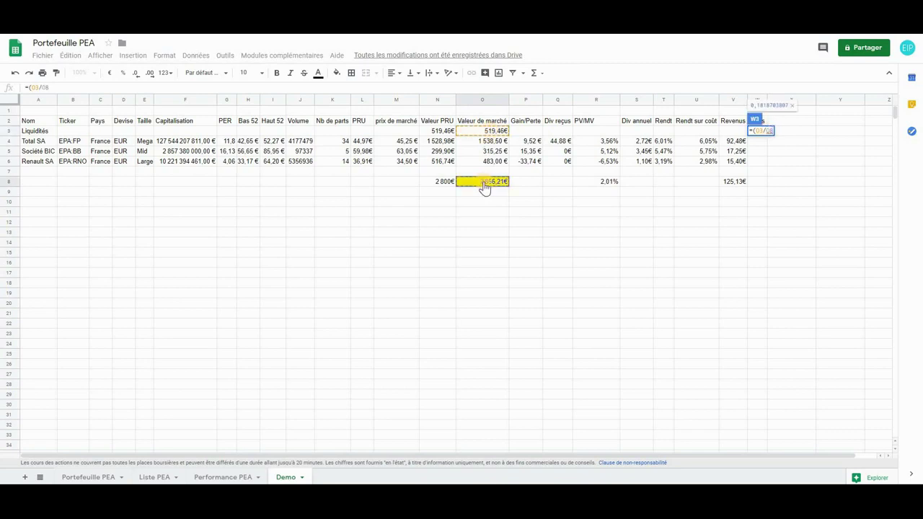
{"action": "type", "text": ")"}
{"action": "key", "text": "Return"}
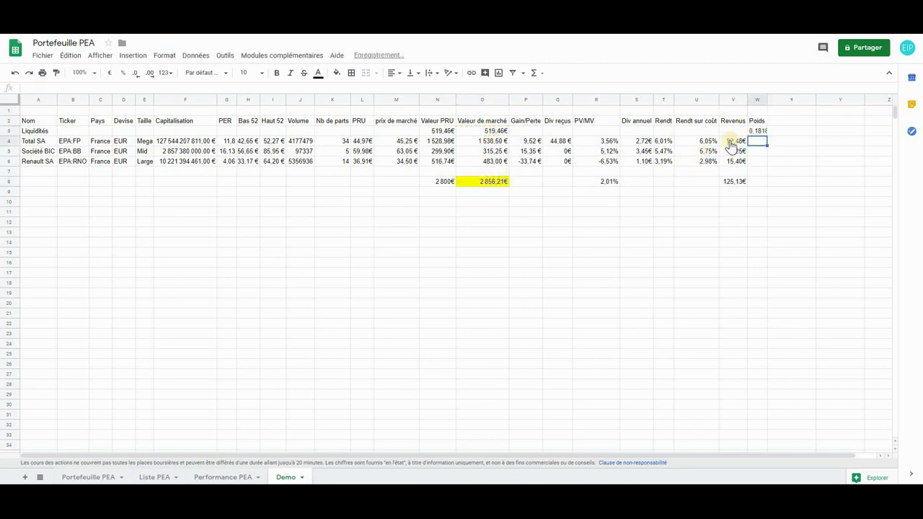
- Format the Liquidités weight in W3 as a percentage and widen the Poids column slightly
{"action": "left_click", "coordinate": [761, 132]}
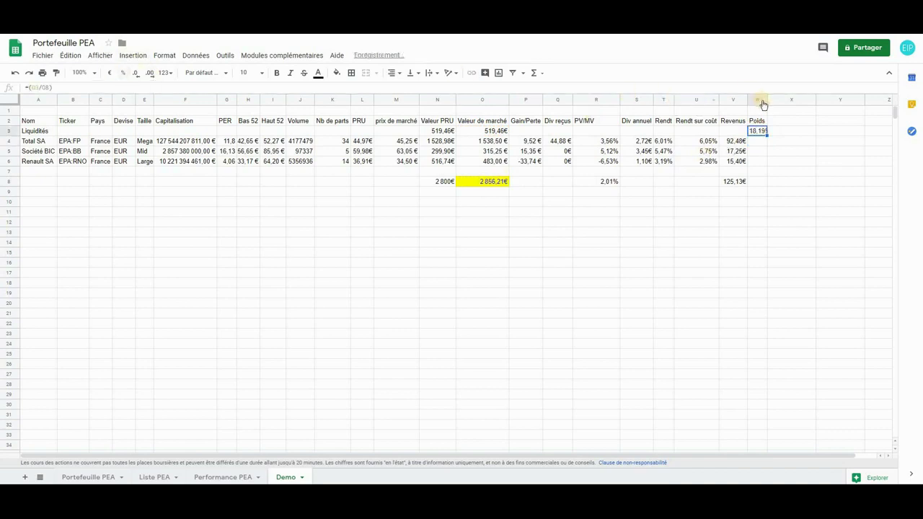
{"action": "left_click_drag", "start_coordinate": [766, 100], "coordinate": [773, 100]}
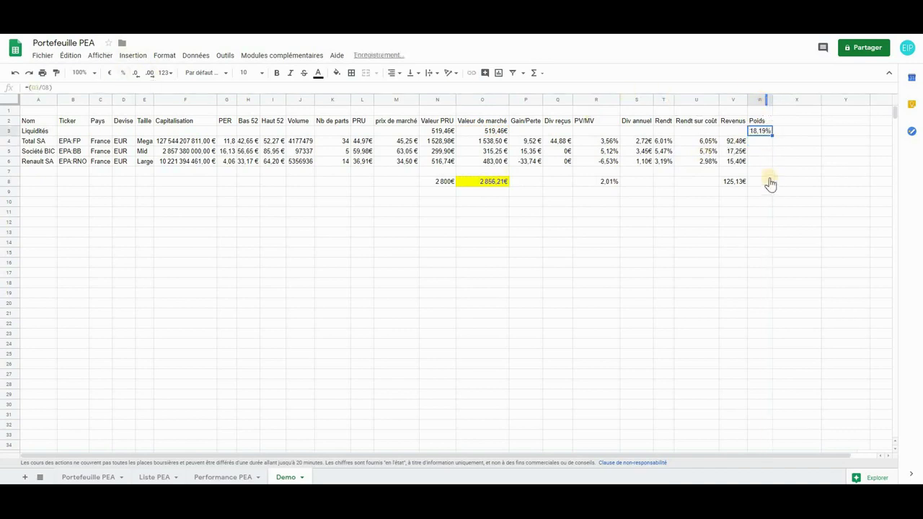
{"action": "left_click", "coordinate": [769, 179]}
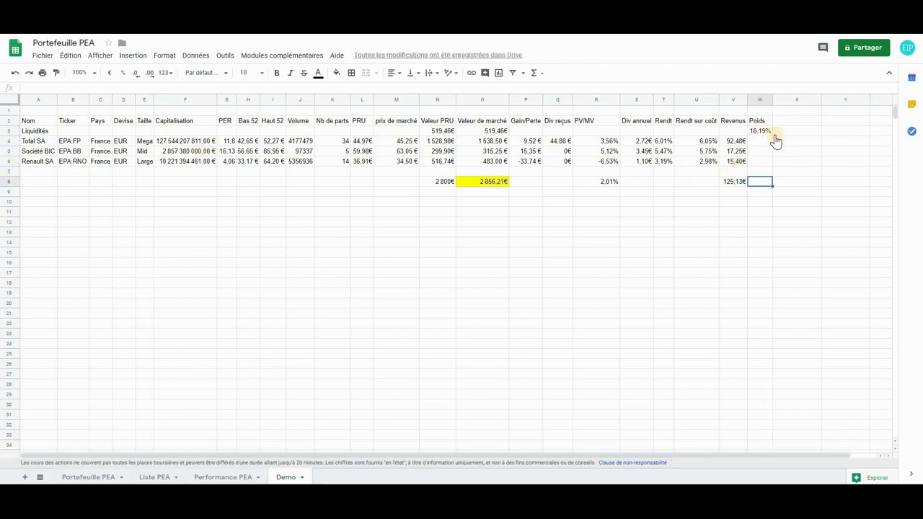
- Change the W3 formula to =(O3/$O$8) and fill it down through Renault SA in W6
{"action": "double_click", "coordinate": [763, 132]}
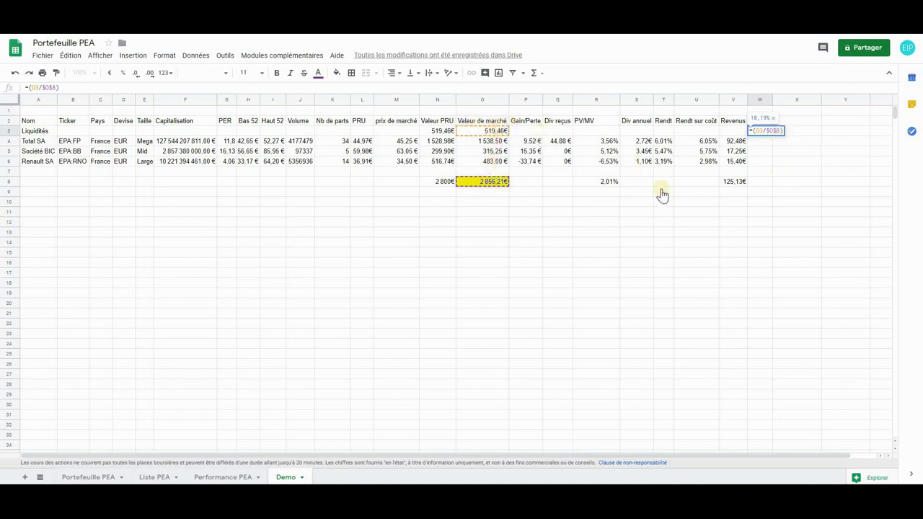
{"action": "key", "text": "Return"}
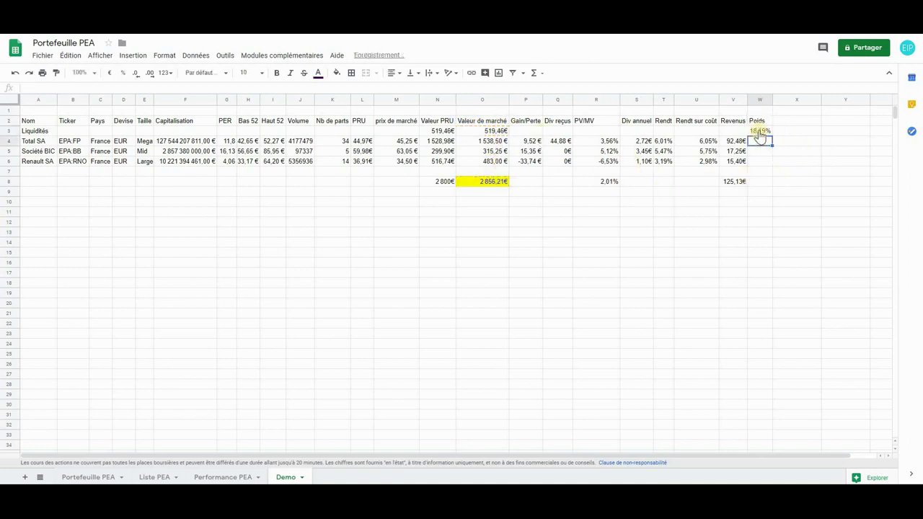
{"action": "left_click", "coordinate": [760, 134]}
{"action": "left_click_drag", "start_coordinate": [772, 136], "coordinate": [771, 166]}
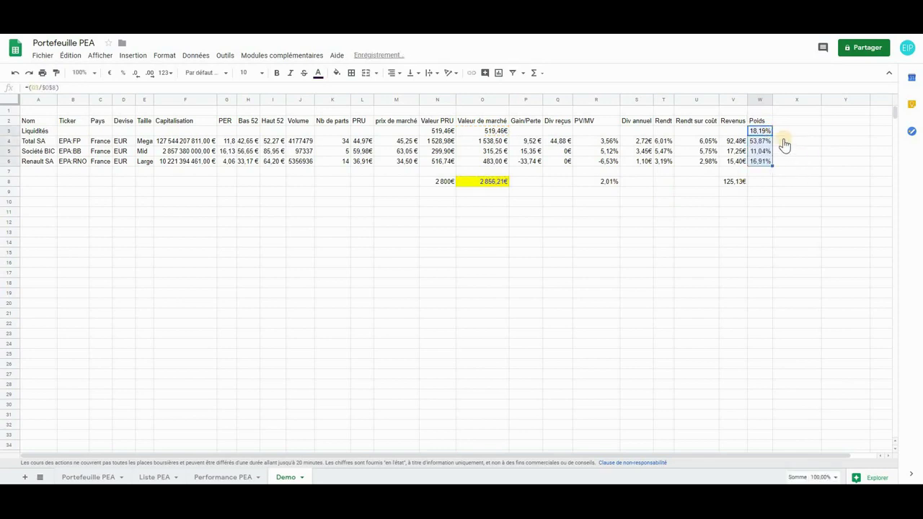
- Total the Poids column in cell W8 with =SOMME(W3:W7) and widen the column slightly
{"action": "left_click", "coordinate": [765, 182]}
{"action": "type", "text": "=t"}
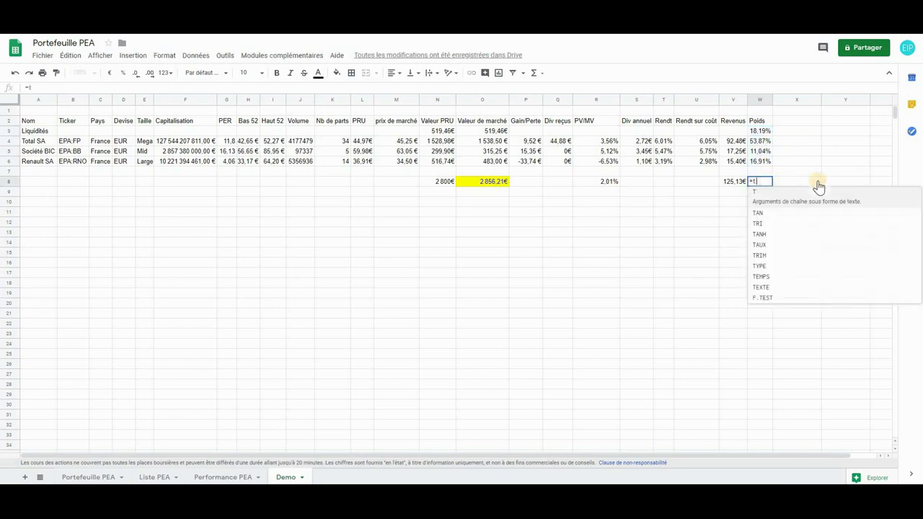
{"action": "key", "text": "BackSpace"}
{"action": "type", "text": "somme"}
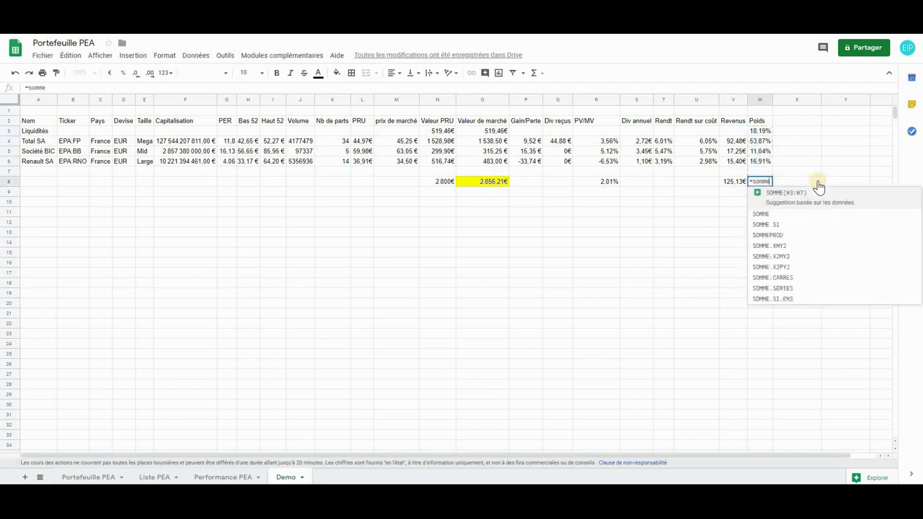
{"action": "left_click", "coordinate": [792, 196]}
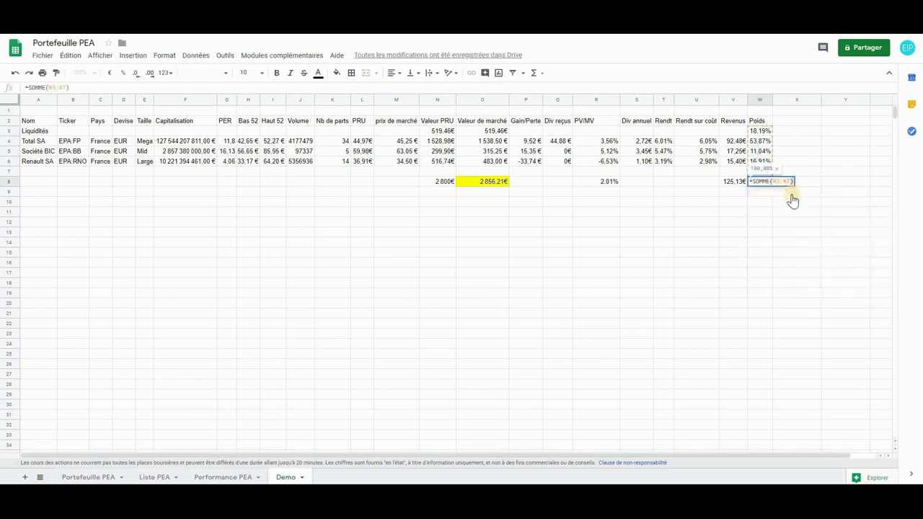
{"action": "key", "text": "Return"}
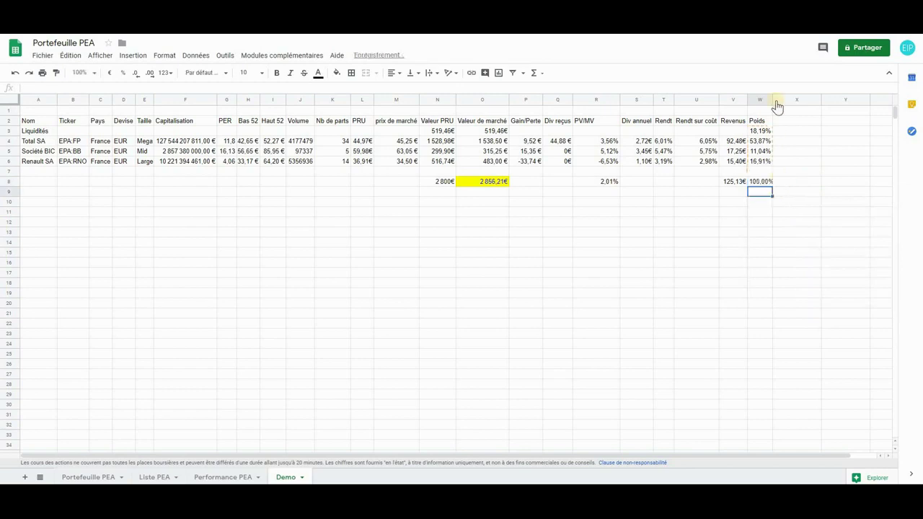
{"action": "left_click_drag", "start_coordinate": [772, 101], "coordinate": [775, 189]}
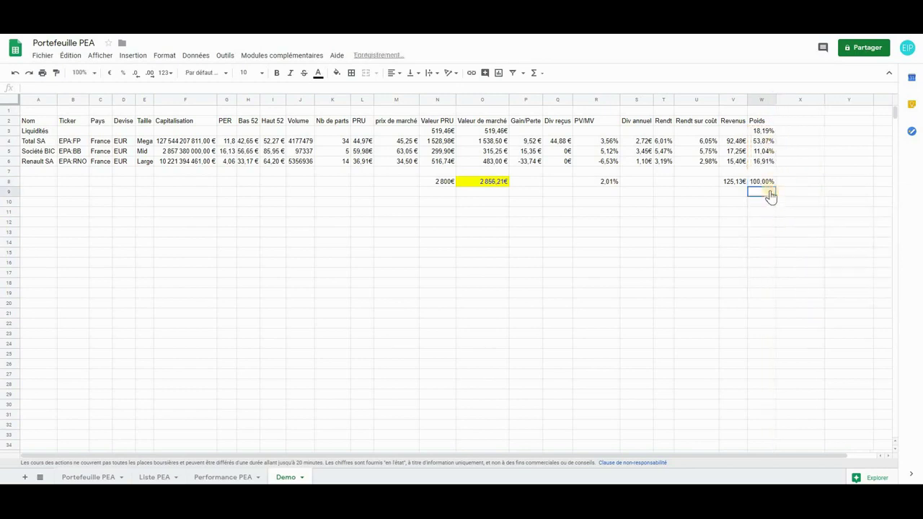
- Examine the Poids column formulas from Liquidités in W3 down to the total in W8
{"action": "left_click", "coordinate": [767, 183]}
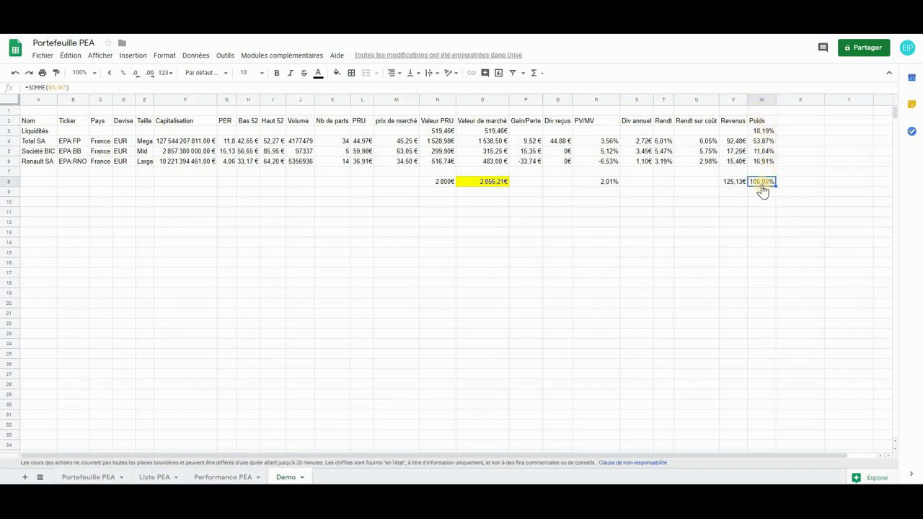
{"action": "left_click", "coordinate": [767, 131]}
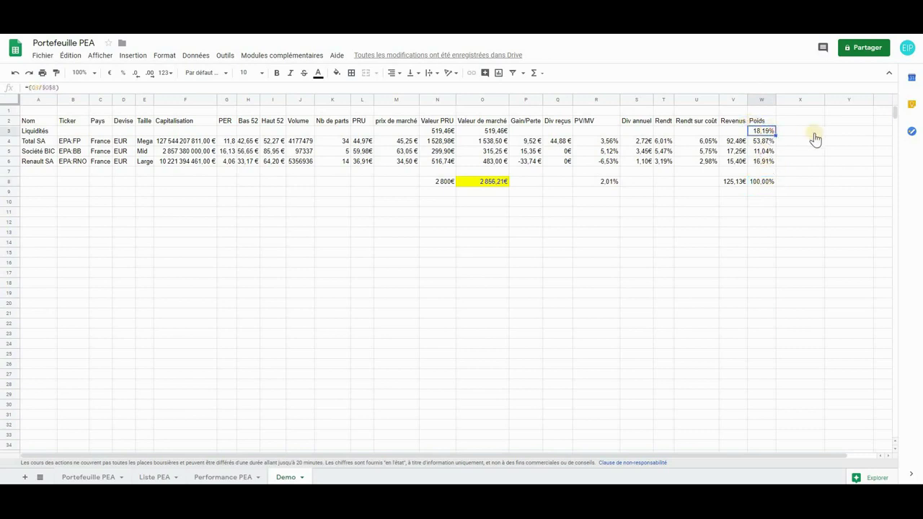
{"action": "key", "text": "Down"}
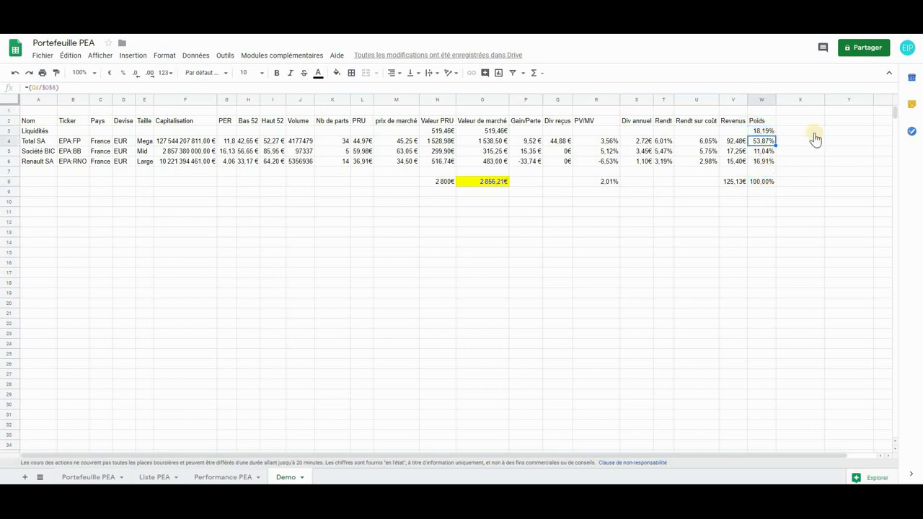
{"action": "key", "text": "Down"}
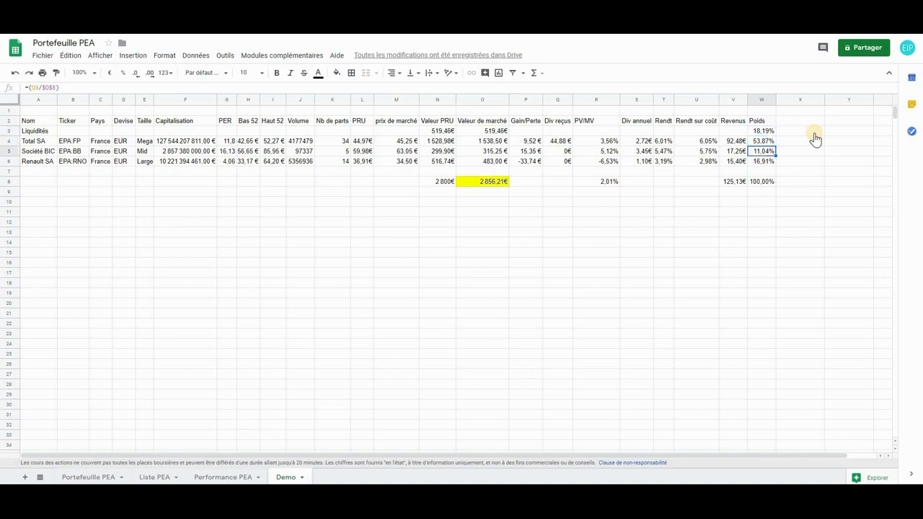
{"action": "key", "text": "Down"}
{"action": "key", "text": "Down"}
{"action": "key", "text": "Down"}
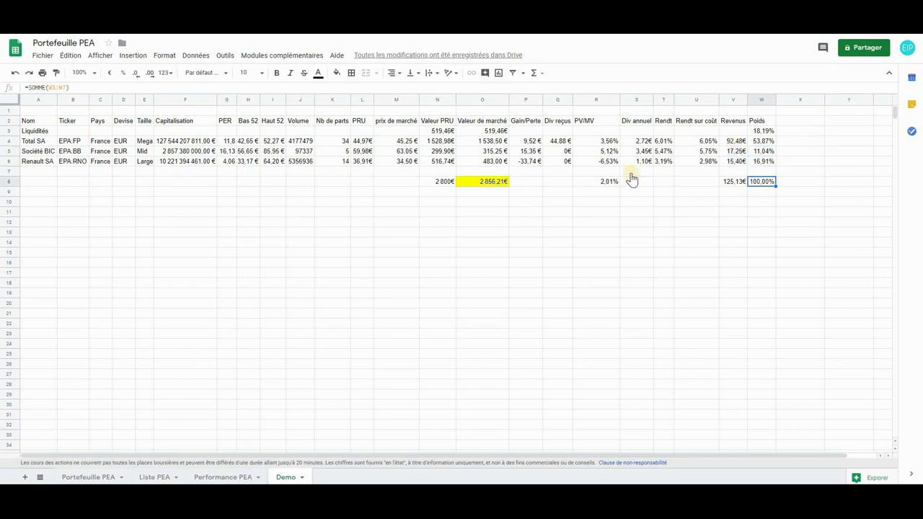
- Total the Gain/Perte column in cell P8 with =SOMME(P3:P7)
{"action": "left_click", "coordinate": [528, 184]}
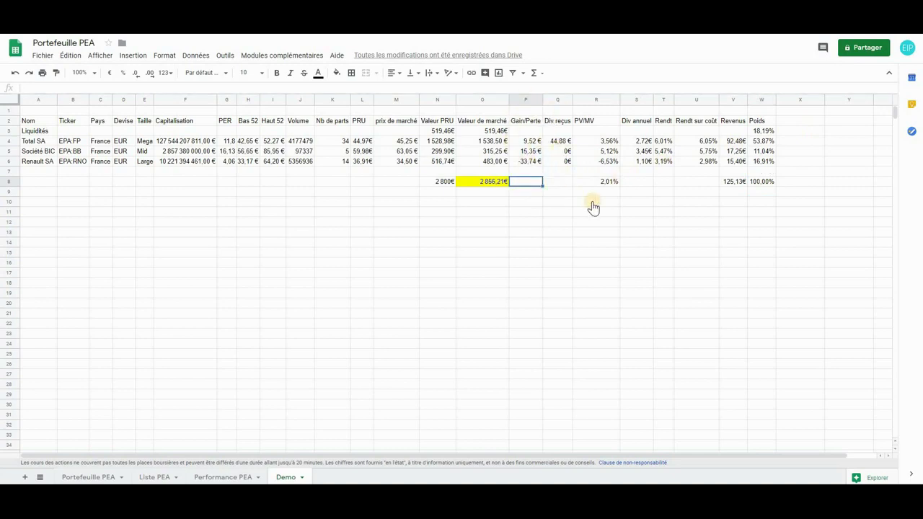
{"action": "type", "text": "=somme"}
{"action": "key", "text": "BackSpace"}
{"action": "key", "text": "BackSpace"}
{"action": "key", "text": "BackSpace"}
{"action": "type", "text": "mme"}
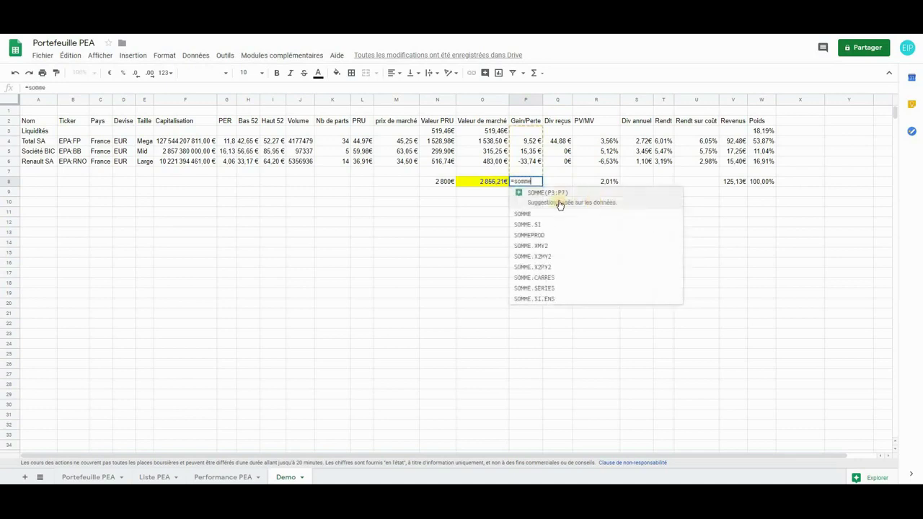
{"action": "left_click", "coordinate": [536, 198]}
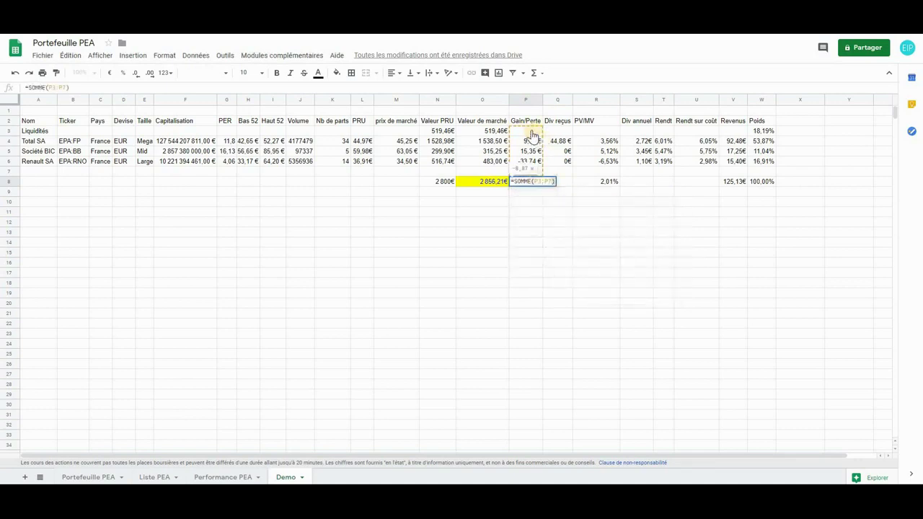
{"action": "key", "text": "Return"}
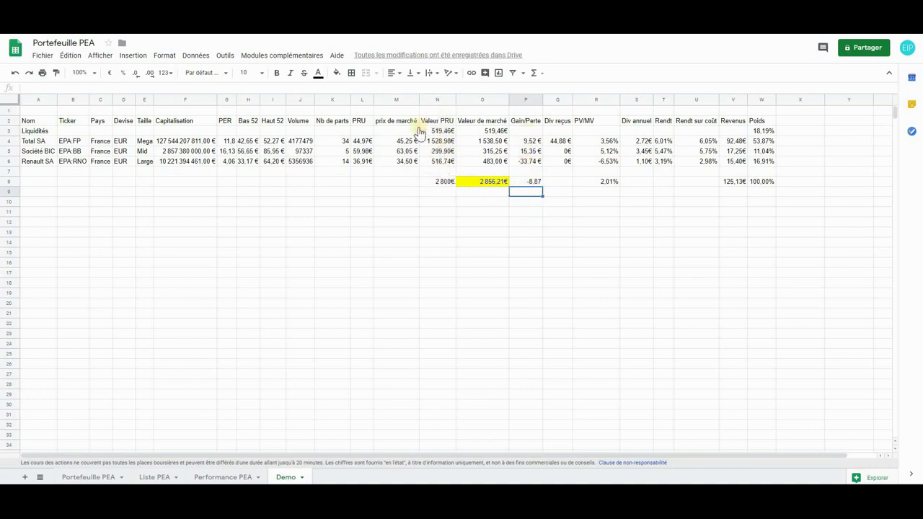
- Total the Div reçus column in cell Q8 with =SOMME(Q3:Q7) and check the Rendt sur coût formula in U8
{"action": "left_click", "coordinate": [441, 132]}
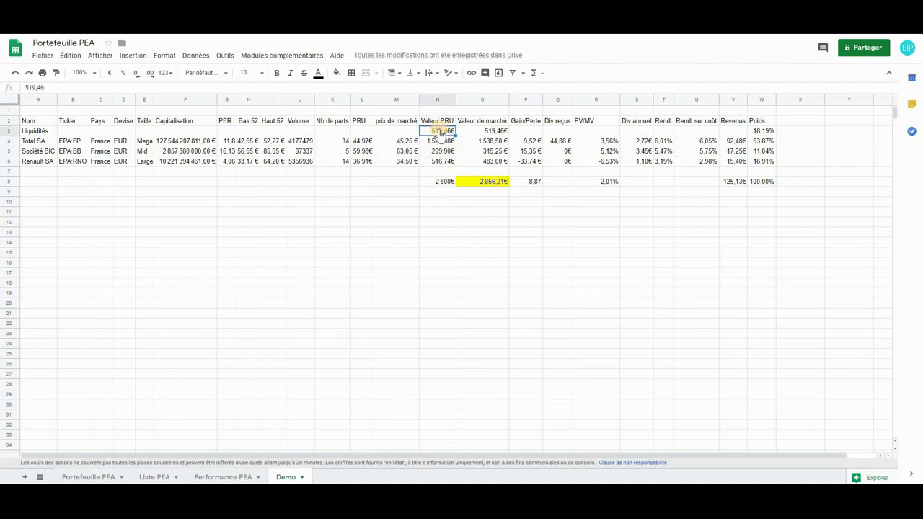
{"action": "left_click", "coordinate": [567, 184]}
{"action": "type", "text": "=somme"}
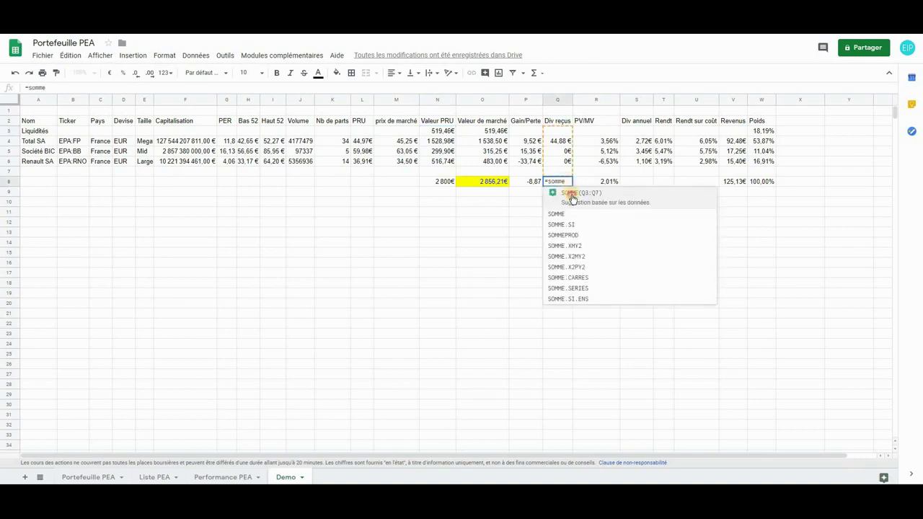
{"action": "left_click", "coordinate": [572, 194]}
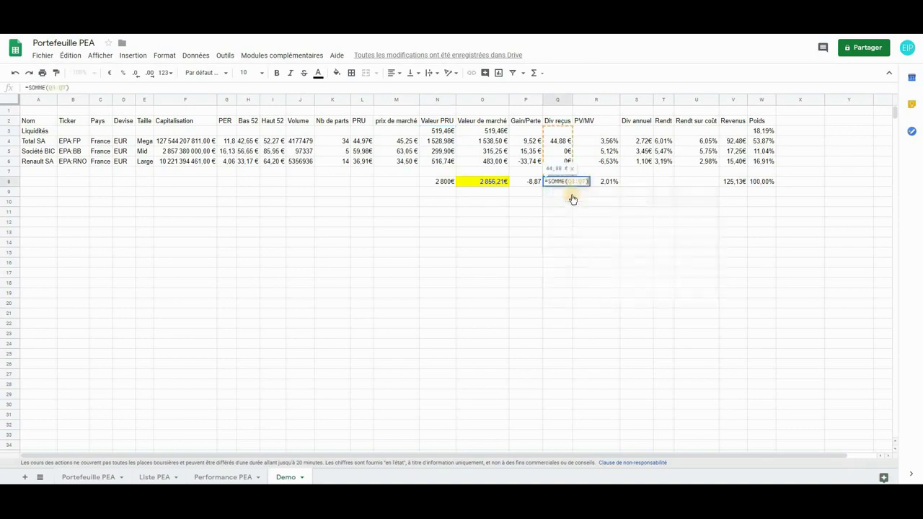
{"action": "key", "text": "Return"}
{"action": "left_click", "coordinate": [697, 181]}
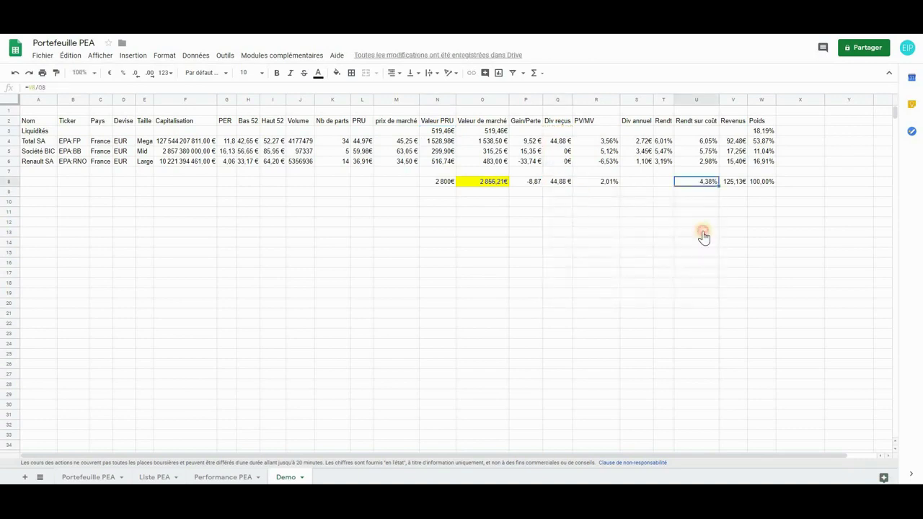
{"action": "left_click", "coordinate": [703, 236]}
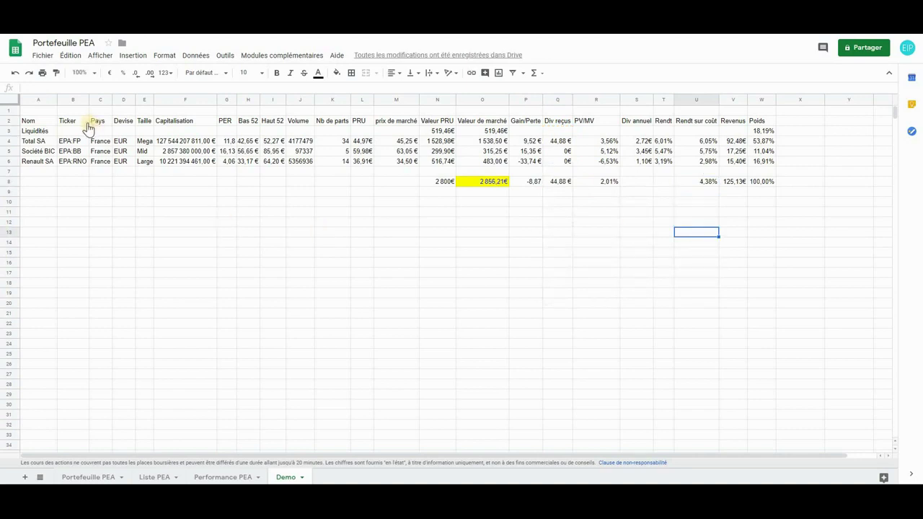
- Enter the title Portefeuille Demo in cell A1 and fit column A's width to its content
{"action": "left_click", "coordinate": [39, 112]}
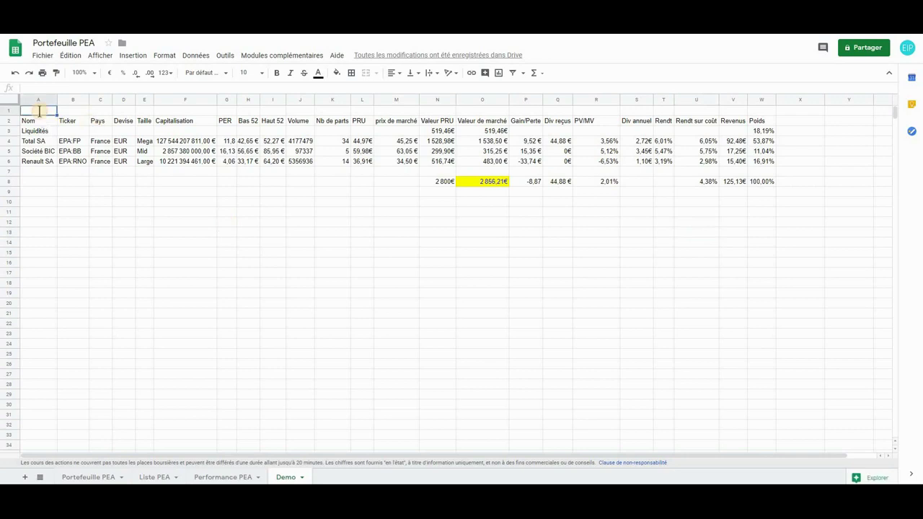
{"action": "type", "text": "Portefeuil"}
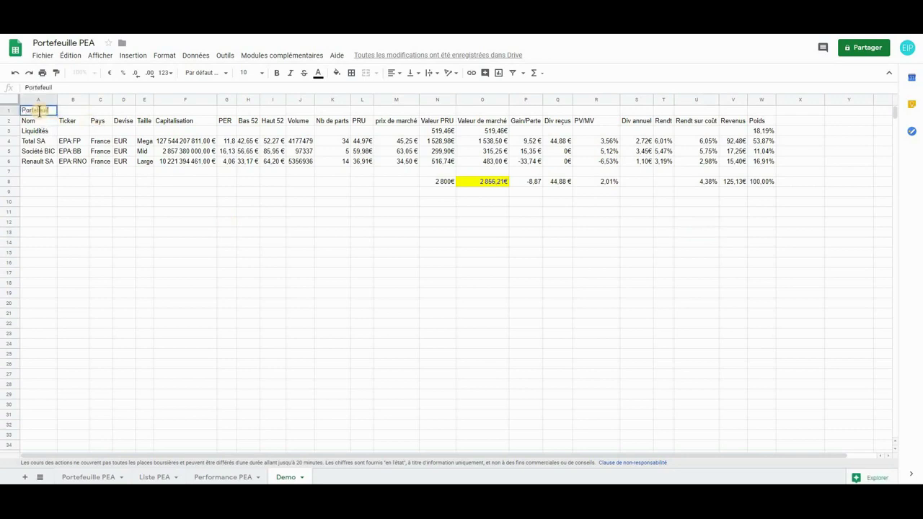
{"action": "type", "text": "le D"}
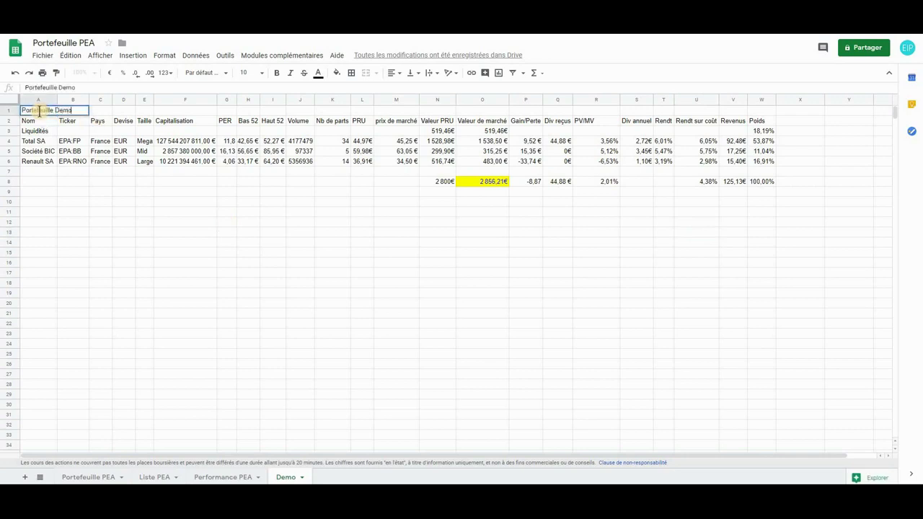
{"action": "type", "text": "emo"}
{"action": "left_click", "coordinate": [60, 189]}
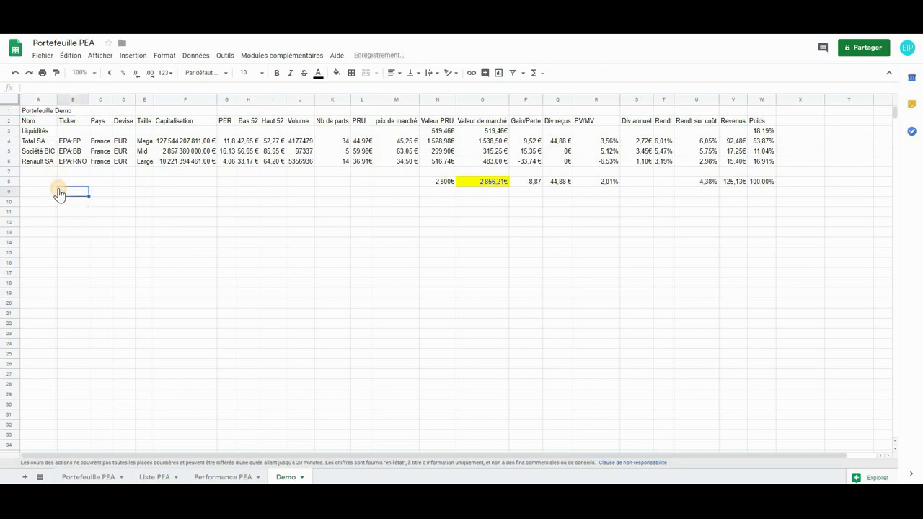
{"action": "double_click", "coordinate": [57, 99]}
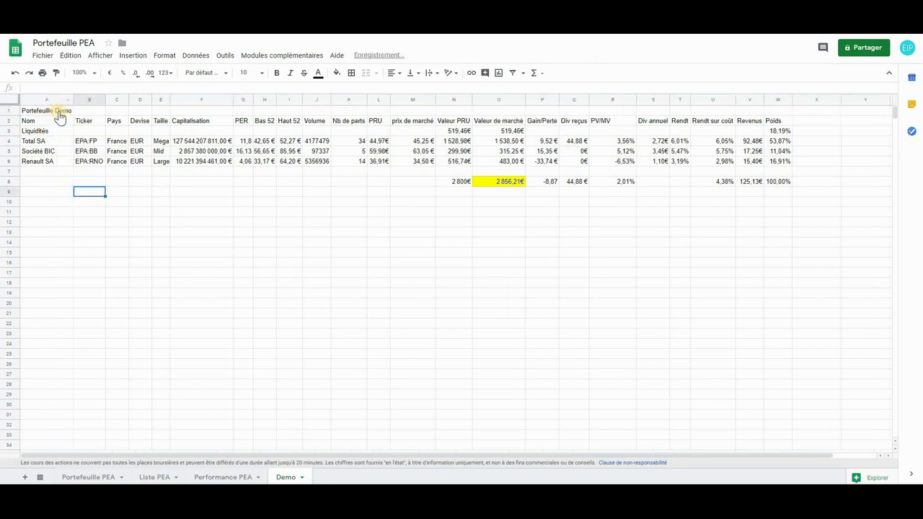
- Format the title cell A1 with a blue theme fill and white text
{"action": "left_click", "coordinate": [59, 112]}
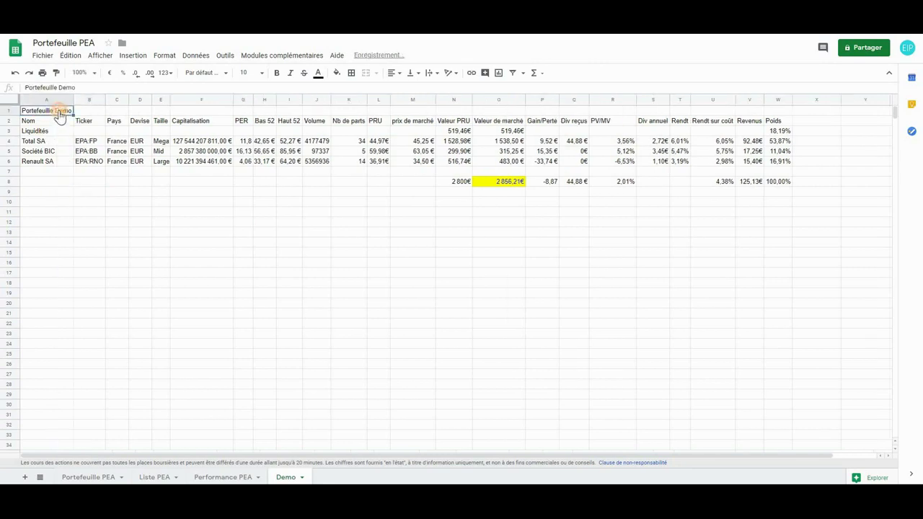
{"action": "left_click", "coordinate": [337, 72]}
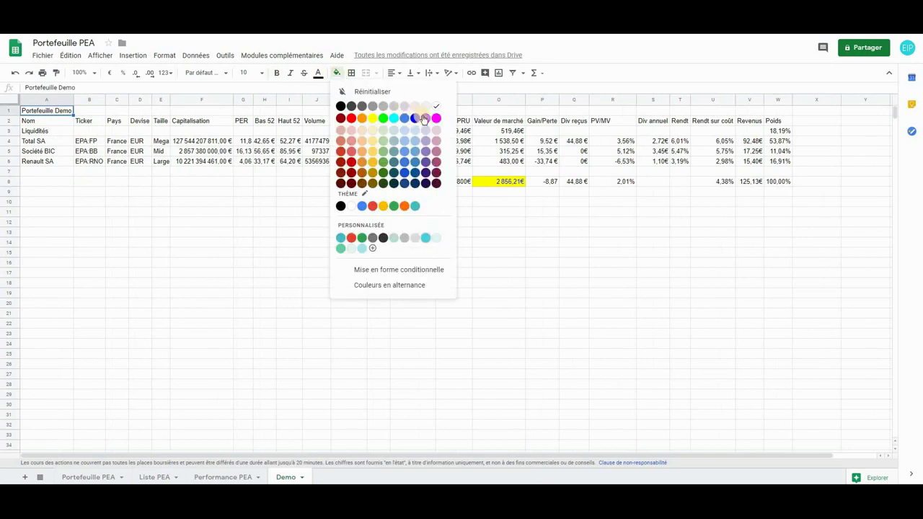
{"action": "left_click", "coordinate": [362, 206]}
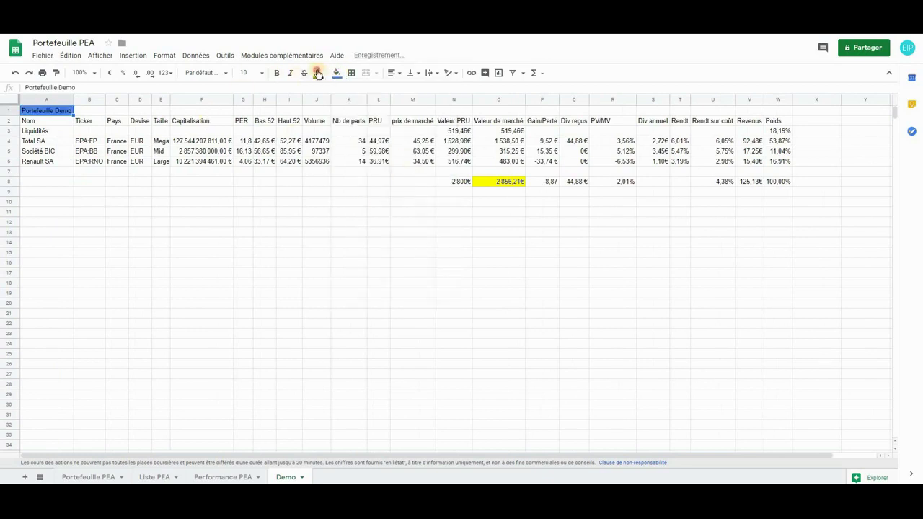
{"action": "left_click", "coordinate": [318, 72]}
{"action": "left_click", "coordinate": [419, 108]}
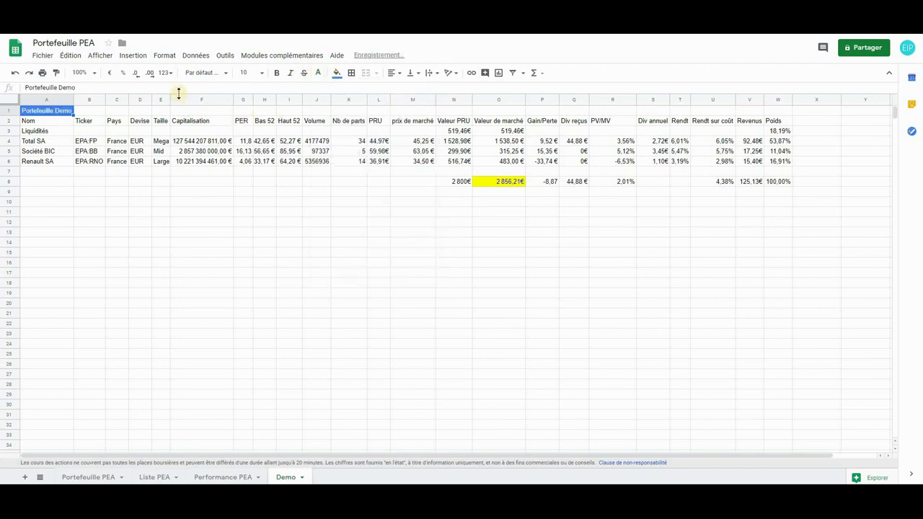
- Format the header row A2:W2 with a black fill and white text
{"action": "left_click_drag", "start_coordinate": [56, 124], "coordinate": [784, 124]}
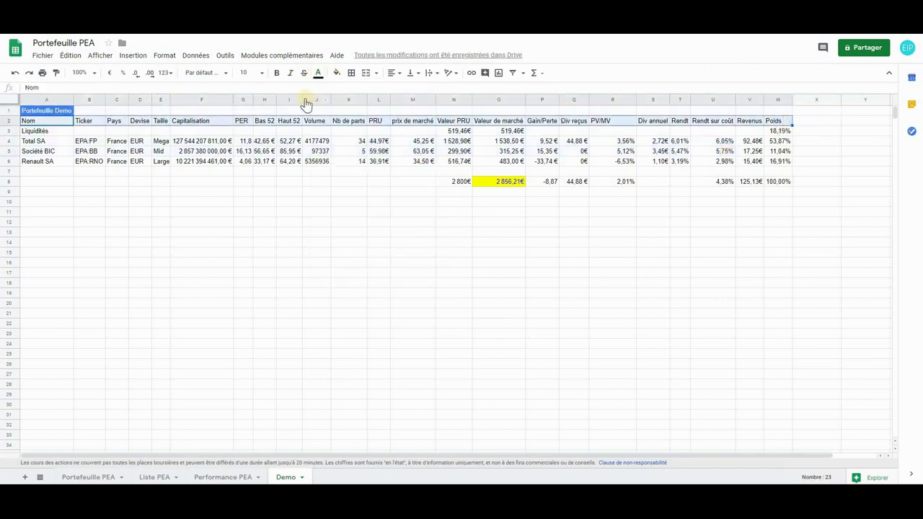
{"action": "left_click", "coordinate": [336, 73]}
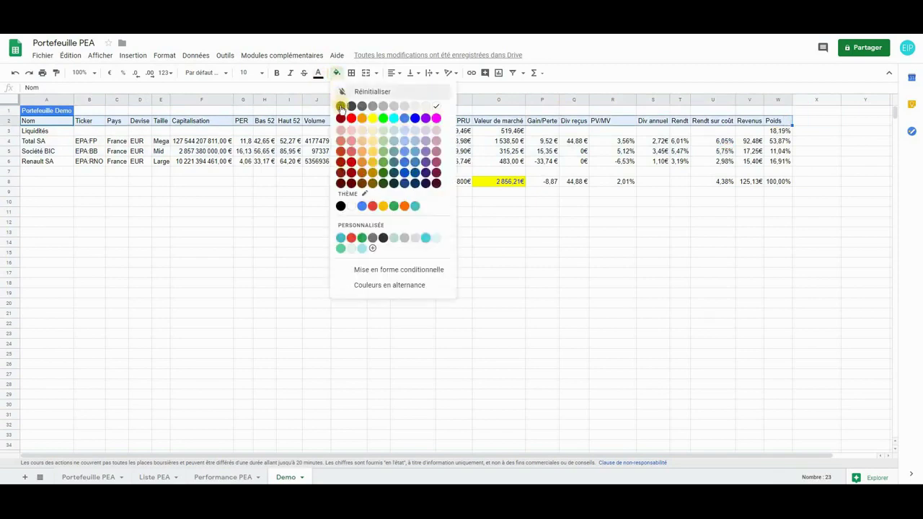
{"action": "left_click", "coordinate": [341, 106]}
{"action": "left_click", "coordinate": [318, 73]}
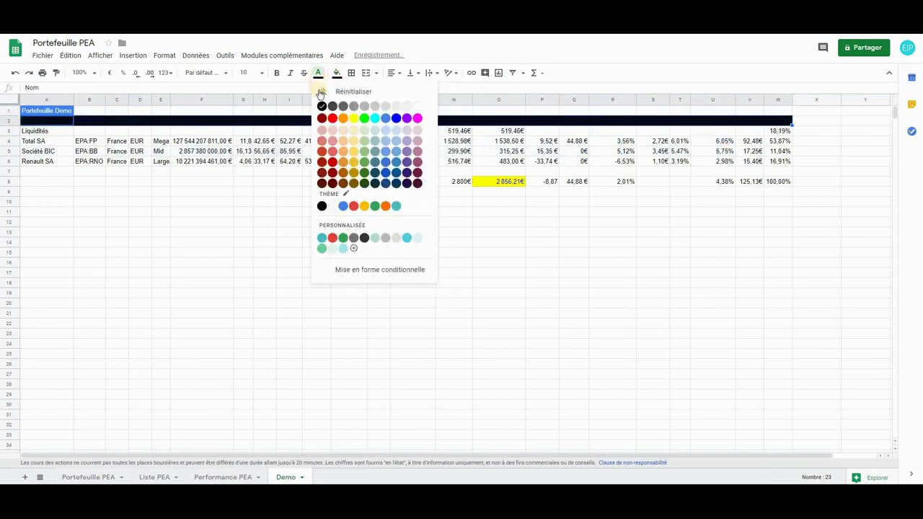
{"action": "left_click", "coordinate": [418, 106]}
{"action": "left_click", "coordinate": [441, 222]}
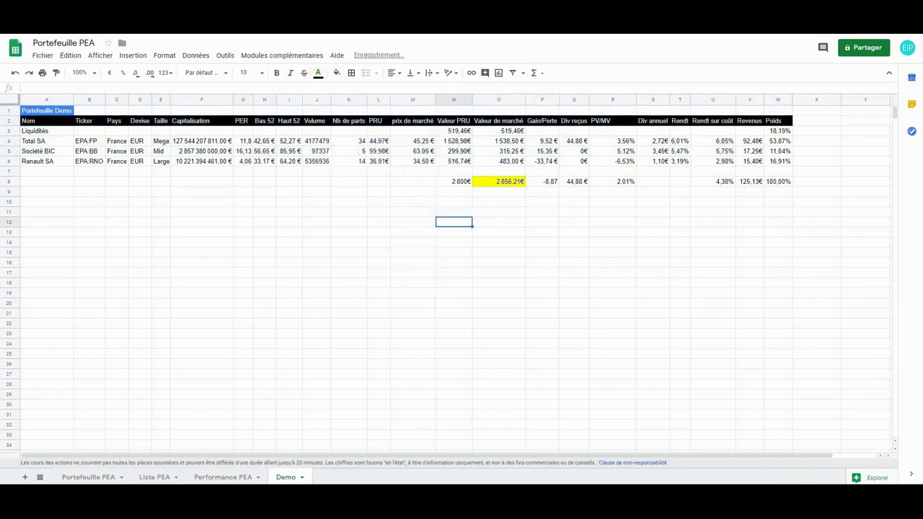
- Apply alternating colours to A3:W8 using the default grey style with the header option (En-tête) turned off
{"action": "left_click", "coordinate": [33, 131]}
{"action": "left_click_drag", "start_coordinate": [33, 137], "coordinate": [788, 187]}
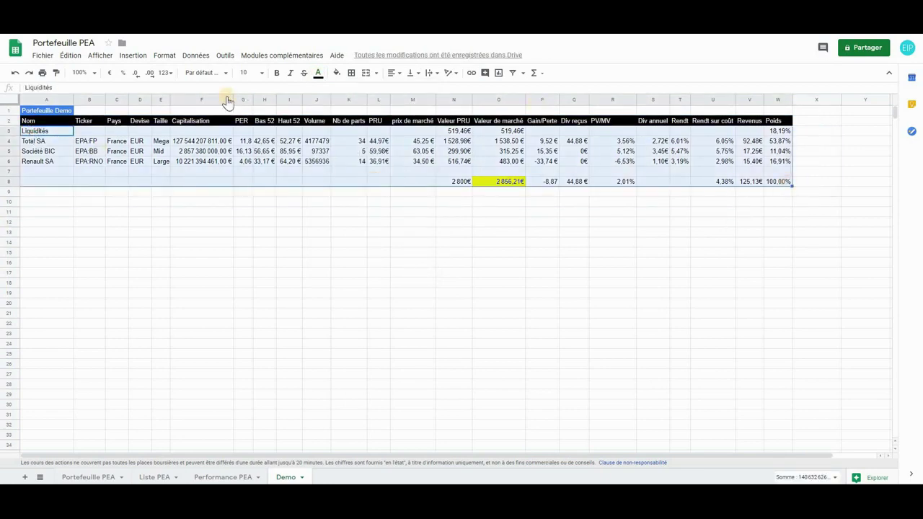
{"action": "left_click", "coordinate": [165, 56]}
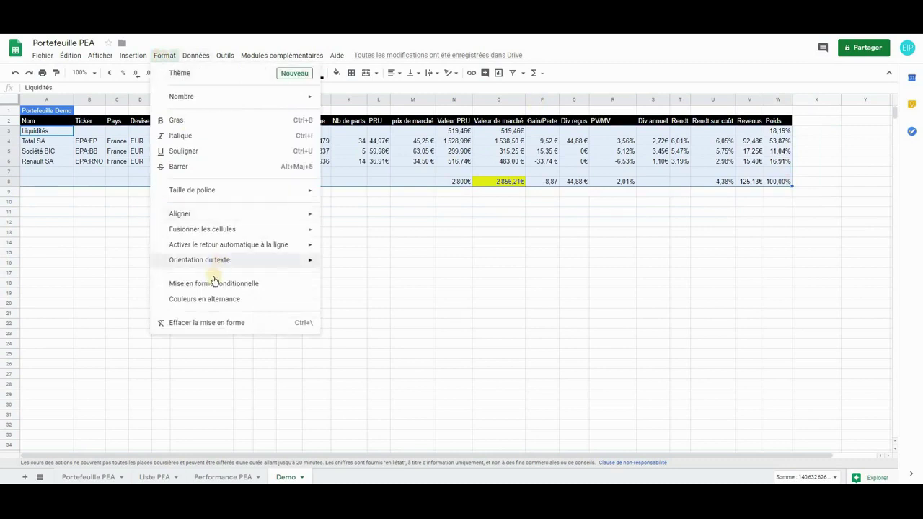
{"action": "left_click", "coordinate": [207, 302]}
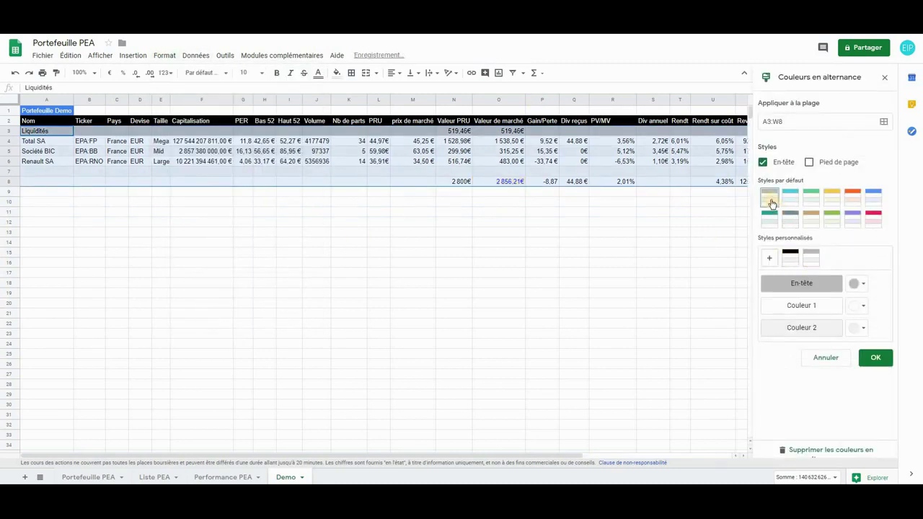
{"action": "left_click", "coordinate": [763, 163]}
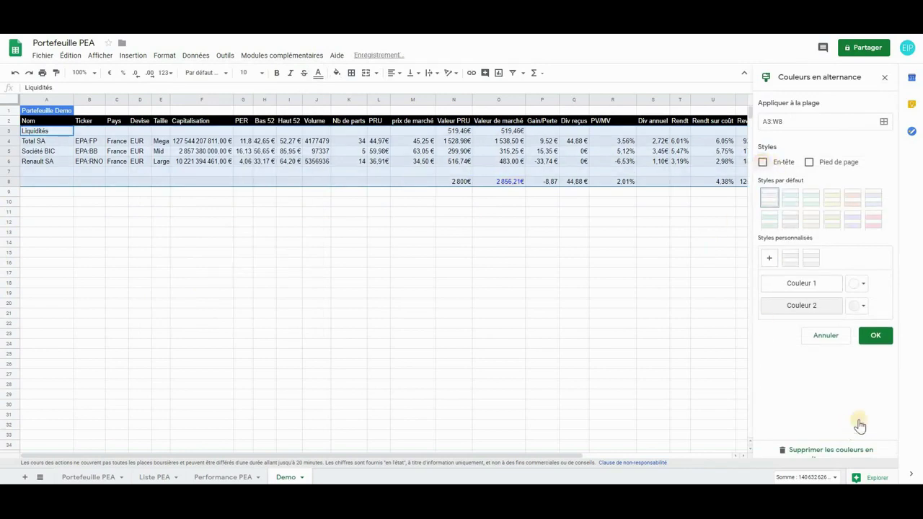
{"action": "left_click", "coordinate": [876, 336]}
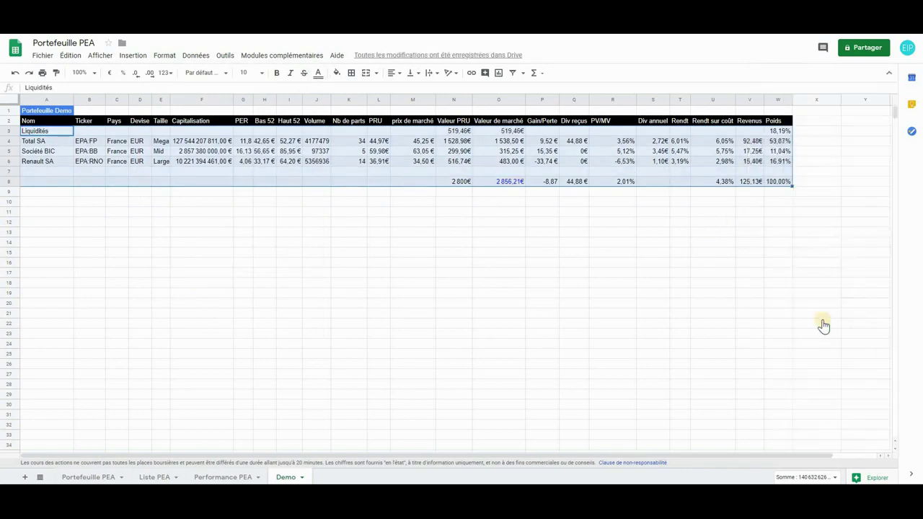
{"action": "left_click", "coordinate": [733, 263]}
- Fill the Liquidités row A3:W3 with the turquoise theme colour #46bdc6
{"action": "left_click_drag", "start_coordinate": [47, 133], "coordinate": [773, 130]}
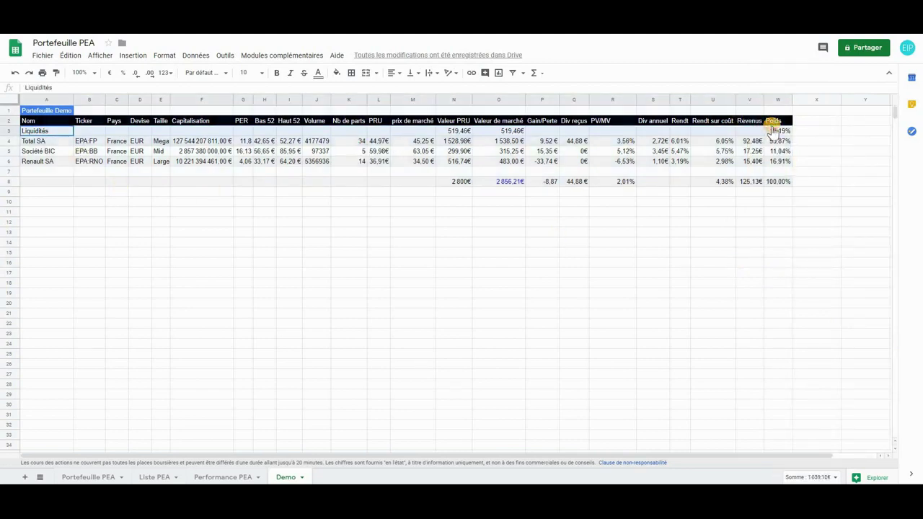
{"action": "left_click", "coordinate": [334, 74]}
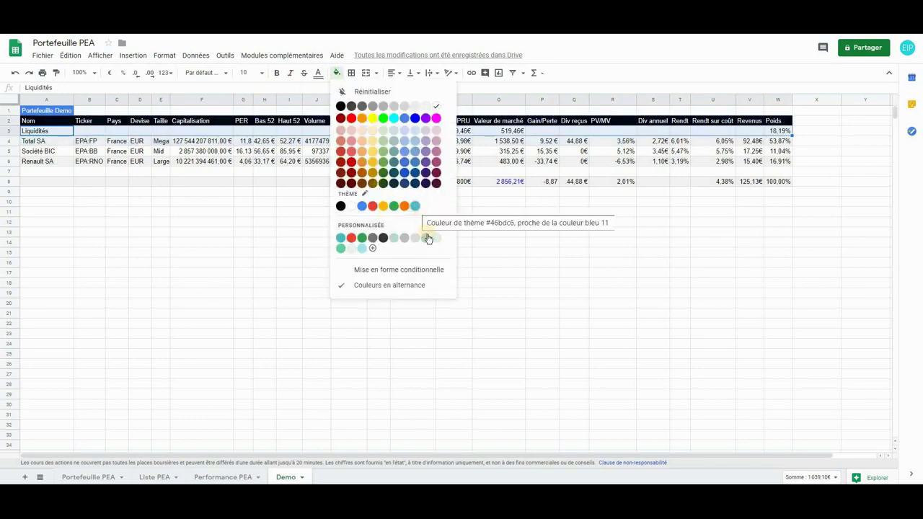
{"action": "left_click", "coordinate": [417, 209]}
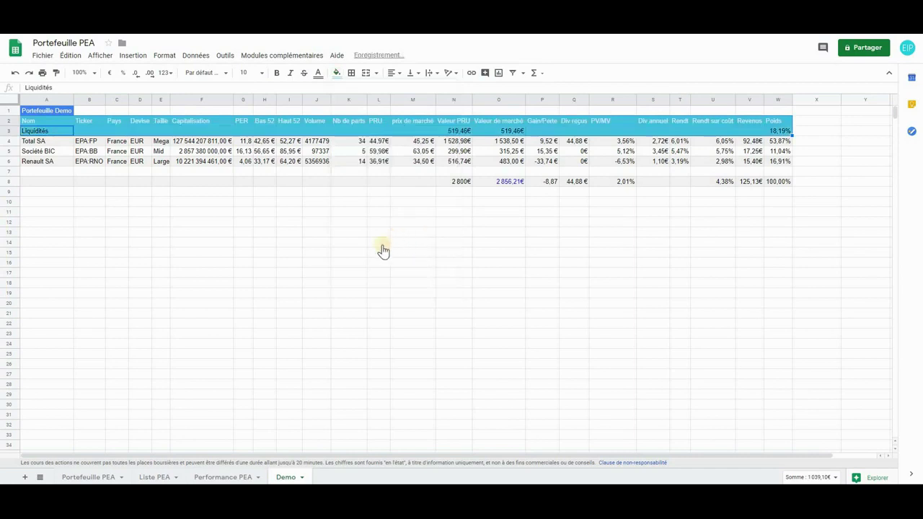
- Undo the last fill and fill the Liquidités row A3:W3 with the bright turquoise custom colour
{"action": "left_click", "coordinate": [15, 74]}
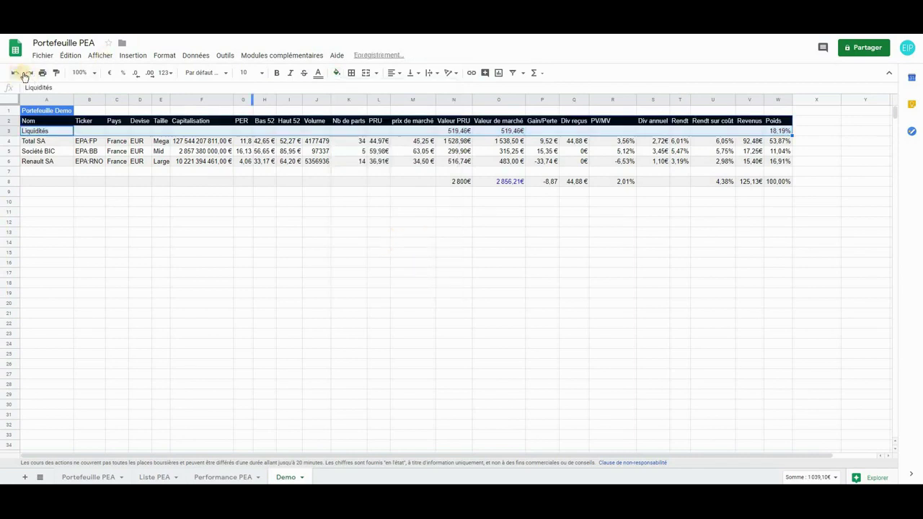
{"action": "left_click", "coordinate": [140, 202]}
{"action": "left_click_drag", "start_coordinate": [43, 135], "coordinate": [773, 135]}
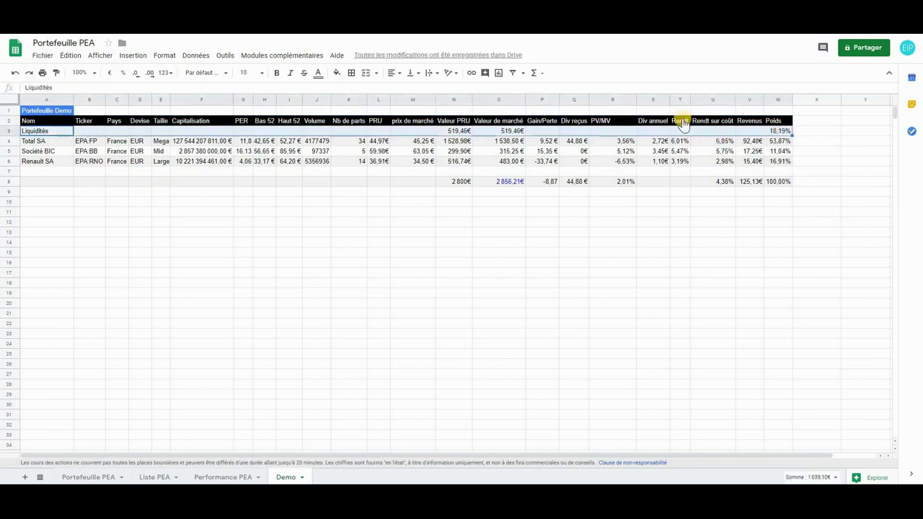
{"action": "left_click", "coordinate": [336, 72]}
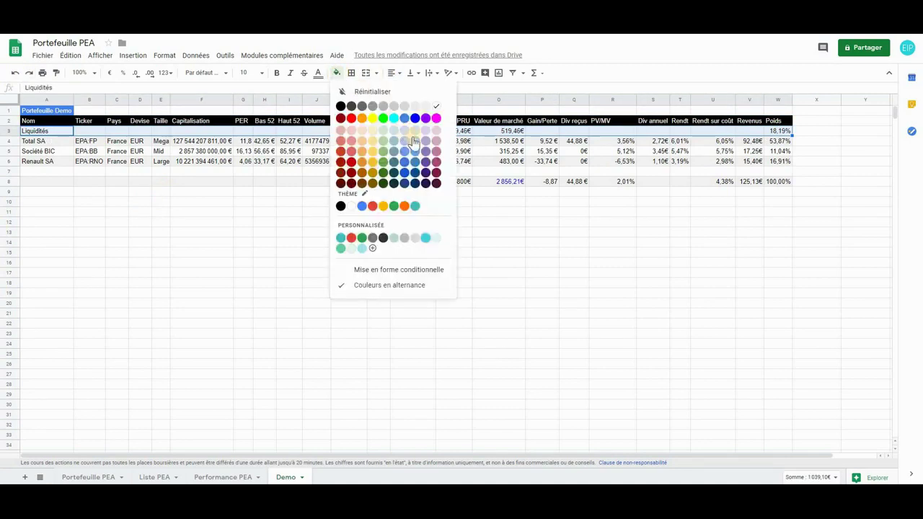
{"action": "left_click", "coordinate": [425, 239]}
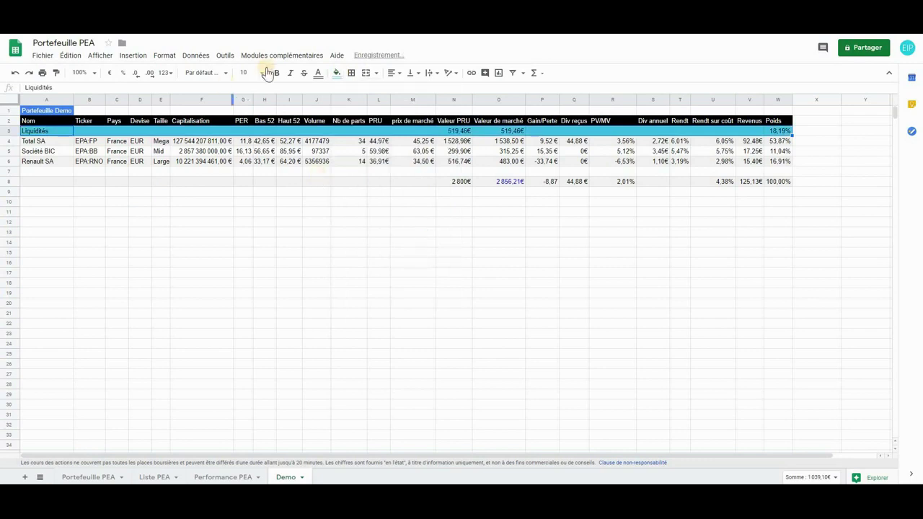
- Change the text colour of the Liquidités row A3:W3 to white
{"action": "left_click", "coordinate": [318, 73]}
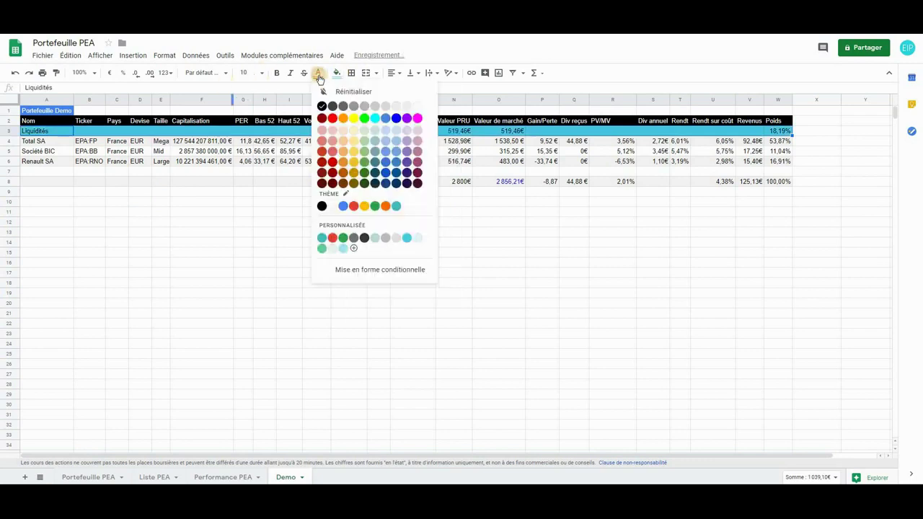
{"action": "left_click", "coordinate": [418, 107]}
{"action": "left_click", "coordinate": [655, 287]}
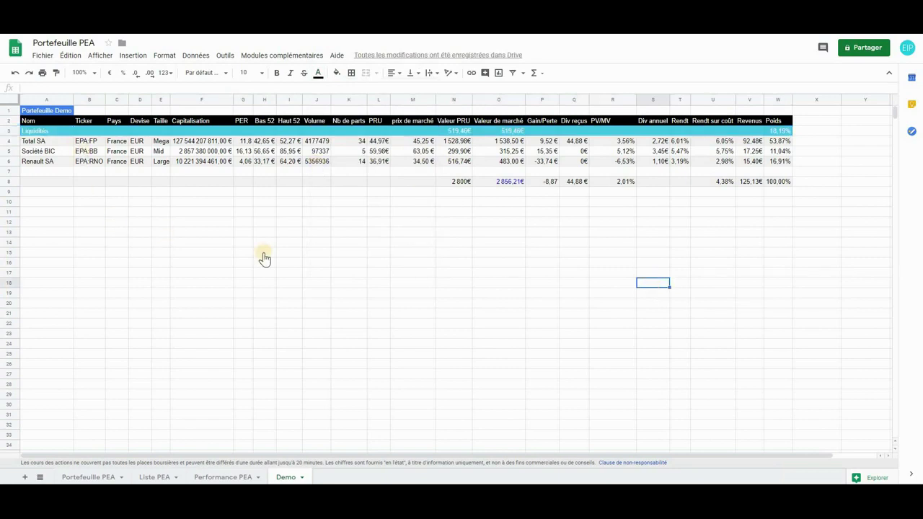
- Highlight the total market value cell O8 with a yellow fill
{"action": "left_click", "coordinate": [510, 182]}
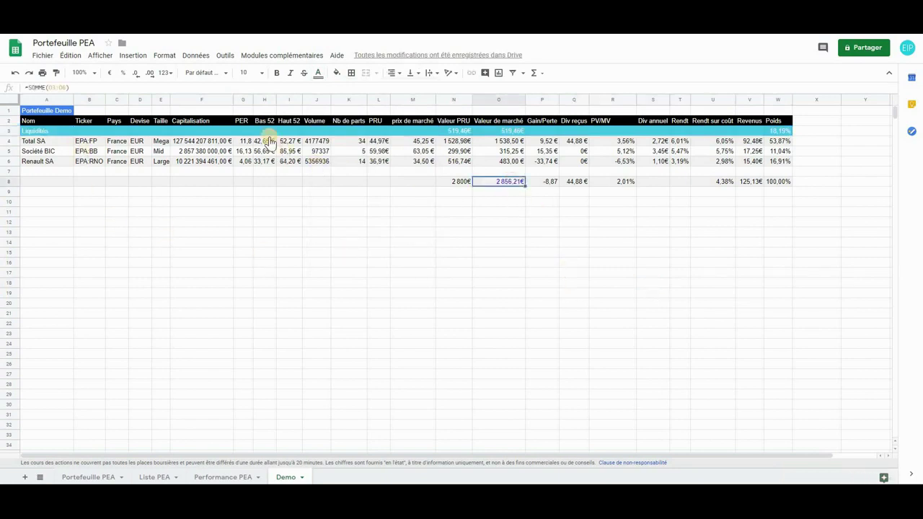
{"action": "left_click", "coordinate": [335, 73]}
{"action": "left_click", "coordinate": [379, 119]}
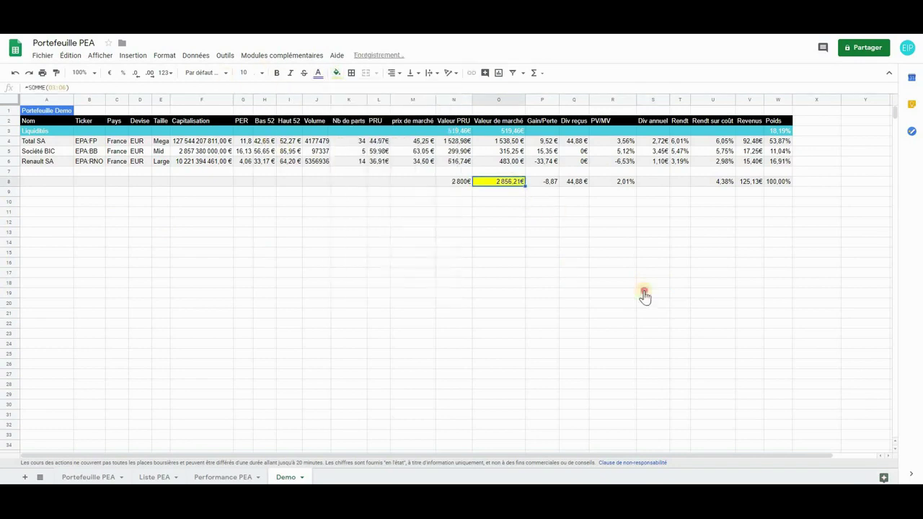
{"action": "left_click", "coordinate": [644, 295]}
{"action": "left_click", "coordinate": [713, 253]}
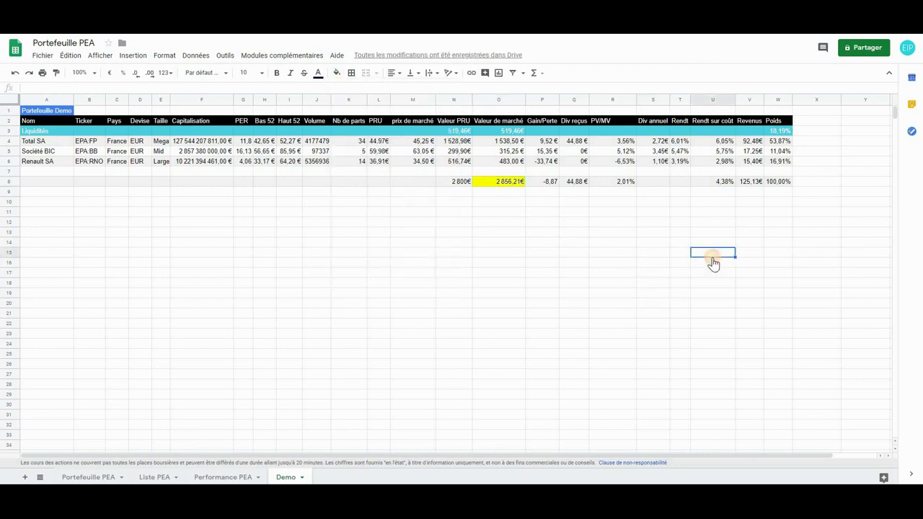
- Make the portfolio rows A3:W8 bold, from the Liquidités row down to the totals row
{"action": "left_click", "coordinate": [779, 181]}
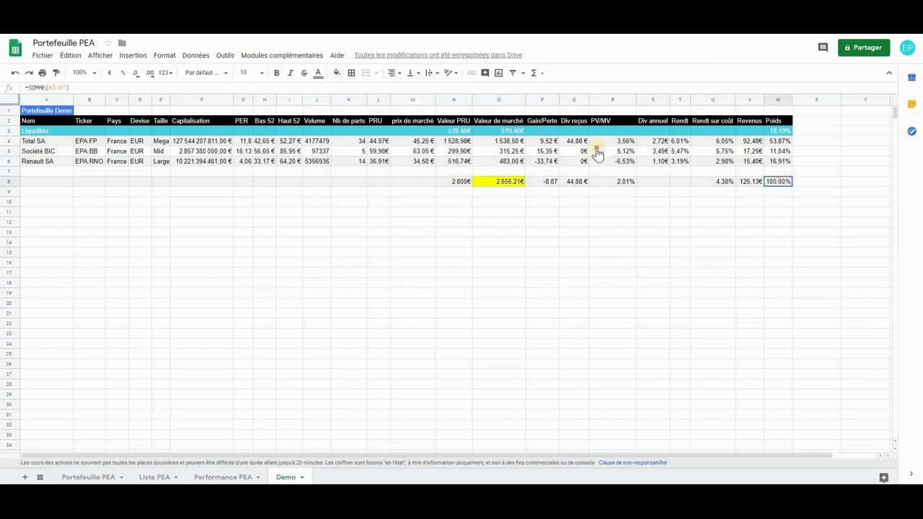
{"action": "left_click", "coordinate": [319, 136], "text": "shift"}
{"action": "left_click_drag", "start_coordinate": [320, 135], "coordinate": [41, 129]}
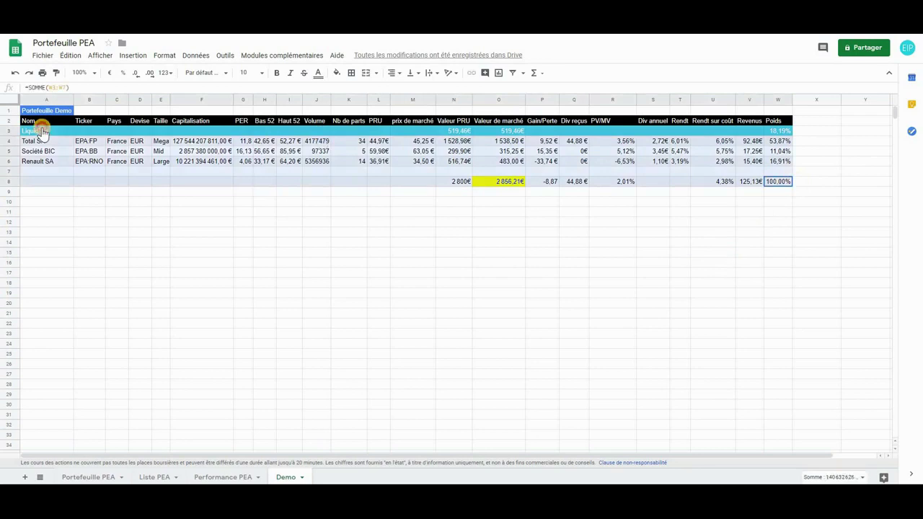
{"action": "left_click", "coordinate": [277, 74]}
{"action": "left_click", "coordinate": [632, 358]}
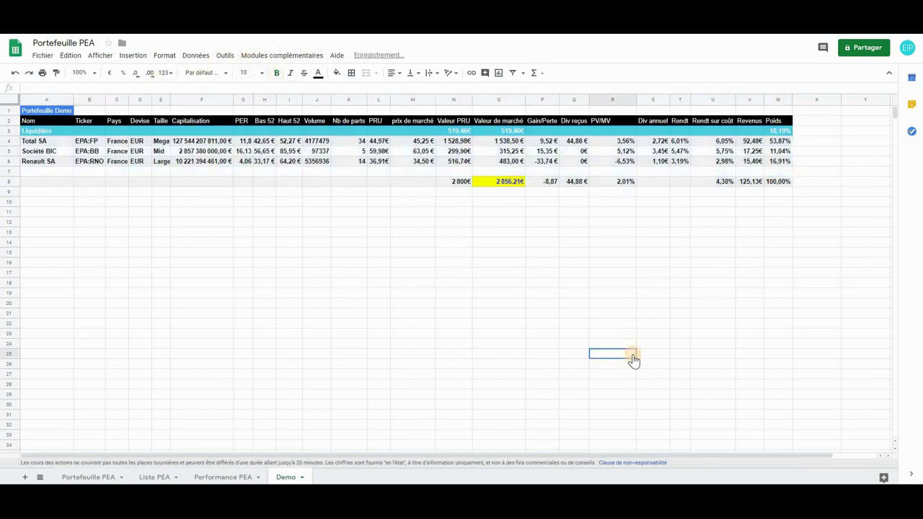
{"action": "left_click", "coordinate": [810, 114]}
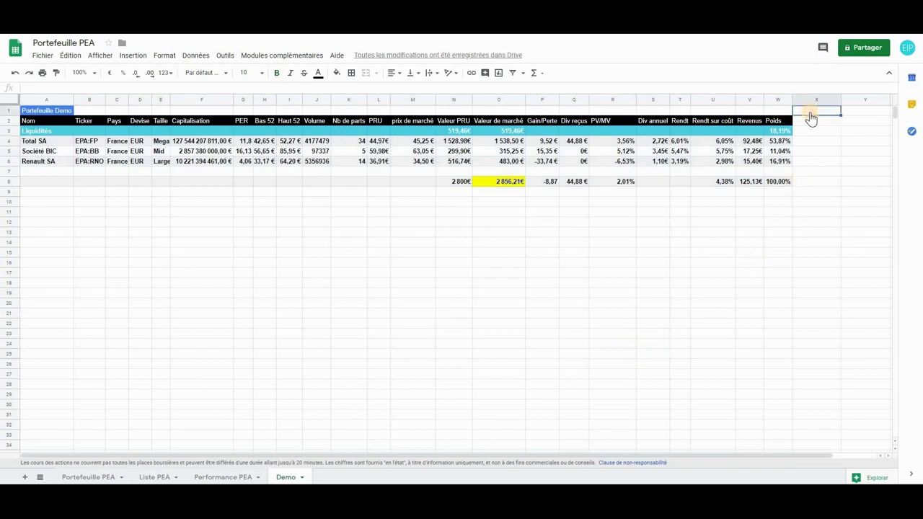
{"action": "left_click", "coordinate": [787, 220]}
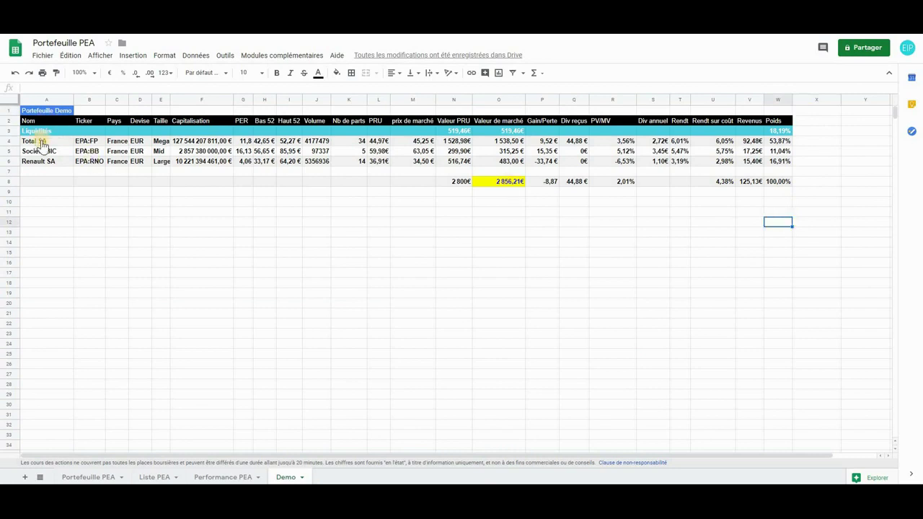
- Auto-fit the widths of all the sheet's columns to their contents
{"action": "left_click", "coordinate": [11, 101]}
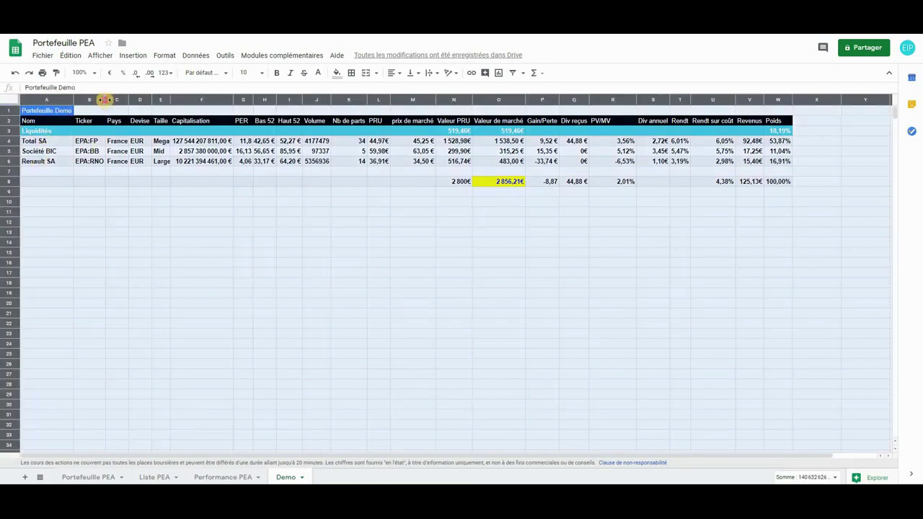
{"action": "double_click", "coordinate": [103, 99]}
{"action": "left_click", "coordinate": [384, 274]}
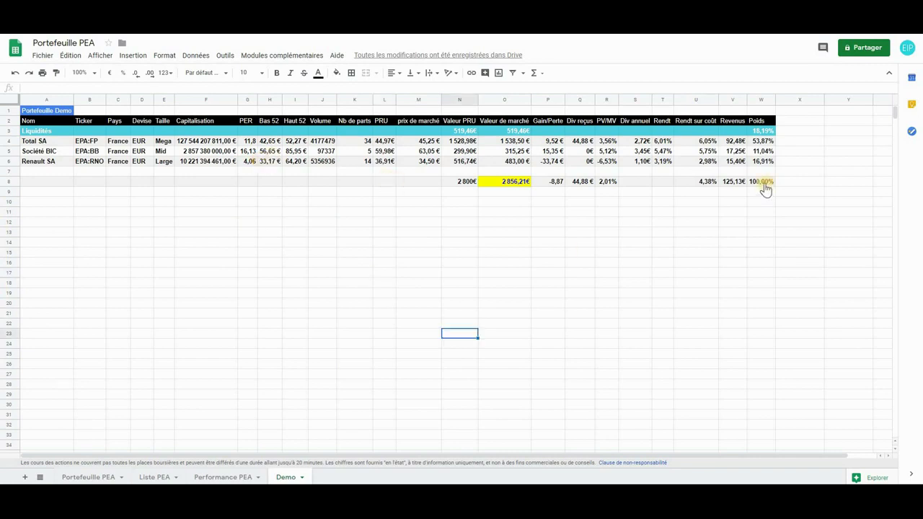
- Apply bold to the whole table A2:W8, including the header row
{"action": "left_click", "coordinate": [764, 182]}
{"action": "mouse_move", "coordinate": [764, 185]}
{"action": "left_mouse_down"}
{"action": "mouse_move", "coordinate": [210, 99]}
{"action": "mouse_move", "coordinate": [48, 123]}
{"action": "left_mouse_up"}
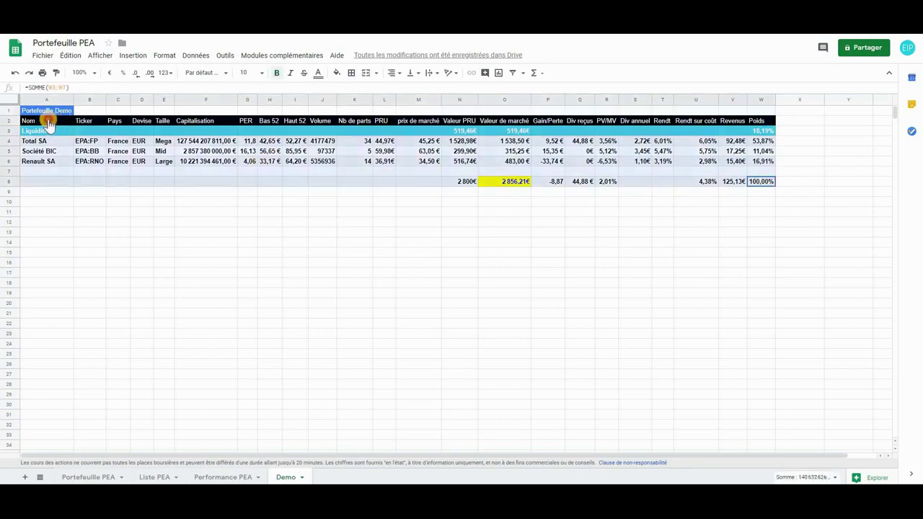
{"action": "left_click", "coordinate": [276, 73]}
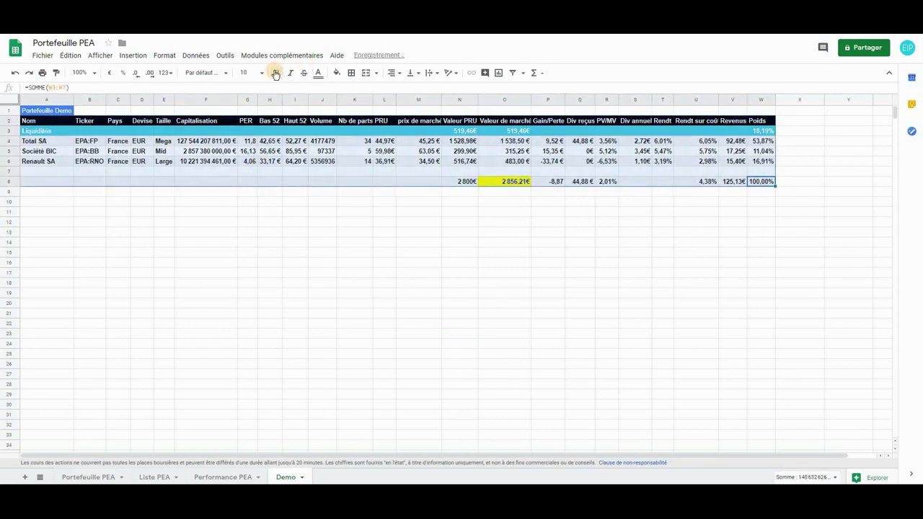
{"action": "left_click", "coordinate": [580, 333]}
{"action": "left_click", "coordinate": [800, 123]}
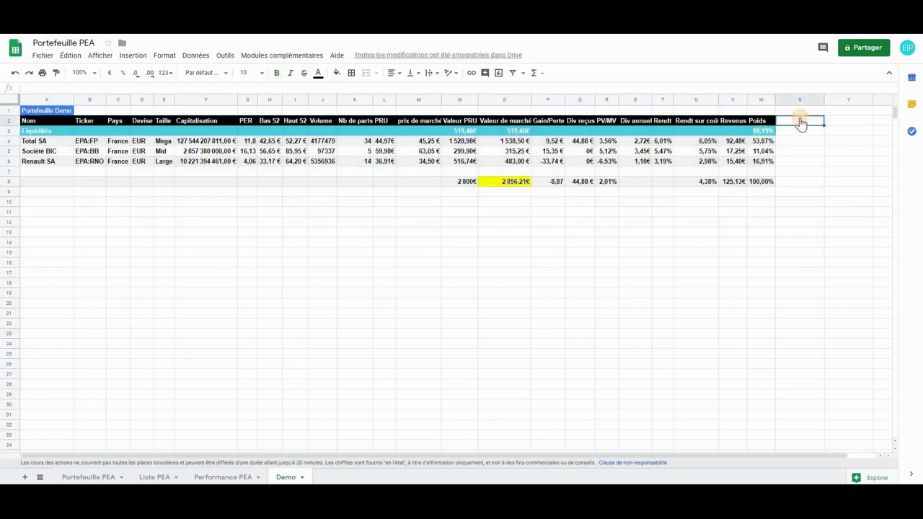